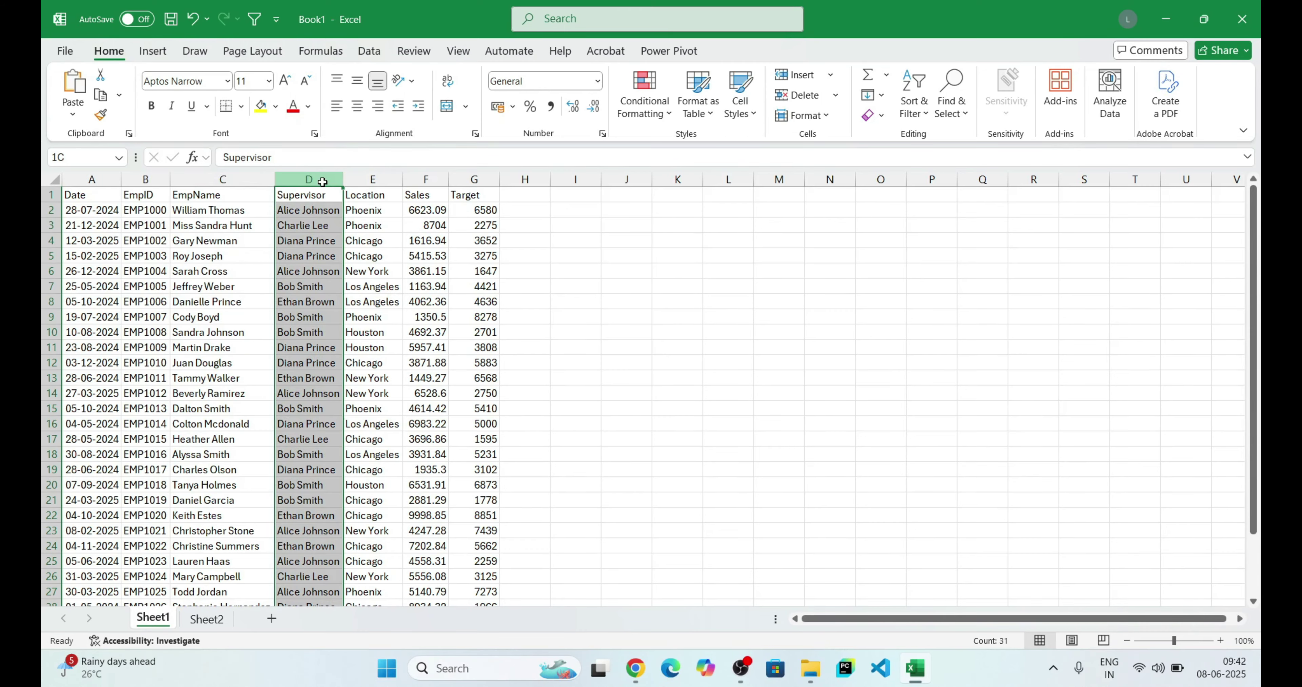
Examine the Supervisor and Location columns and the Sales and Target columns on Sheet1
{"action": "left_click_drag", "start_coordinate": [322, 182], "coordinate": [375, 182]}
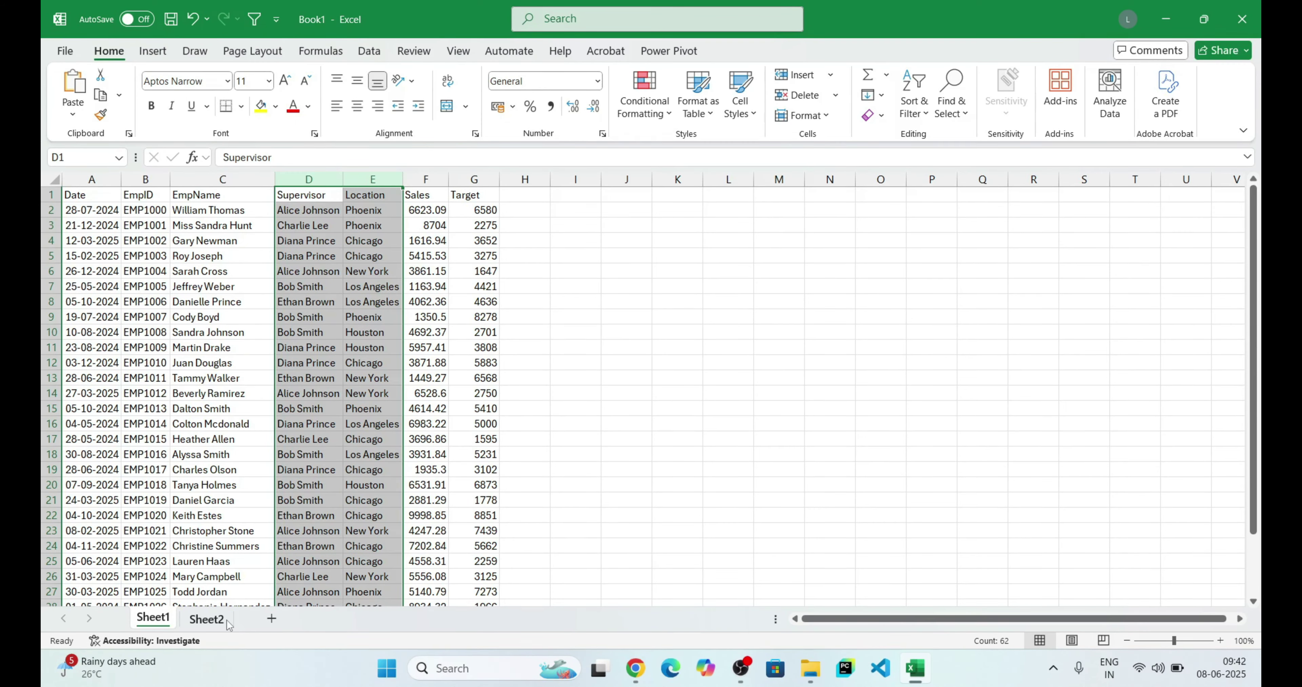
{"action": "left_click", "coordinate": [206, 619]}
{"action": "left_click", "coordinate": [159, 616]}
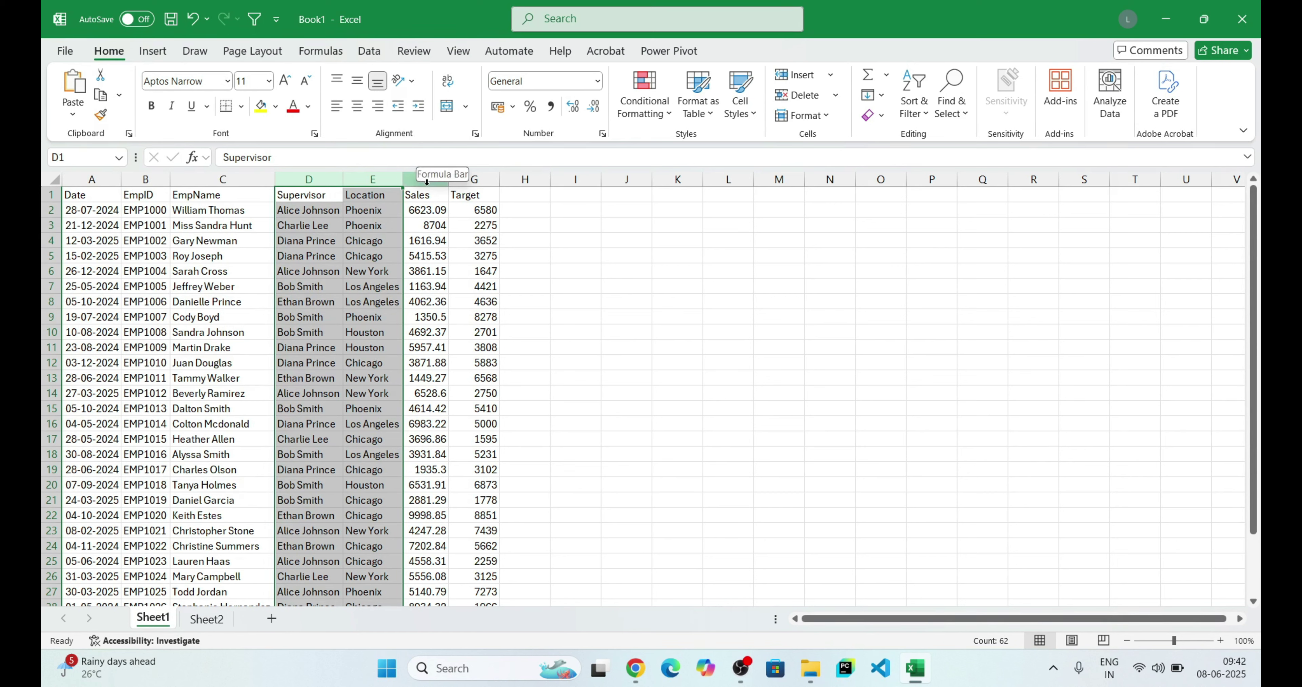
{"action": "left_click_drag", "start_coordinate": [426, 180], "coordinate": [479, 188]}
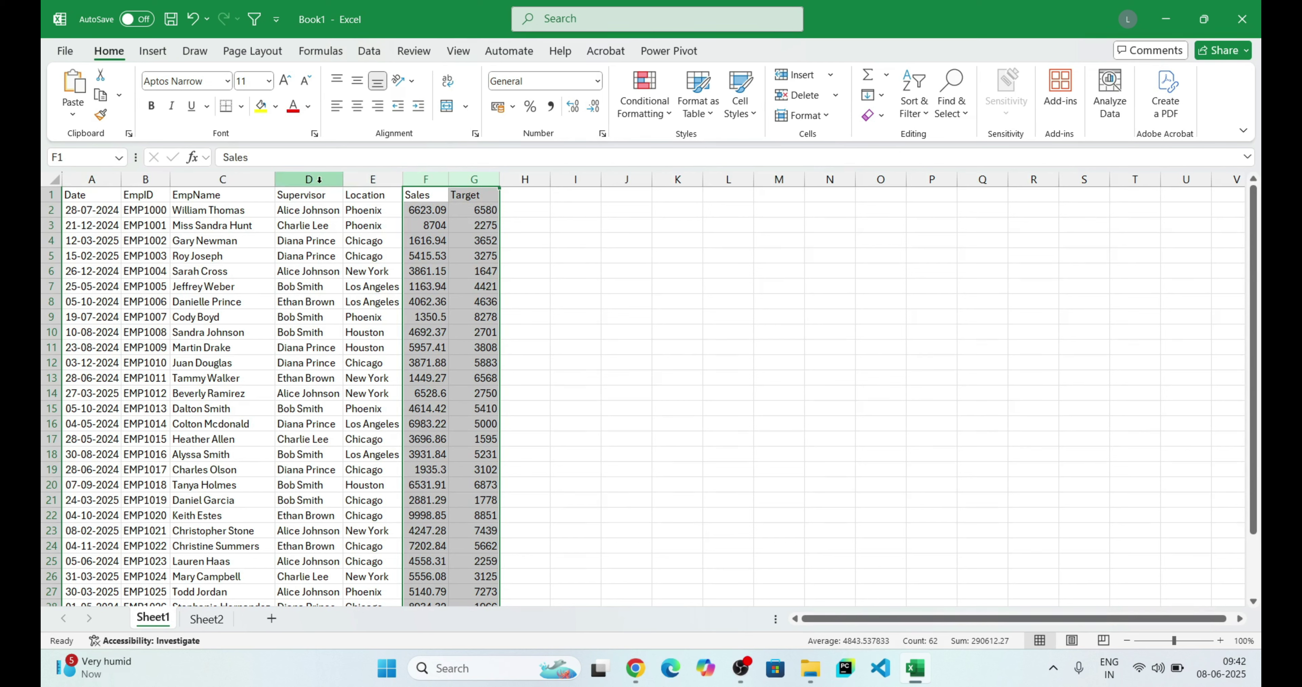
{"action": "left_click_drag", "start_coordinate": [308, 180], "coordinate": [355, 180]}
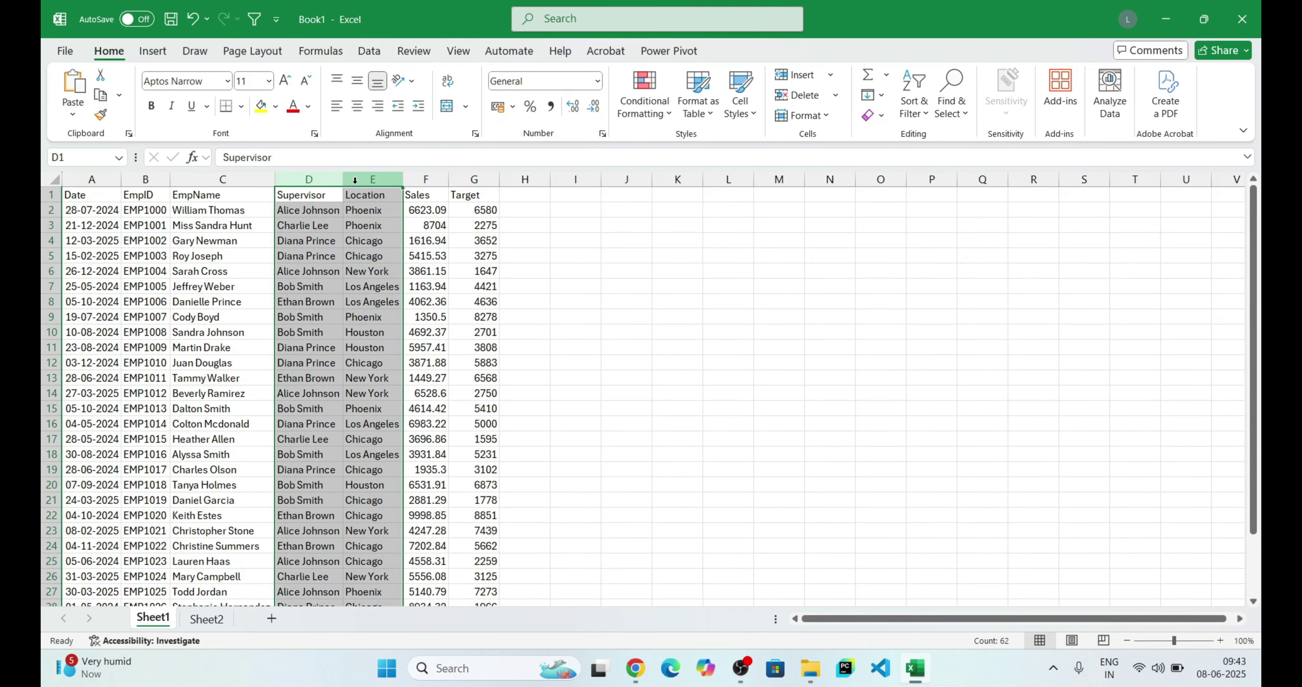
{"action": "left_click", "coordinate": [512, 223]}
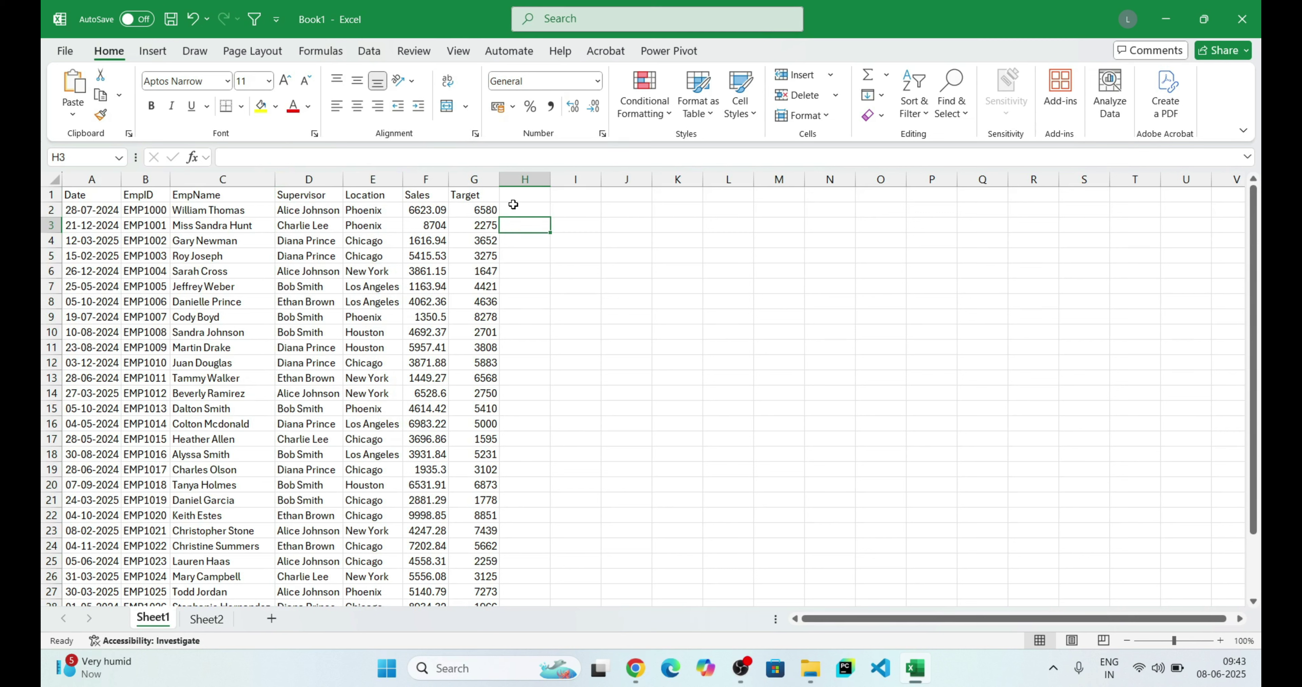
{"action": "left_click", "coordinate": [513, 207]}
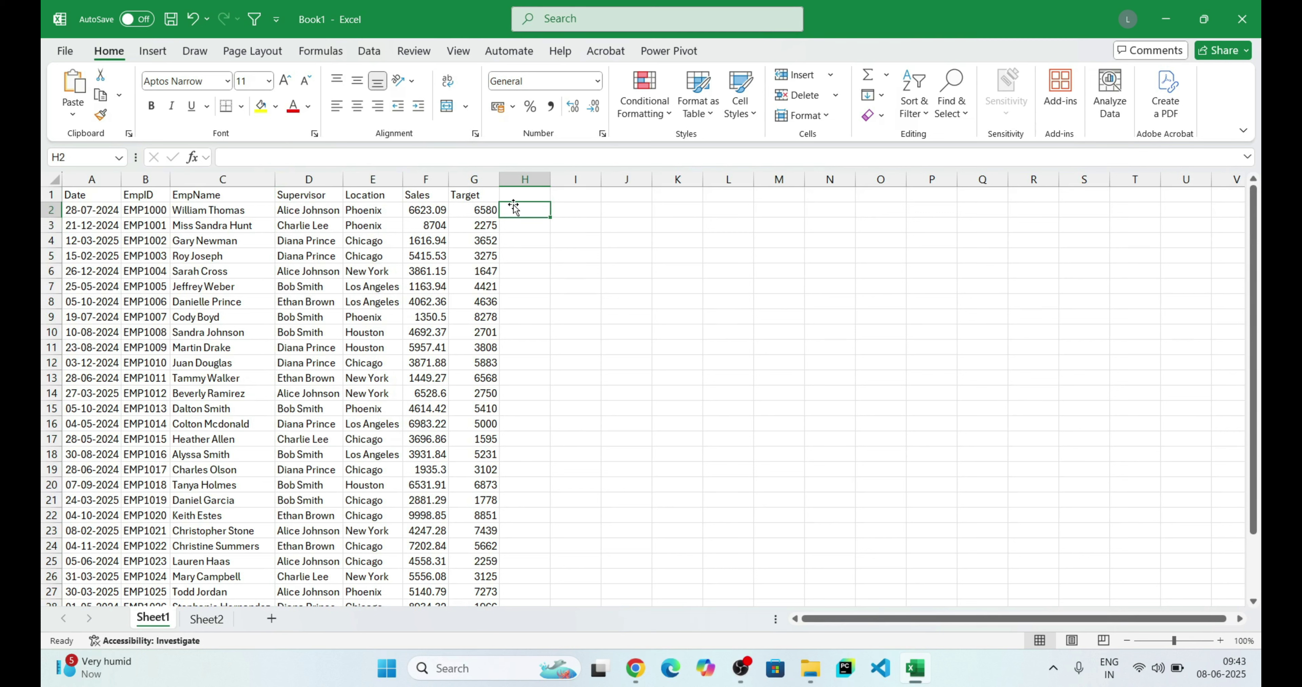
{"action": "left_click", "coordinate": [522, 423]}
In cell A1 of Sheet2, enter =UNIQUE(Sheet1!D:E) to list the distinct supervisor and location pairs
{"action": "left_click", "coordinate": [206, 619]}
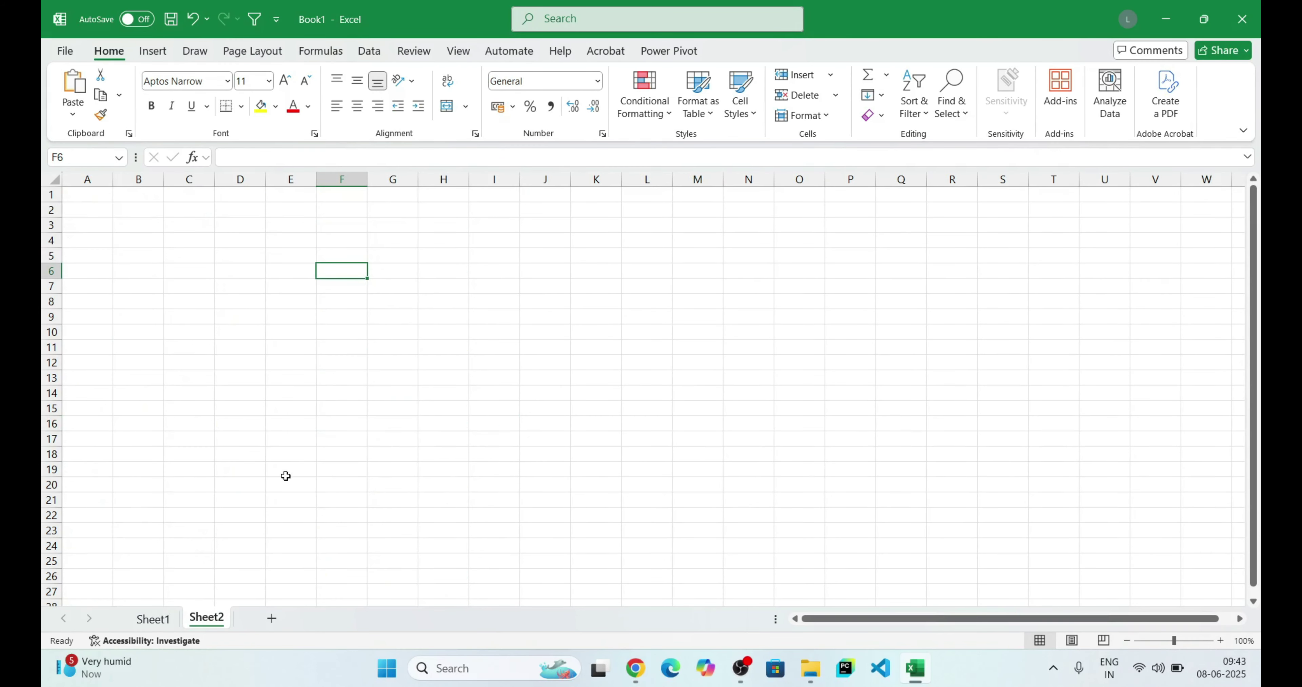
{"action": "left_click", "coordinate": [99, 191]}
{"action": "type", "text": "=uniq"}
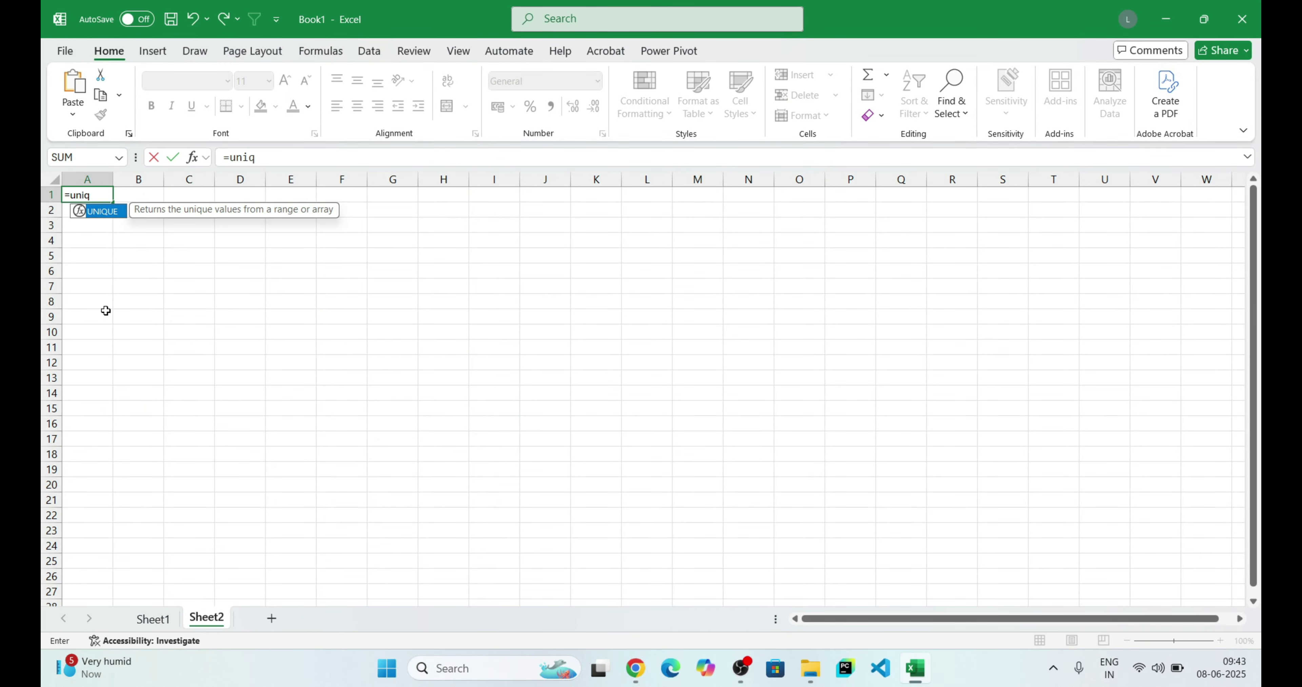
{"action": "key", "text": "Tab"}
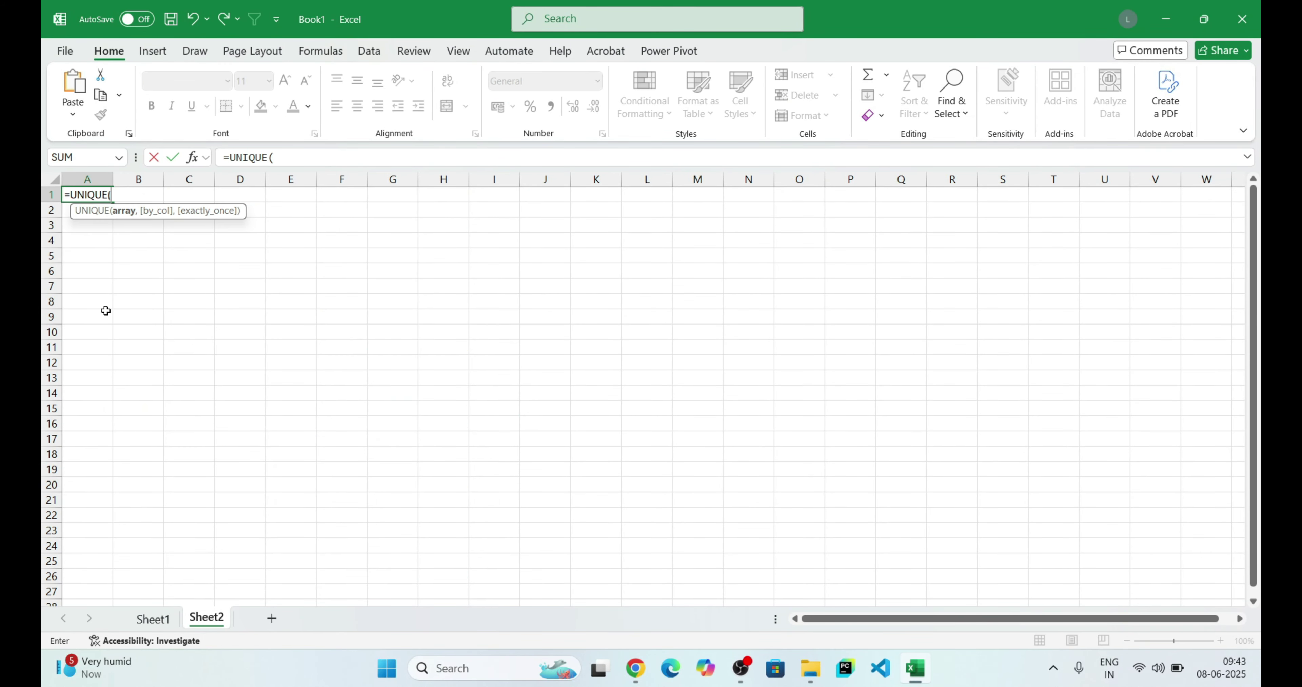
{"action": "left_click", "coordinate": [171, 619]}
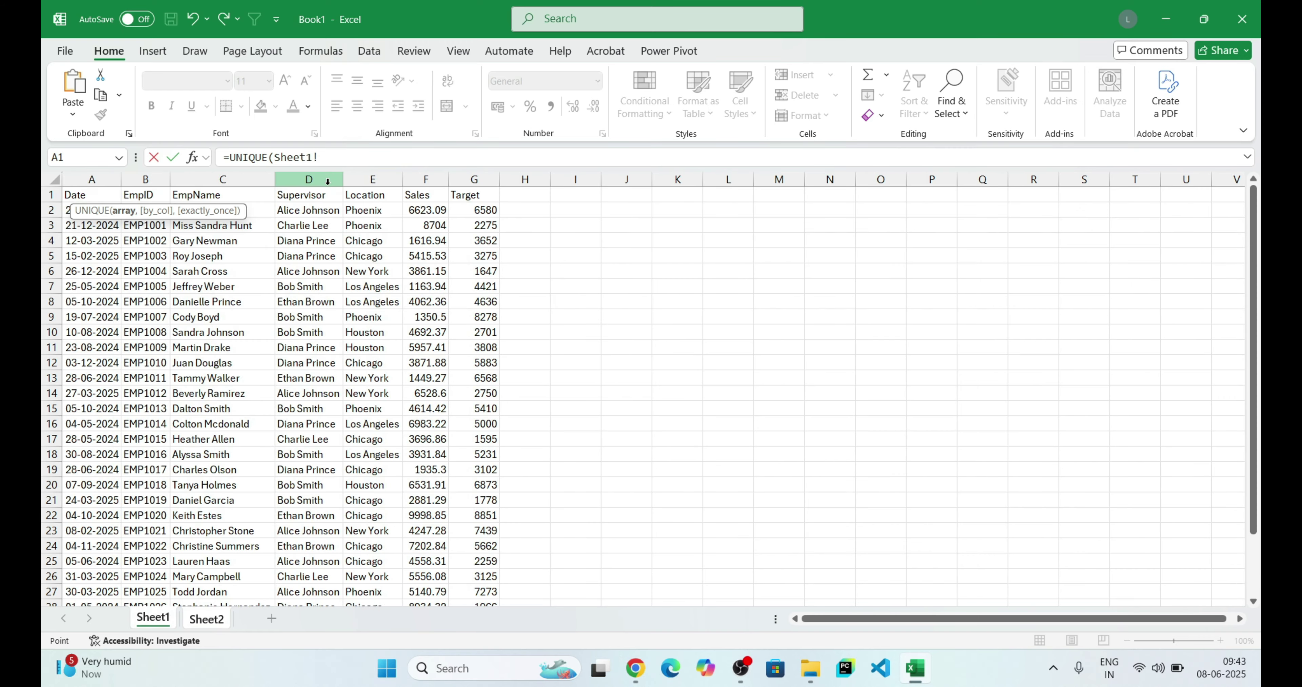
{"action": "left_click_drag", "start_coordinate": [309, 179], "coordinate": [390, 174]}
{"action": "key", "text": "Return"}
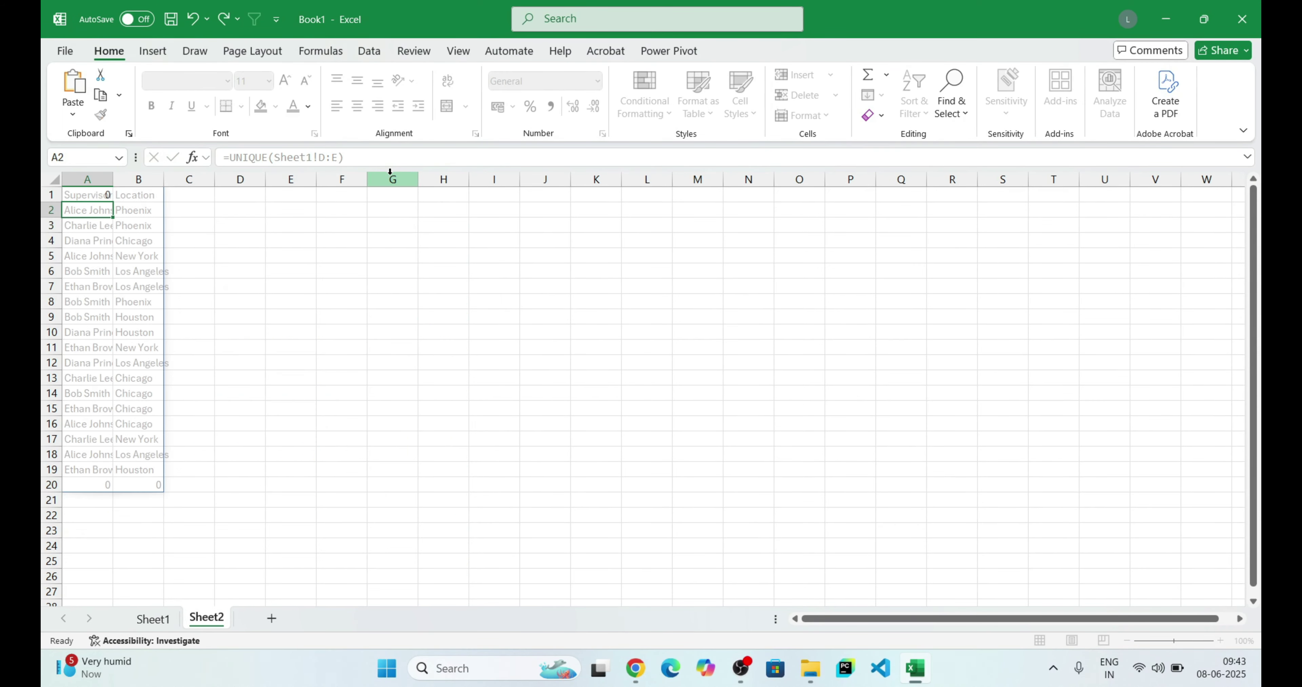
Autofit the width of all columns on Sheet2 to their contents
{"action": "left_click", "coordinate": [59, 178]}
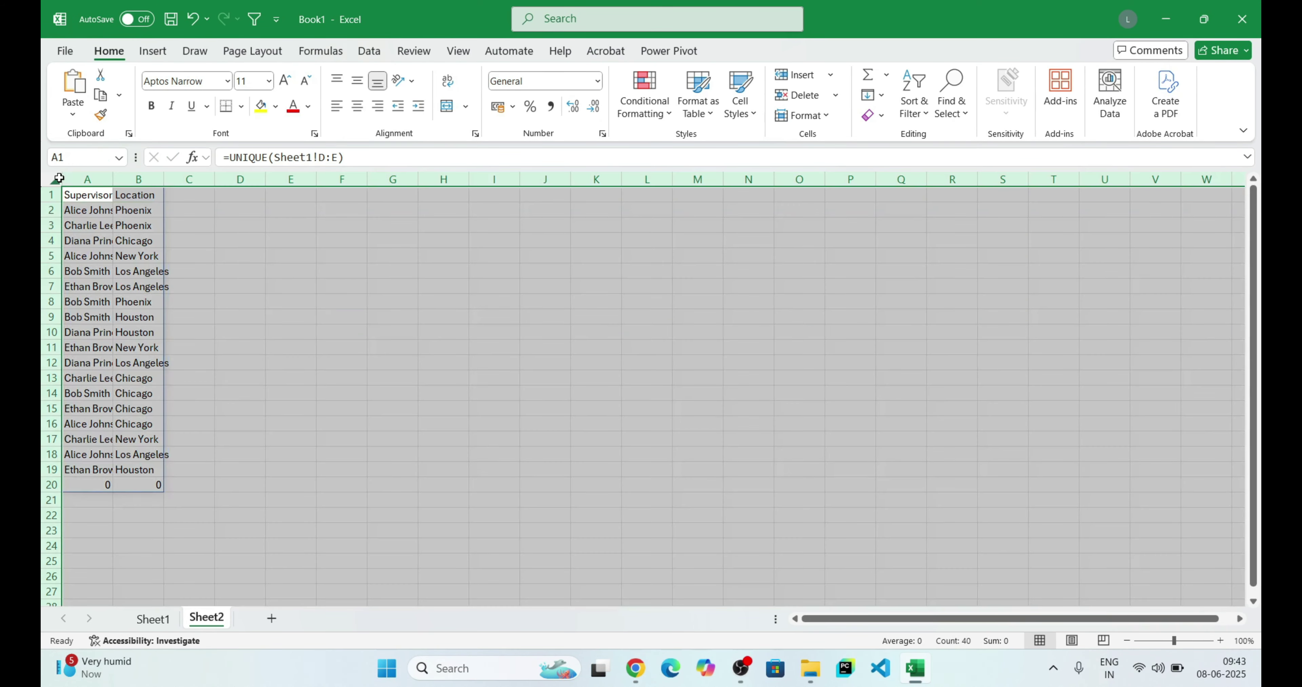
{"action": "double_click", "coordinate": [112, 179]}
{"action": "left_click", "coordinate": [111, 482]}
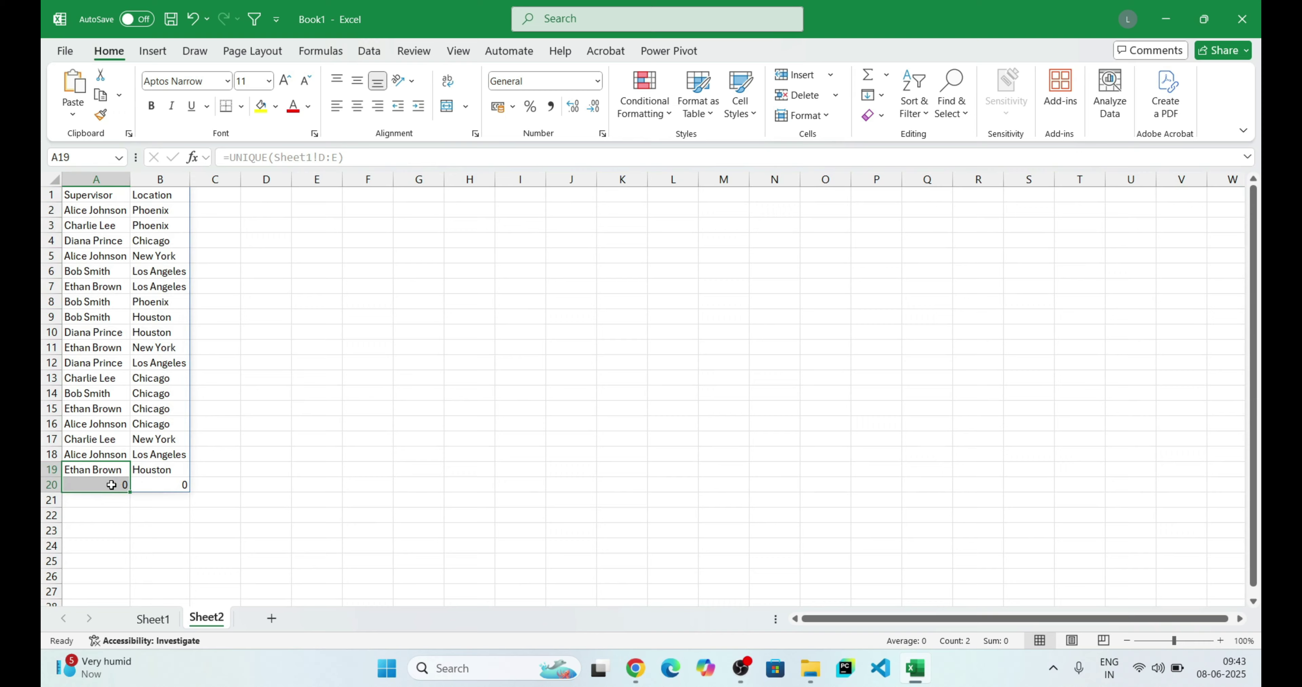
Change the formula in A1 to =UNIQUE(Sheet1!D:.E) so trailing blank rows are trimmed
{"action": "left_click", "coordinate": [118, 194]}
{"action": "left_click", "coordinate": [329, 158]}
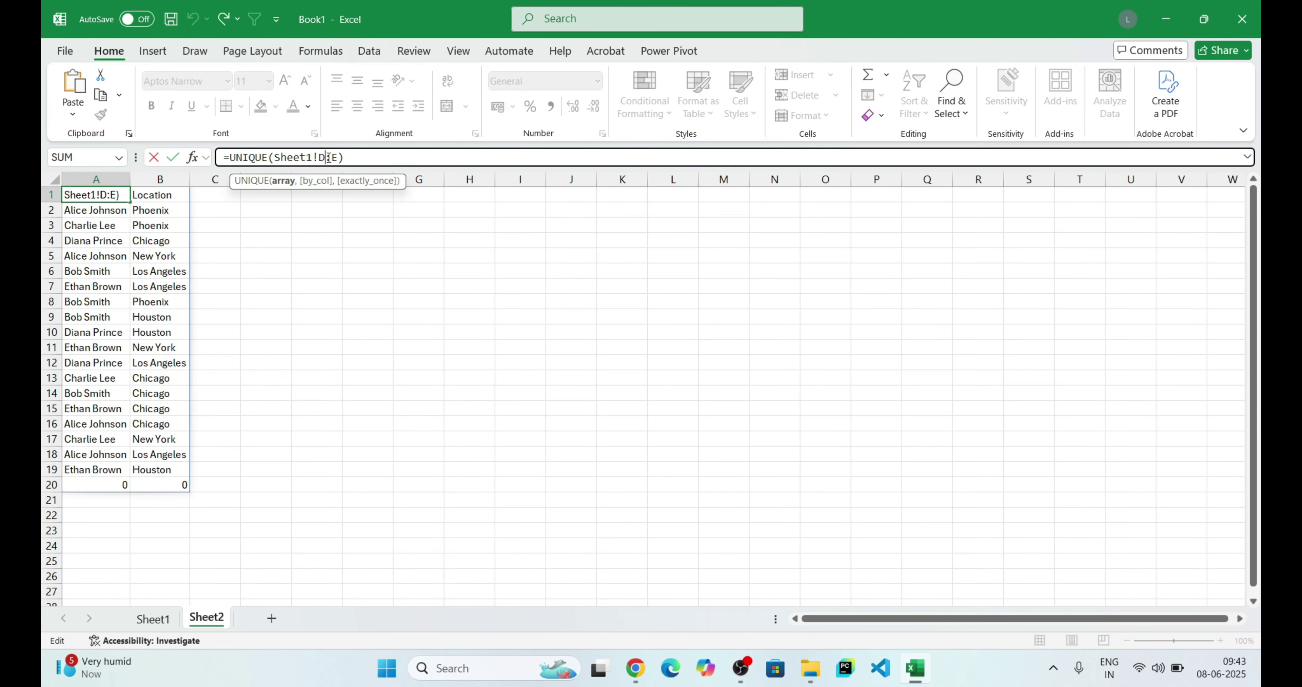
{"action": "type", "text": "."}
{"action": "key", "text": "Return"}
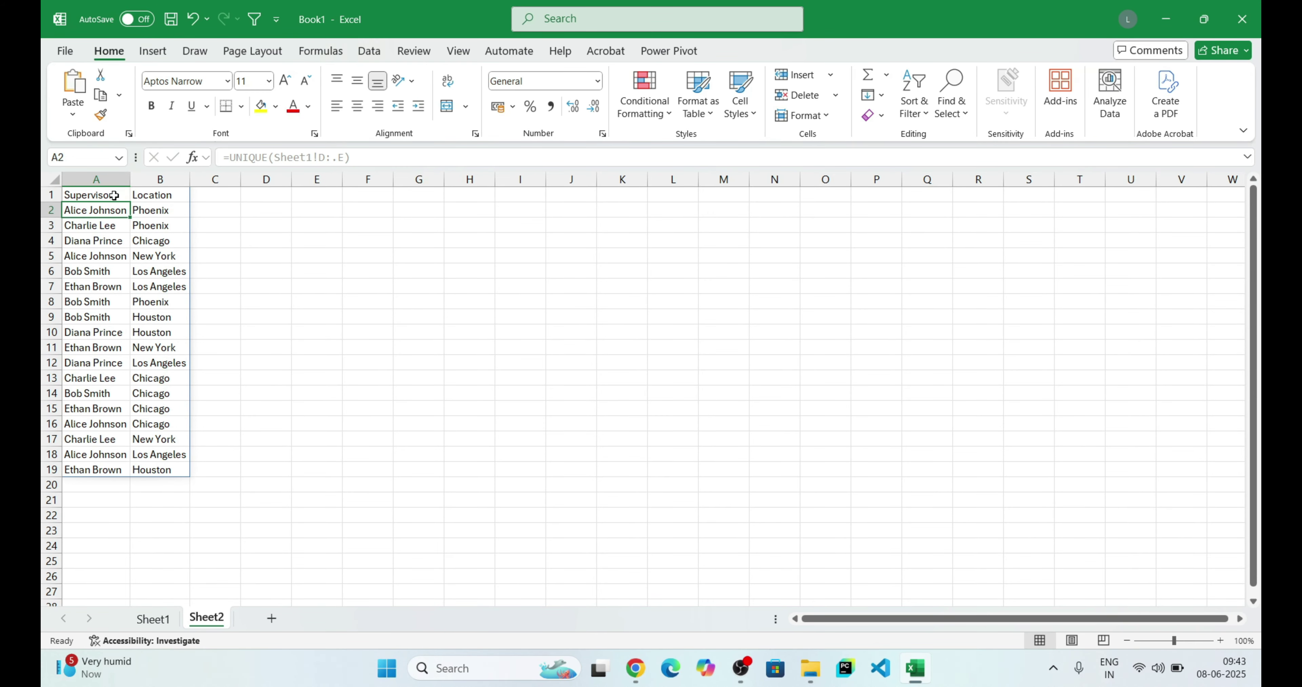
Make the Supervisor and Location headers in A1:B1 bold
{"action": "left_click_drag", "start_coordinate": [113, 195], "coordinate": [160, 195]}
{"action": "key", "text": "ctrl+b"}
{"action": "left_click", "coordinate": [158, 281]}
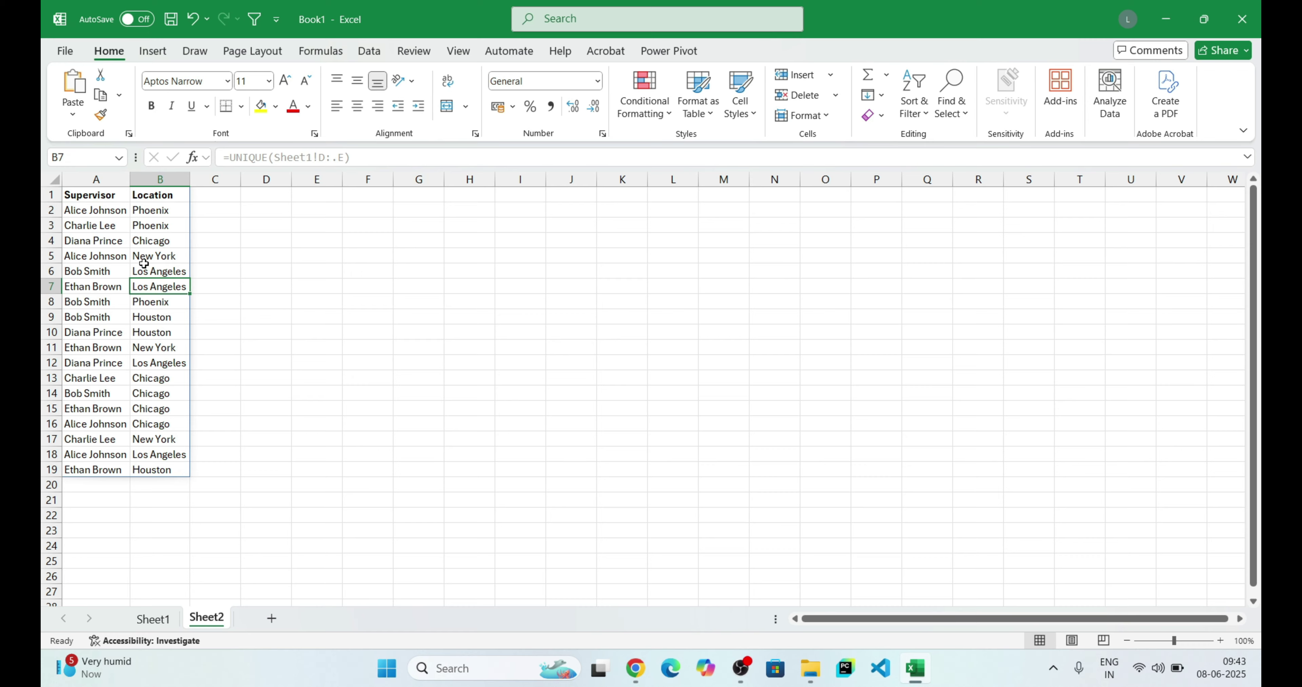
{"action": "left_click", "coordinate": [165, 222]}
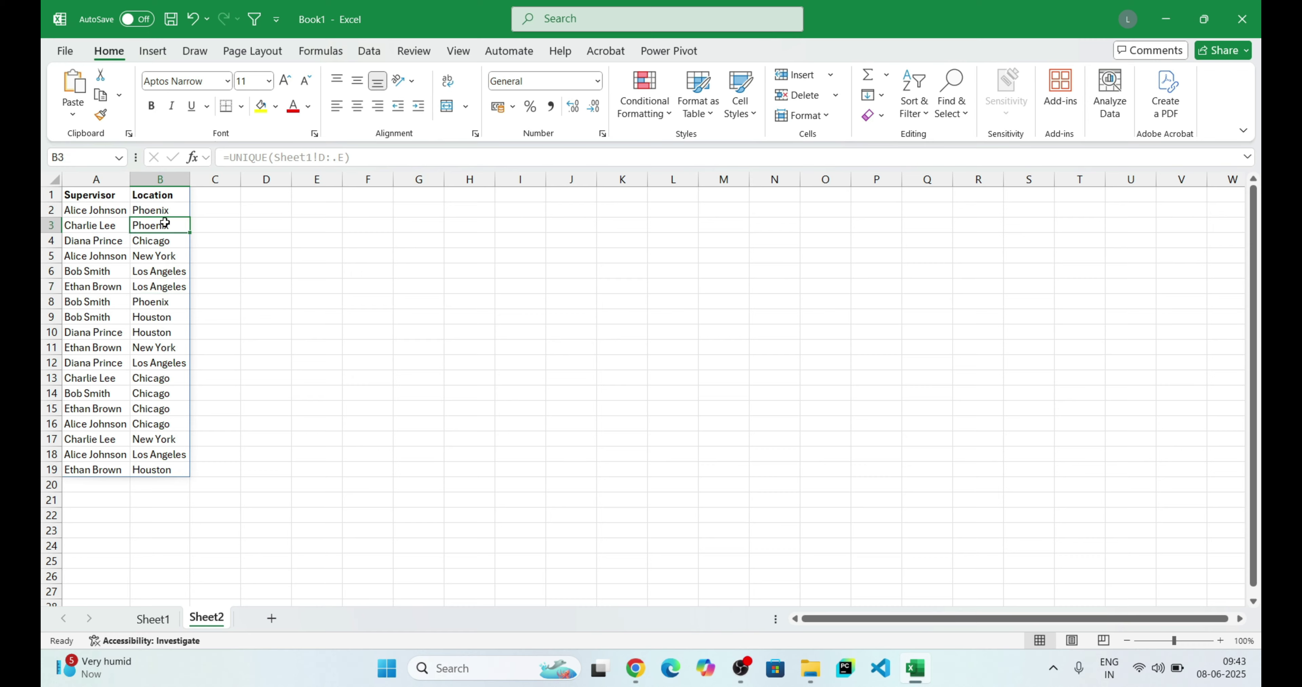
Enter the header "Sales %" in cell C1
{"action": "left_click", "coordinate": [233, 192]}
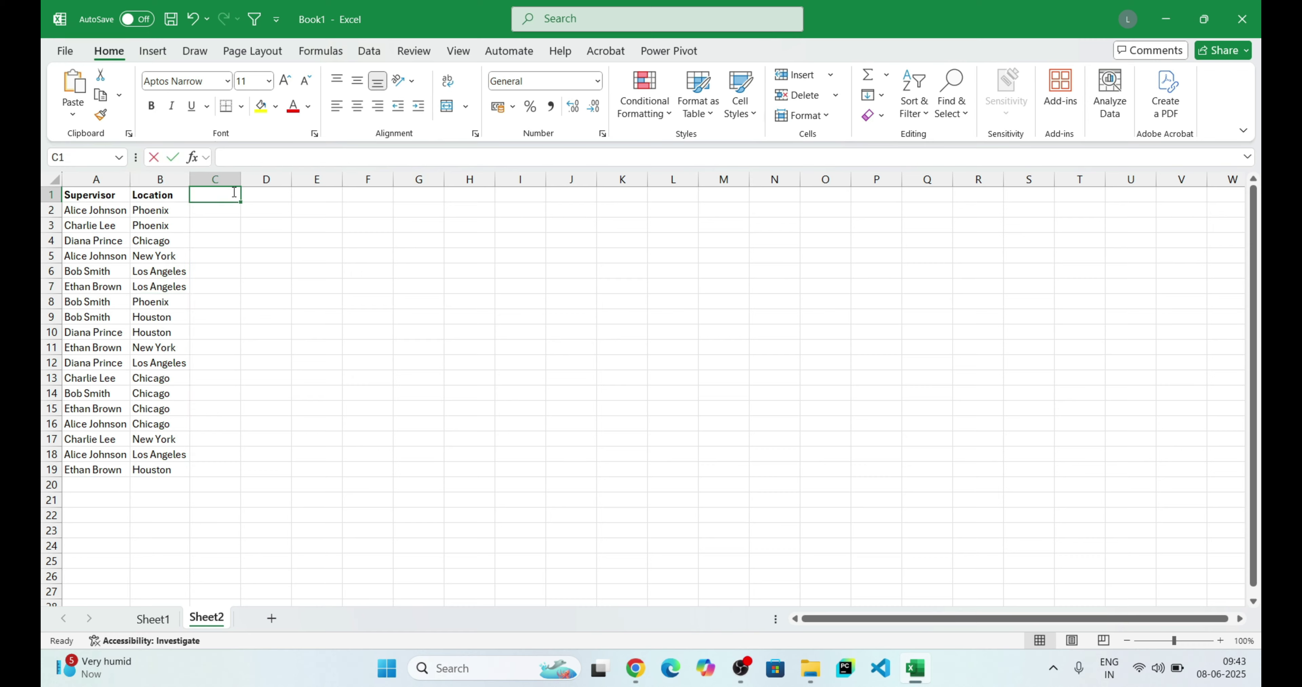
{"action": "type", "text": "Sales %"}
{"action": "key", "text": "Return"}
In C2, write =SUMIFS(Sheet1!F:F,Sheet1!D:D,Sheet2!A2,Sheet1!E:E,Sheet2!B2) to total sales by supervisor and location
{"action": "type", "text": "=s"}
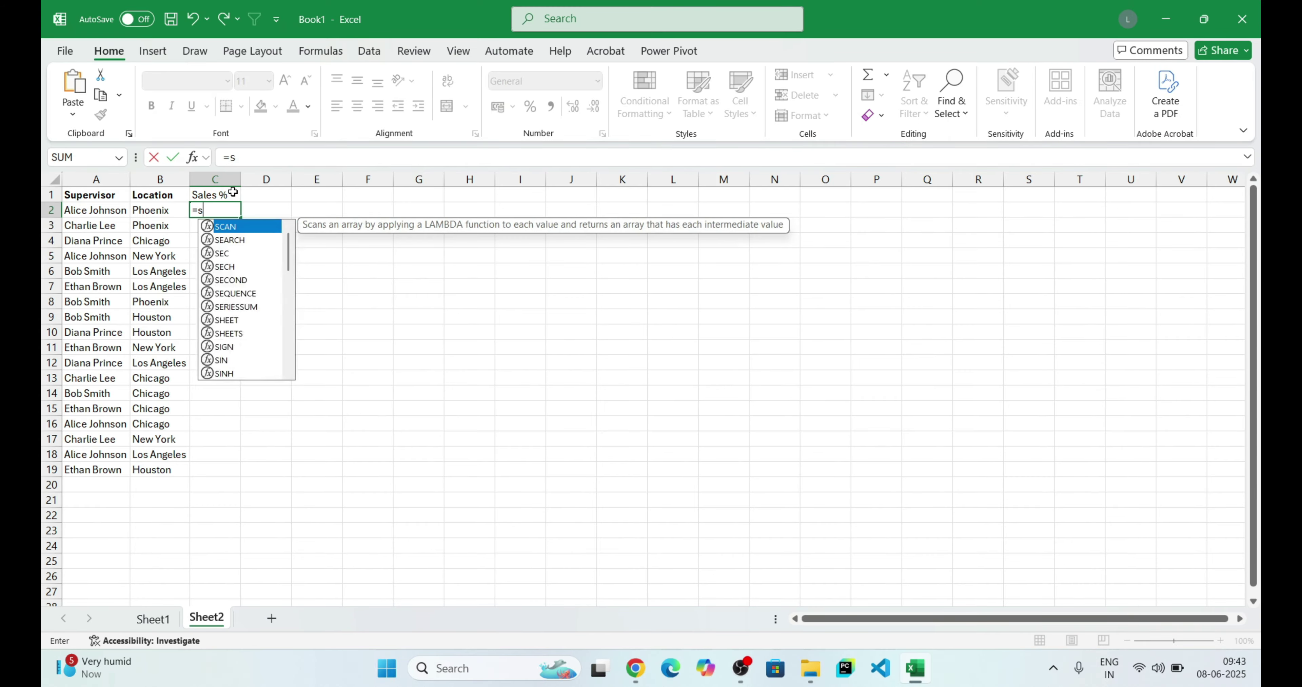
{"action": "type", "text": "um"}
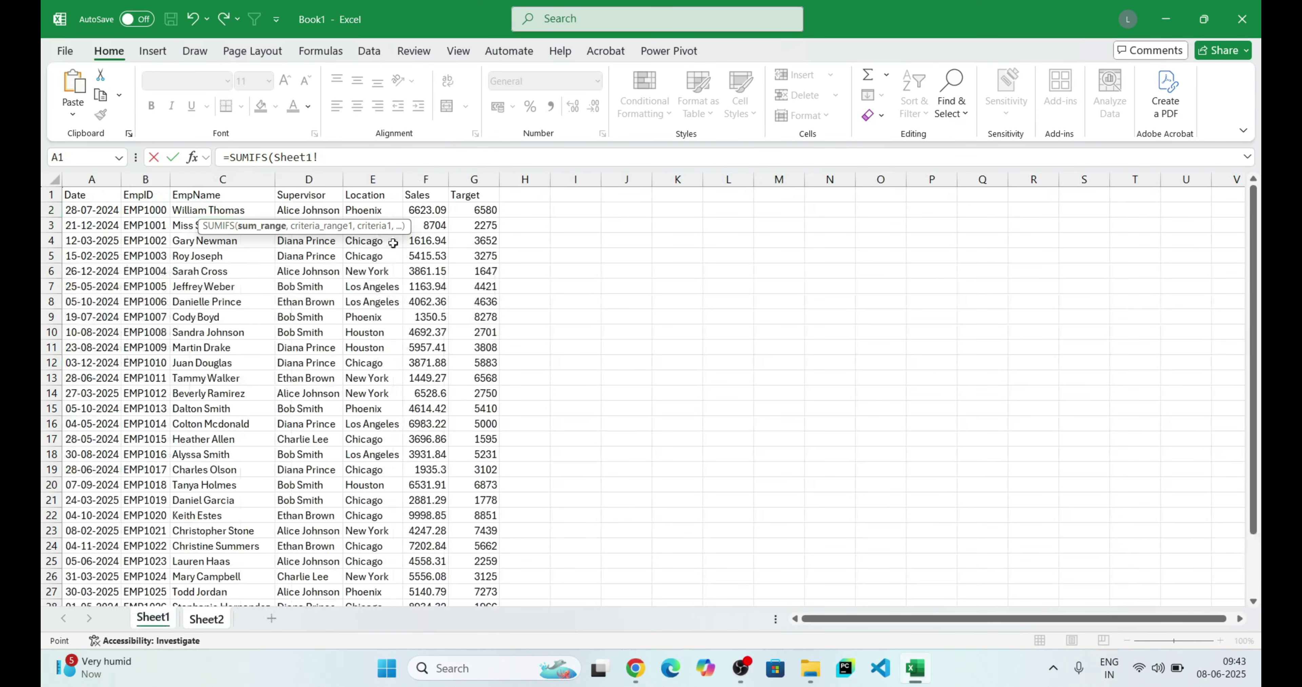
{"action": "left_click", "coordinate": [426, 180]}
{"action": "type", "text": ",Sheet1!D:D,Sheet1!C28"}
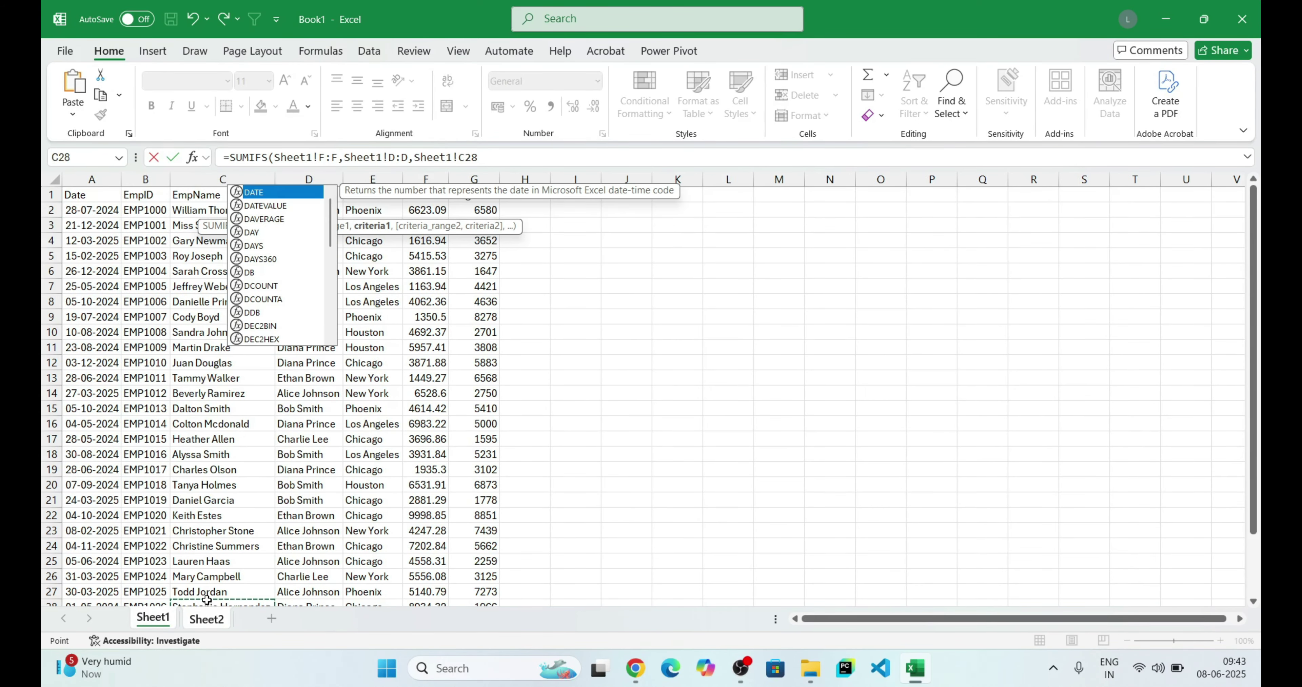
{"action": "left_click", "coordinate": [209, 626]}
{"action": "left_click", "coordinate": [125, 216]}
{"action": "type", "text": ","}
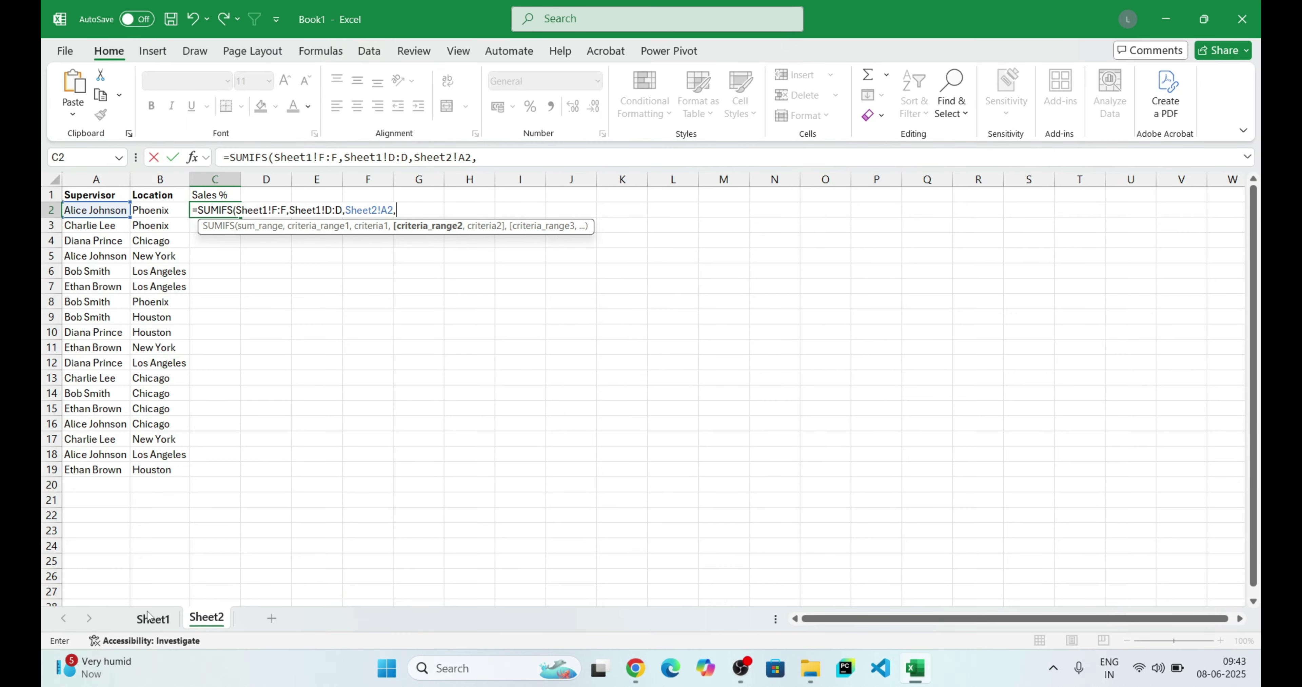
{"action": "left_click", "coordinate": [153, 619]}
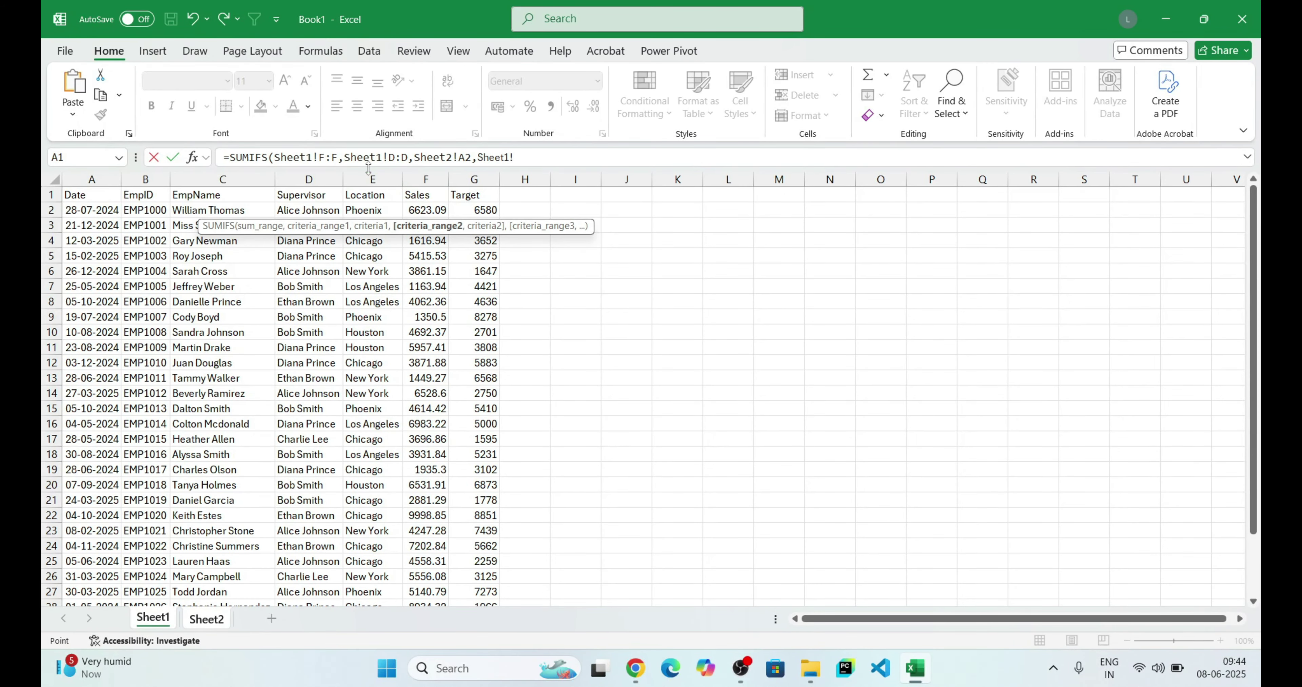
{"action": "left_click", "coordinate": [156, 211]}
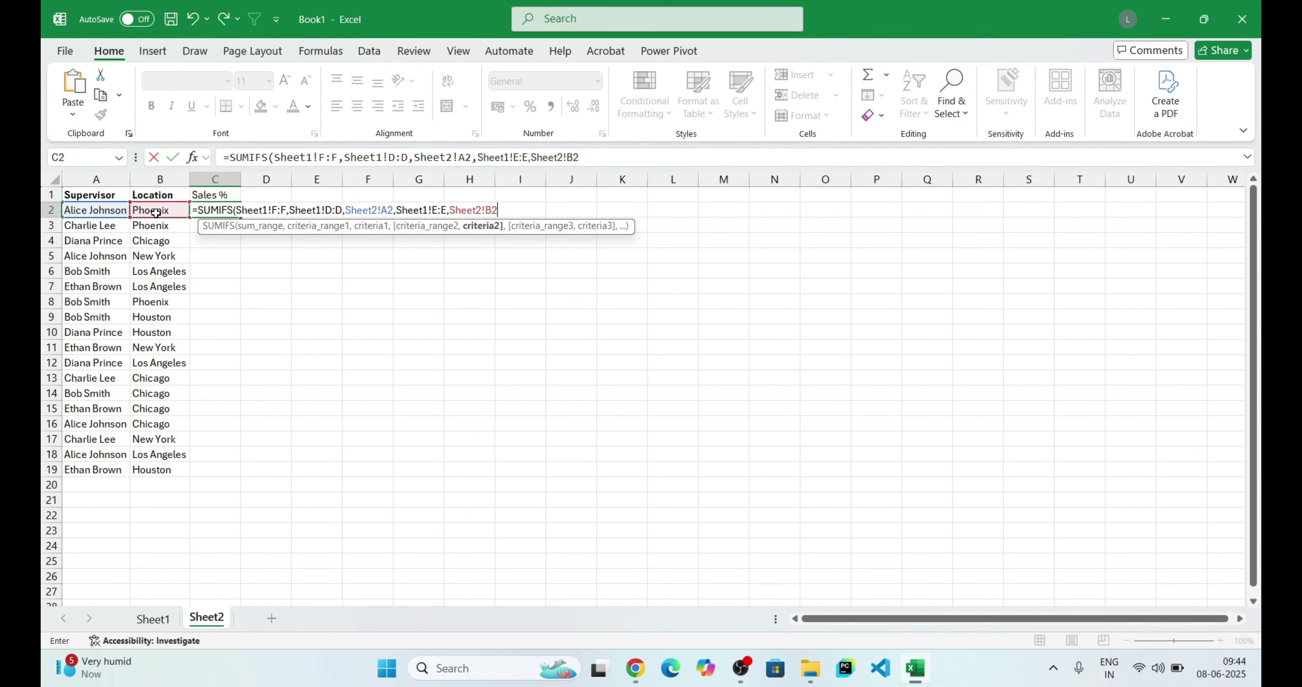
{"action": "type", "text": ")"}
Divide the C2 formula by a copy of its SUMIFS with the sum range changed to Sheet1!G:G, and enter it
{"action": "left_click_drag", "start_coordinate": [531, 157], "coordinate": [232, 159]}
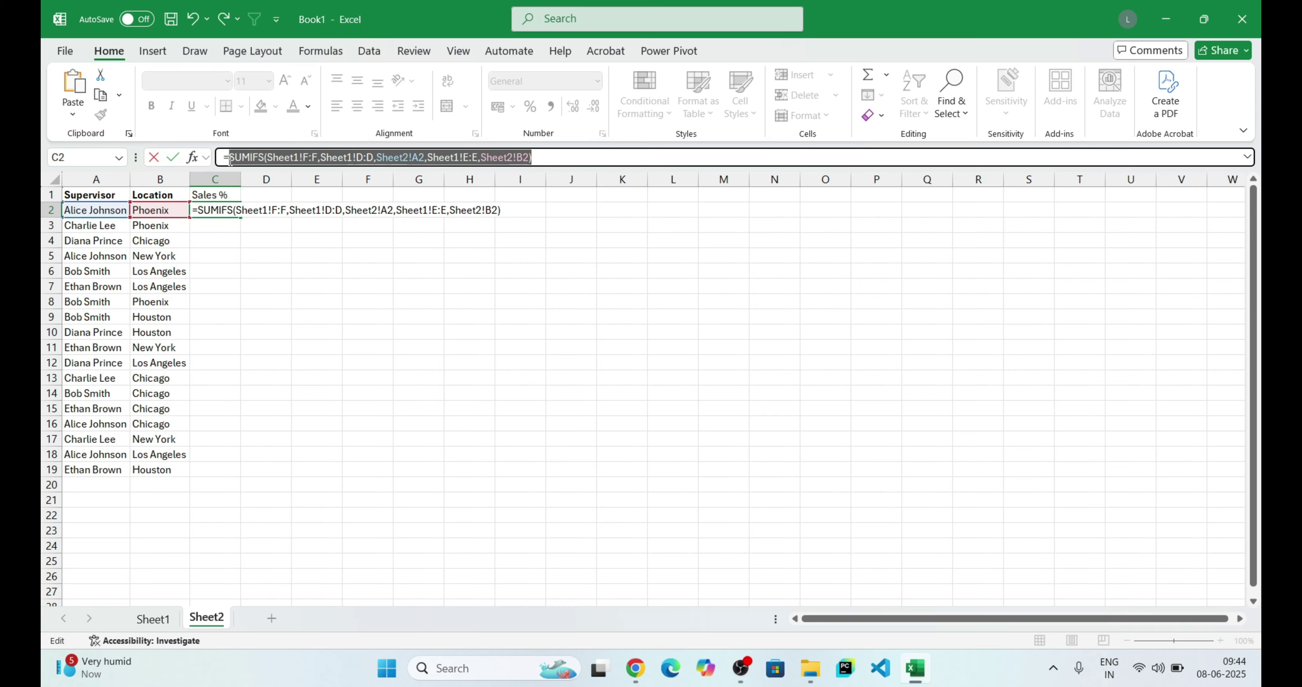
{"action": "key", "text": "ctrl+c"}
{"action": "left_click", "coordinate": [593, 156]}
{"action": "type", "text": "/"}
{"action": "key", "text": "ctrl+v"}
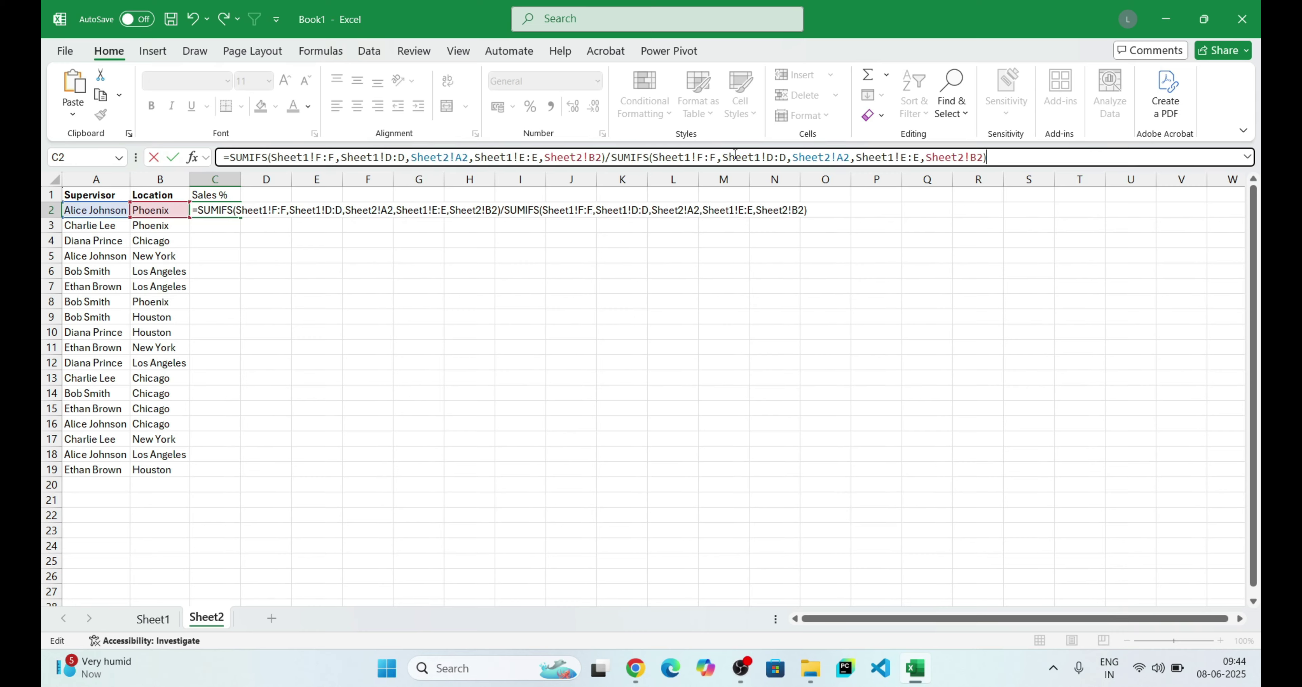
{"action": "left_click", "coordinate": [706, 157]}
{"action": "key", "text": "BackSpace"}
{"action": "key", "text": "Caps_Lock"}
{"action": "type", "text": "G"}
{"action": "left_click", "coordinate": [717, 157]}
{"action": "key", "text": "BackSpace"}
{"action": "type", "text": "G"}
{"action": "key", "text": "Return"}
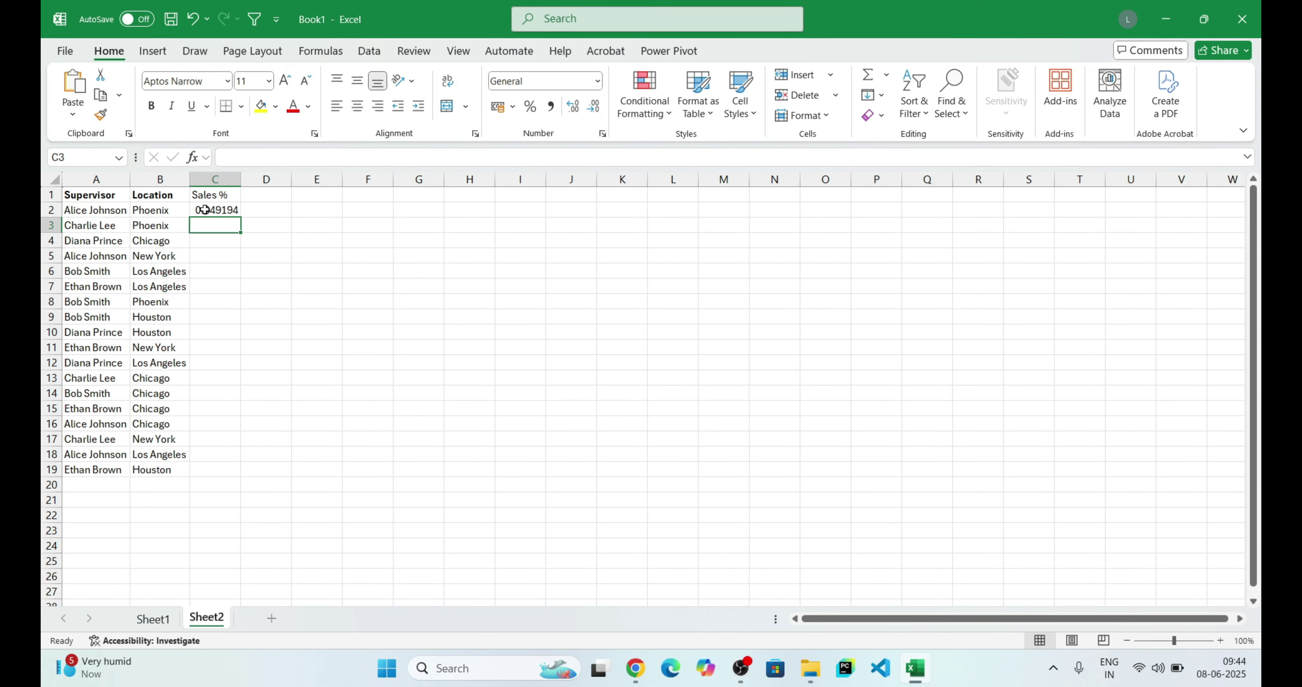
Format cell C2 as a percentage with two decimal places
{"action": "key", "text": "Up"}
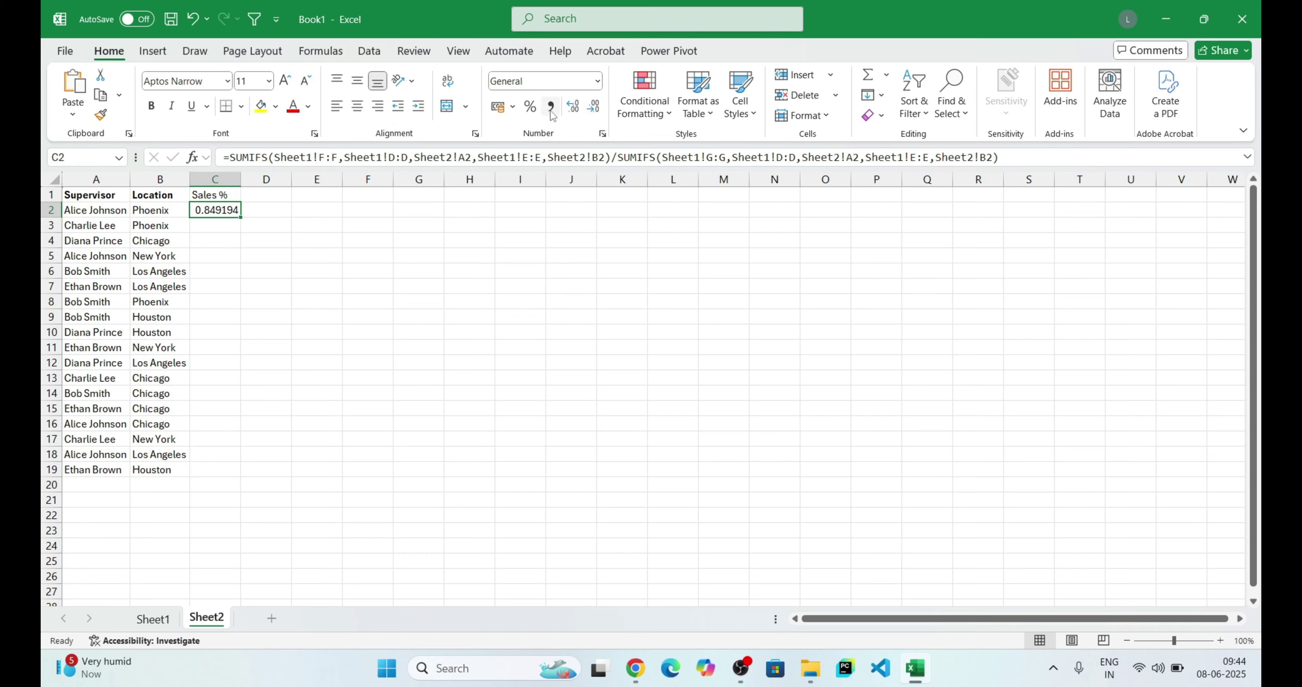
{"action": "left_click", "coordinate": [529, 105]}
{"action": "left_click", "coordinate": [573, 105]}
{"action": "left_click", "coordinate": [573, 106]}
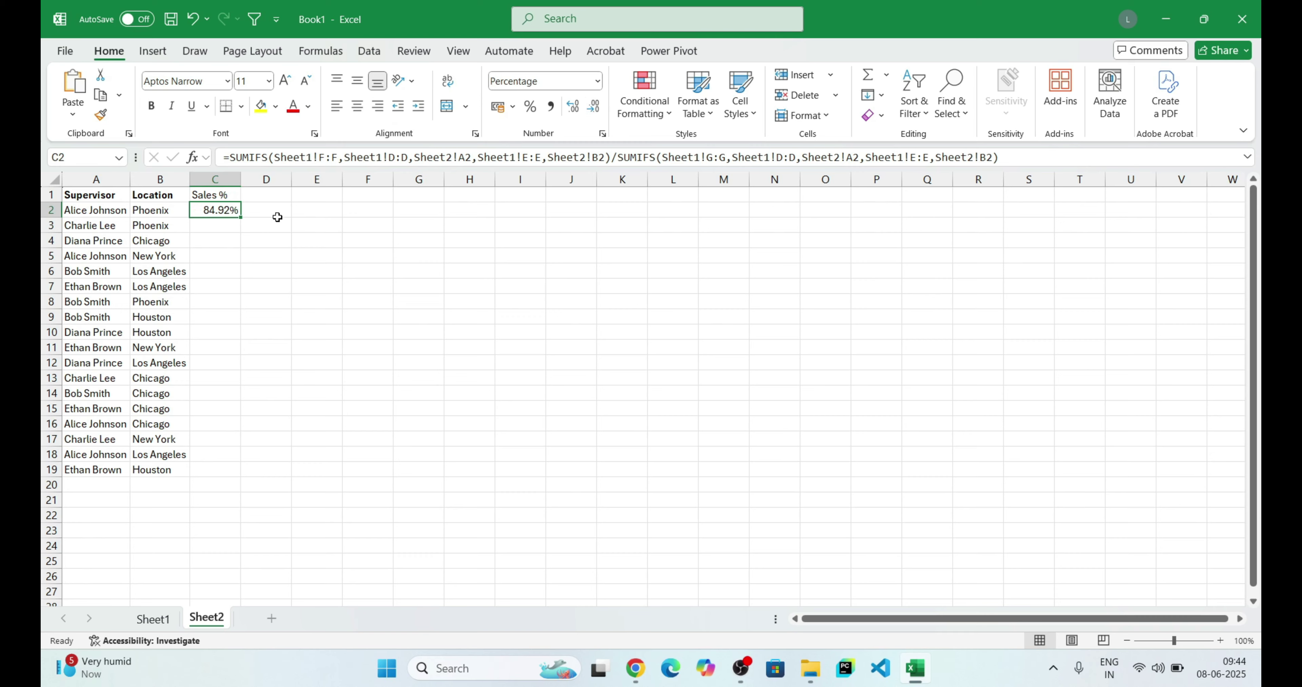
Fill the Sales % formula from C2 down to C19
{"action": "double_click", "coordinate": [247, 222]}
{"action": "left_click_drag", "start_coordinate": [234, 209], "coordinate": [209, 462]}
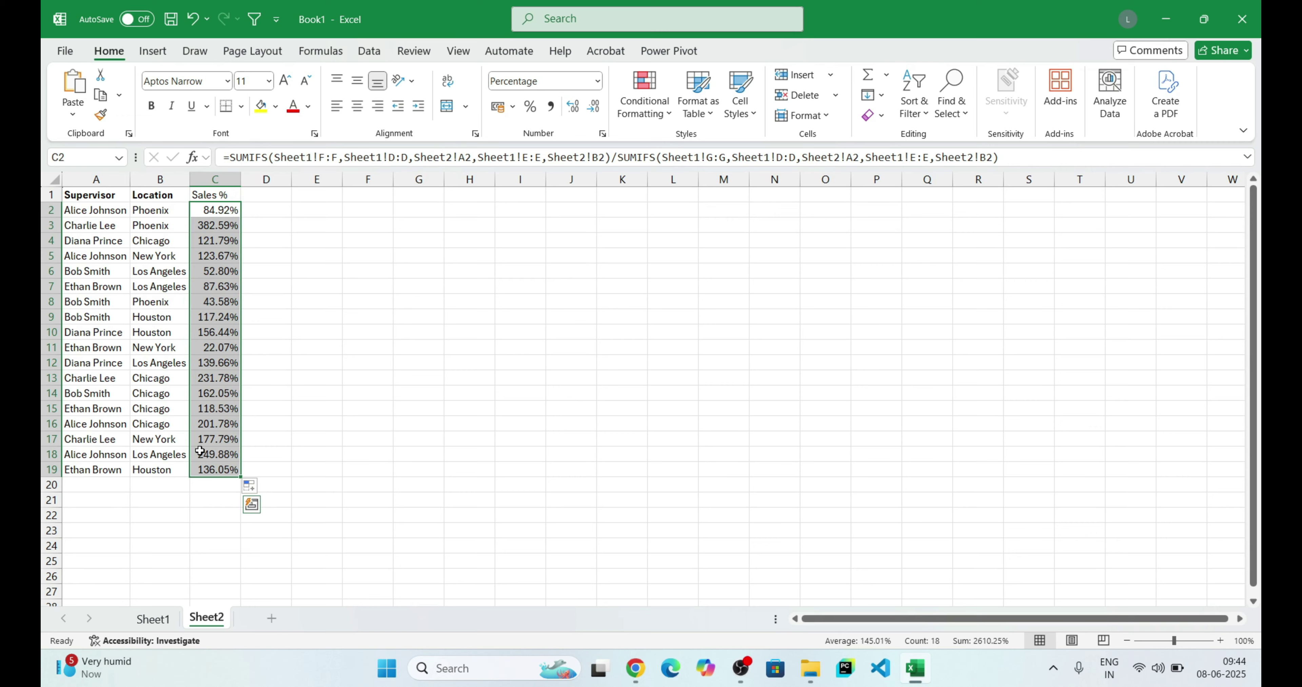
{"action": "left_click", "coordinate": [224, 218]}
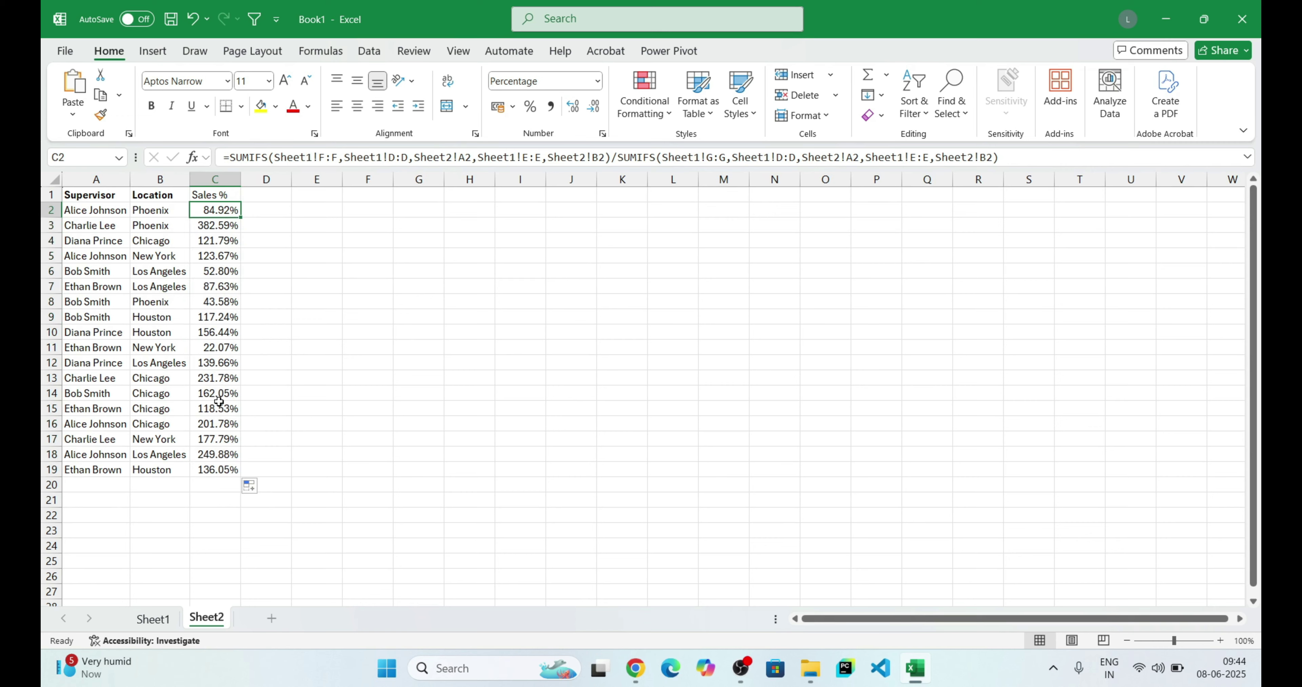
Add filters to the header row of the Supervisor, Location and Sales % table
{"action": "left_click", "coordinate": [236, 197]}
{"action": "key", "text": "ctrl+shift+l"}
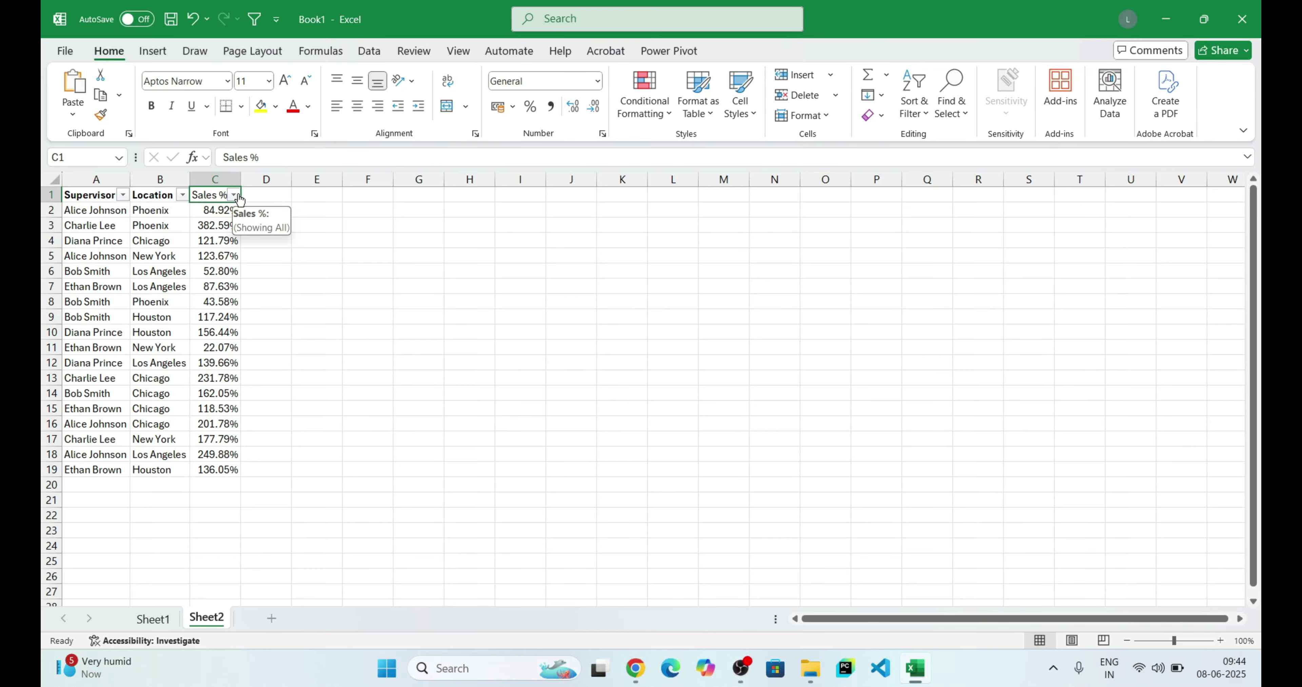
{"action": "left_click", "coordinate": [235, 196]}
{"action": "key", "text": "Escape"}
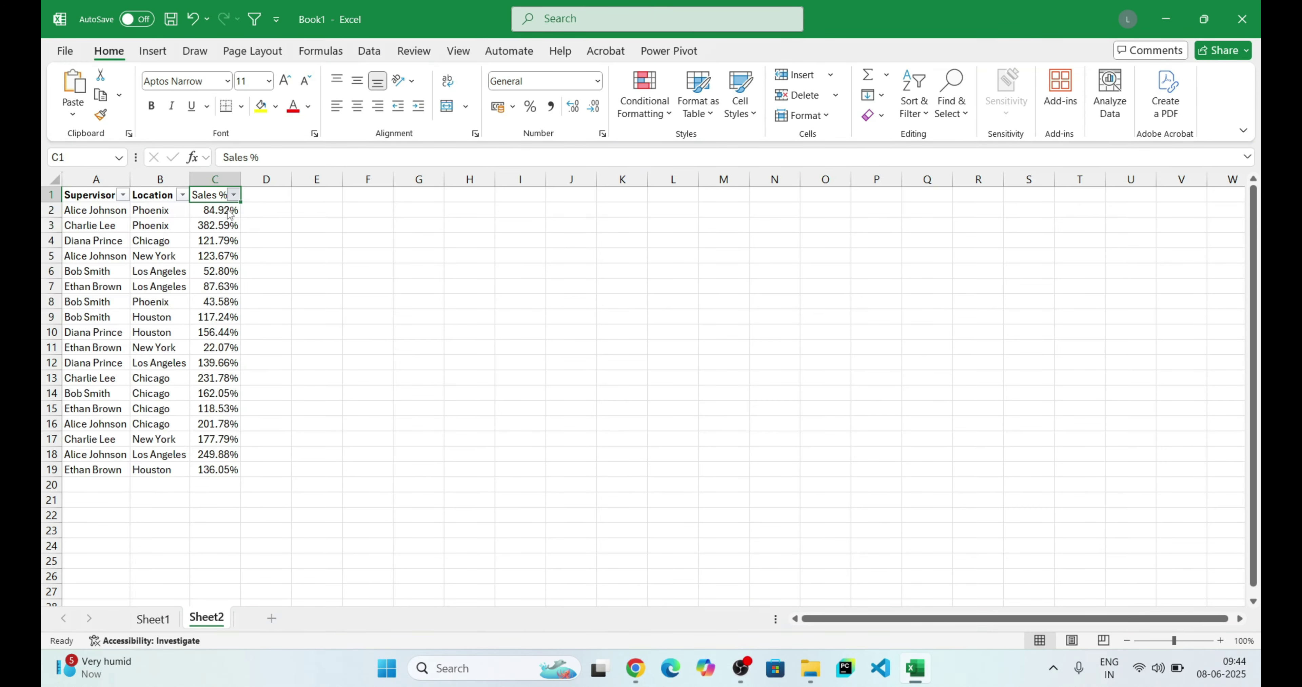
Try to sort the summary table by Sales % from smallest to largest
{"action": "left_click", "coordinate": [747, 366]}
{"action": "left_click", "coordinate": [86, 190]}
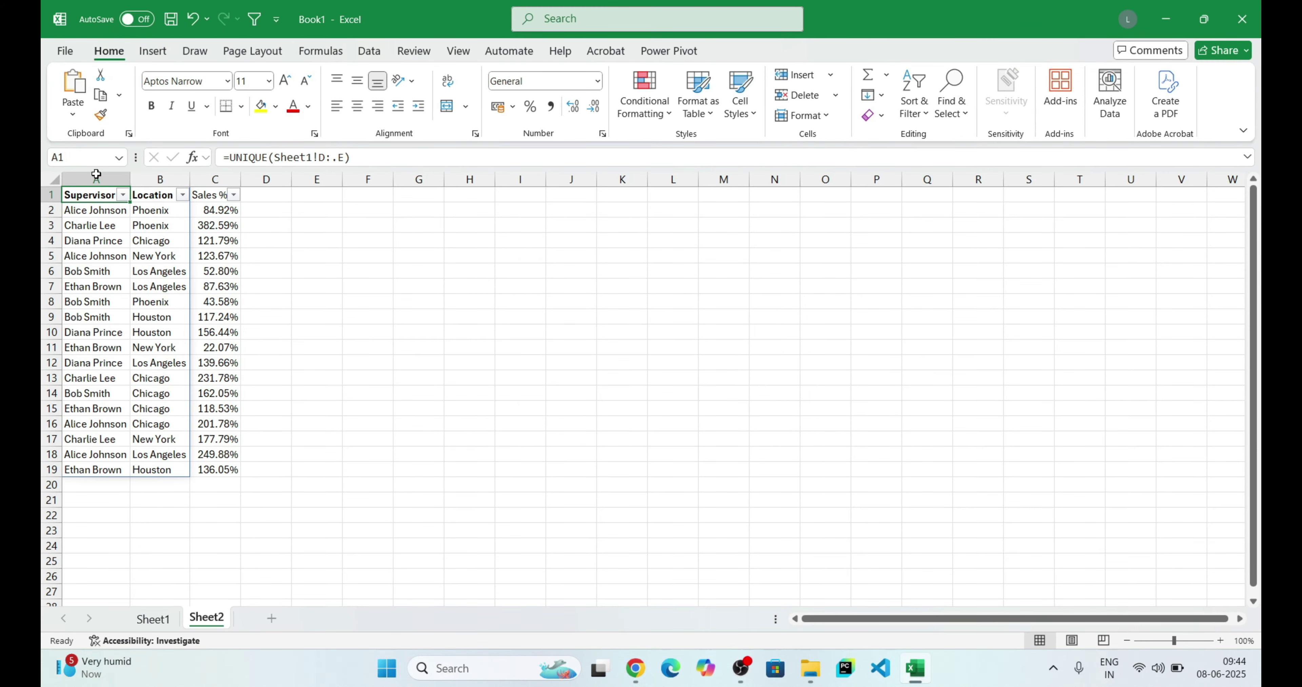
{"action": "left_click", "coordinate": [222, 195]}
{"action": "left_click", "coordinate": [234, 195]}
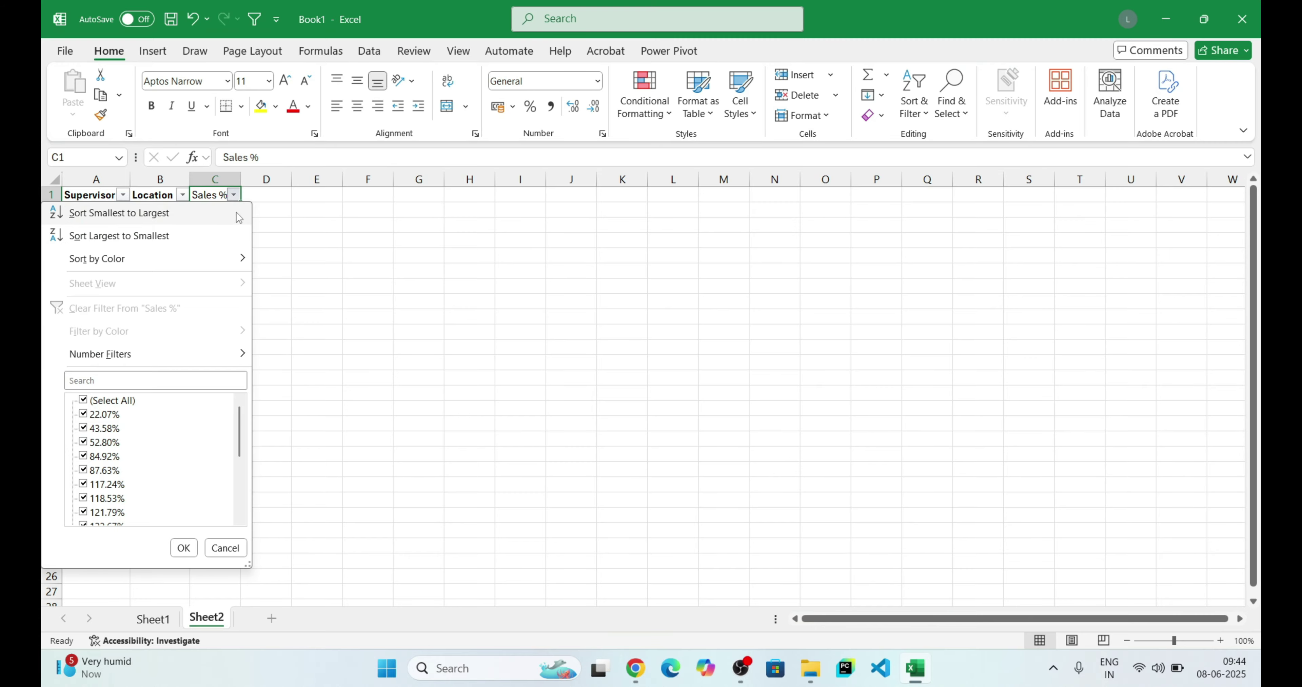
{"action": "left_click", "coordinate": [238, 214]}
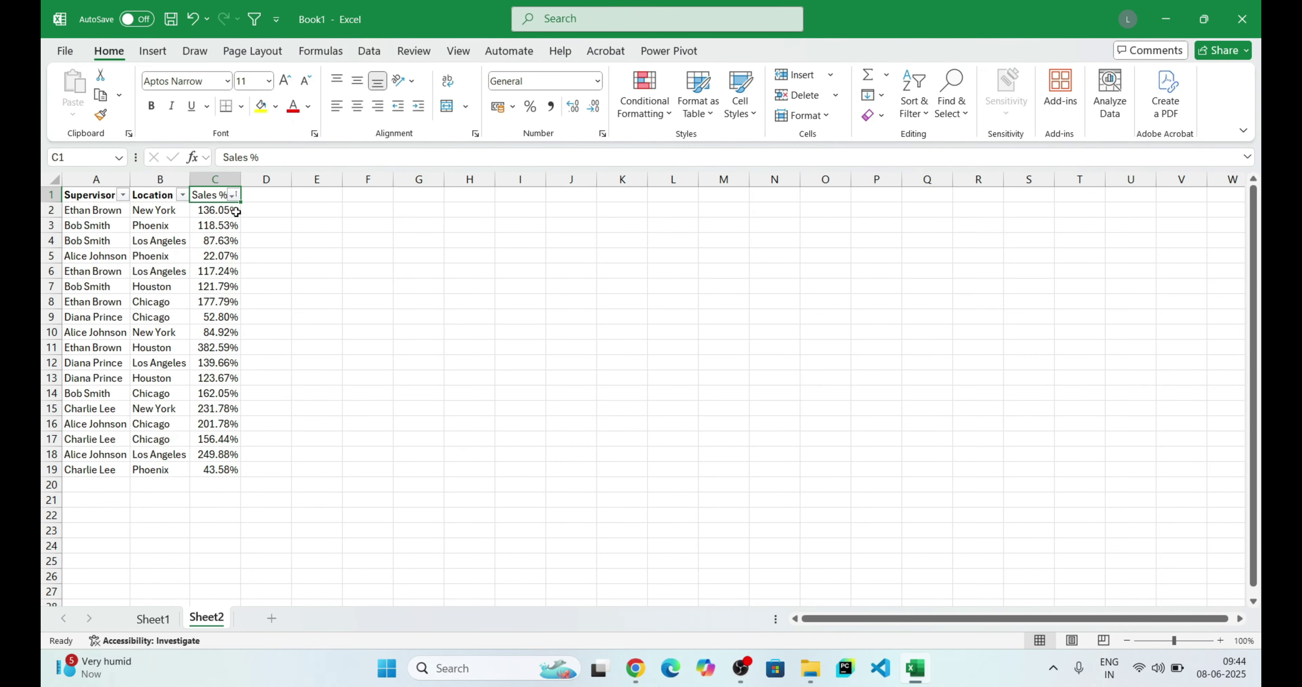
Inspect the formula in C2 and undo the Sales % sort
{"action": "left_click", "coordinate": [220, 207]}
{"action": "double_click", "coordinate": [219, 207]}
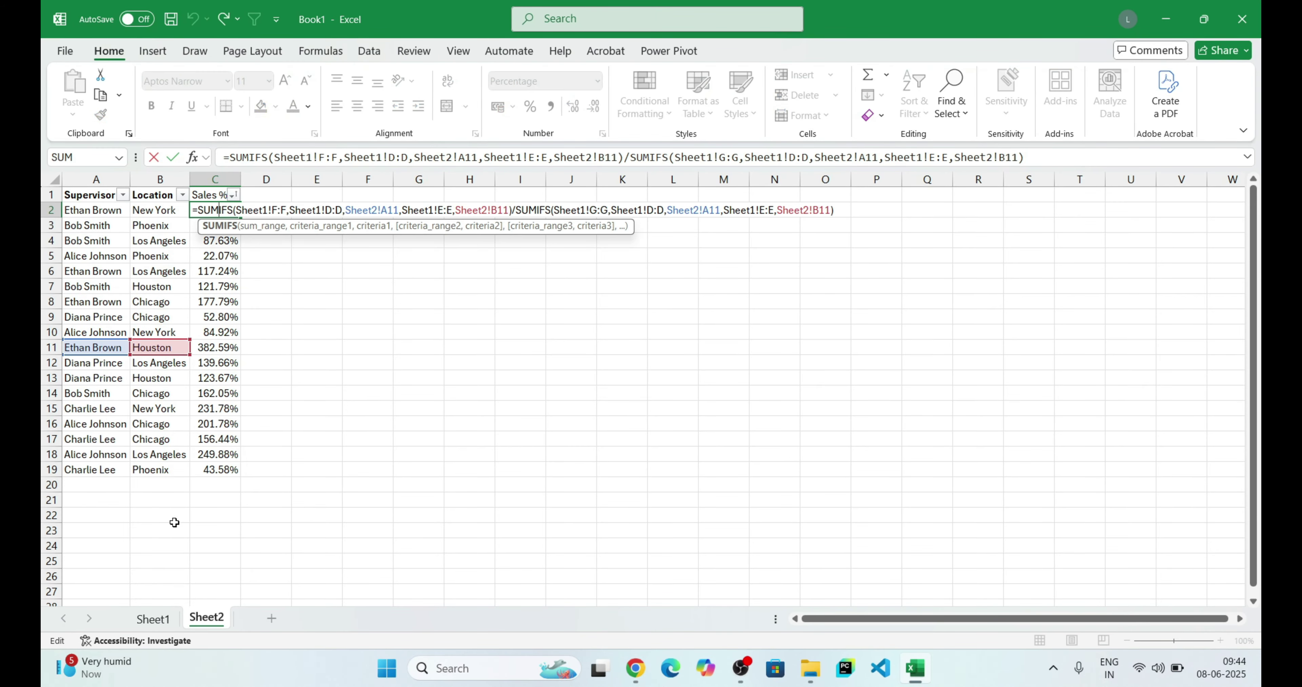
{"action": "key", "text": "Escape"}
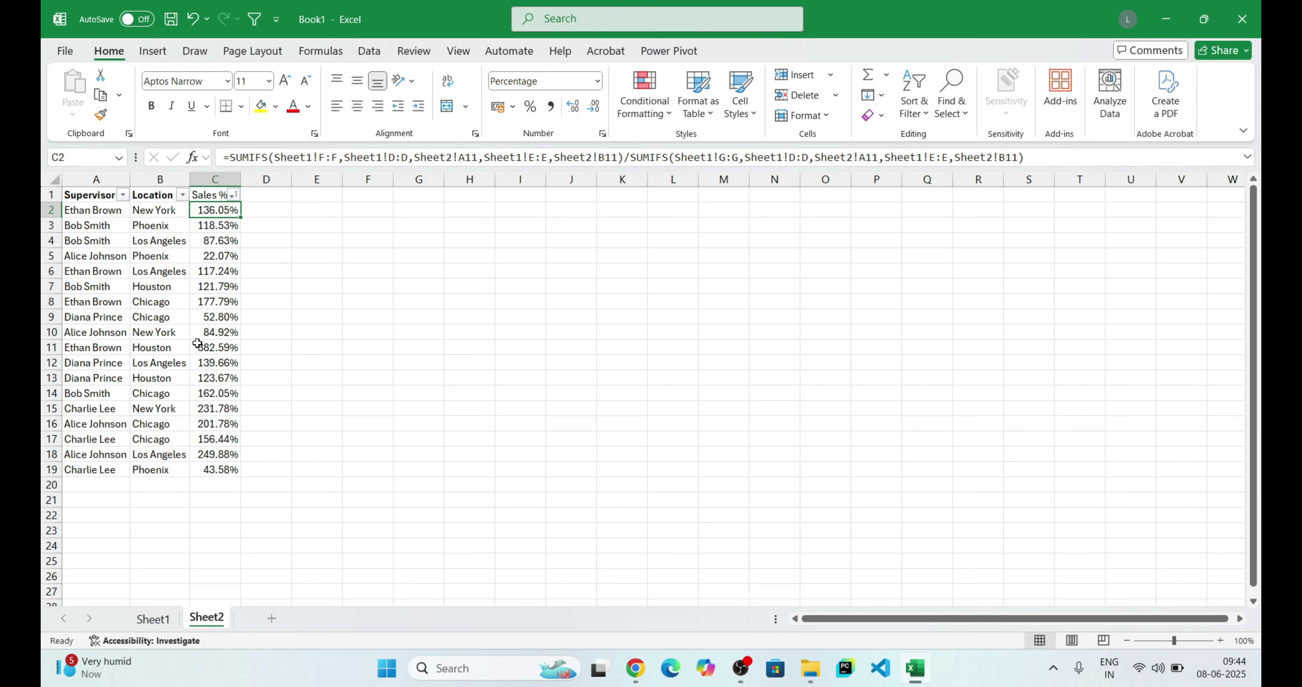
{"action": "key", "text": "ctrl+z"}
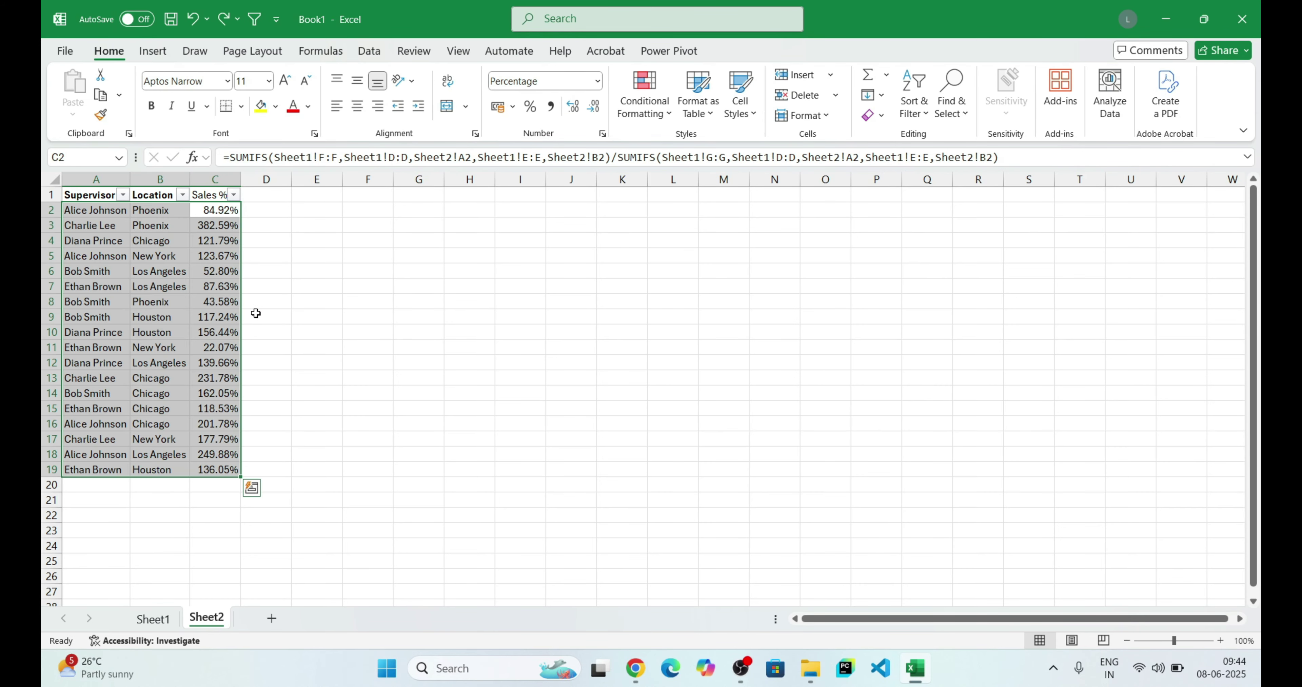
{"action": "left_click", "coordinate": [101, 197]}
{"action": "left_click", "coordinate": [235, 222]}
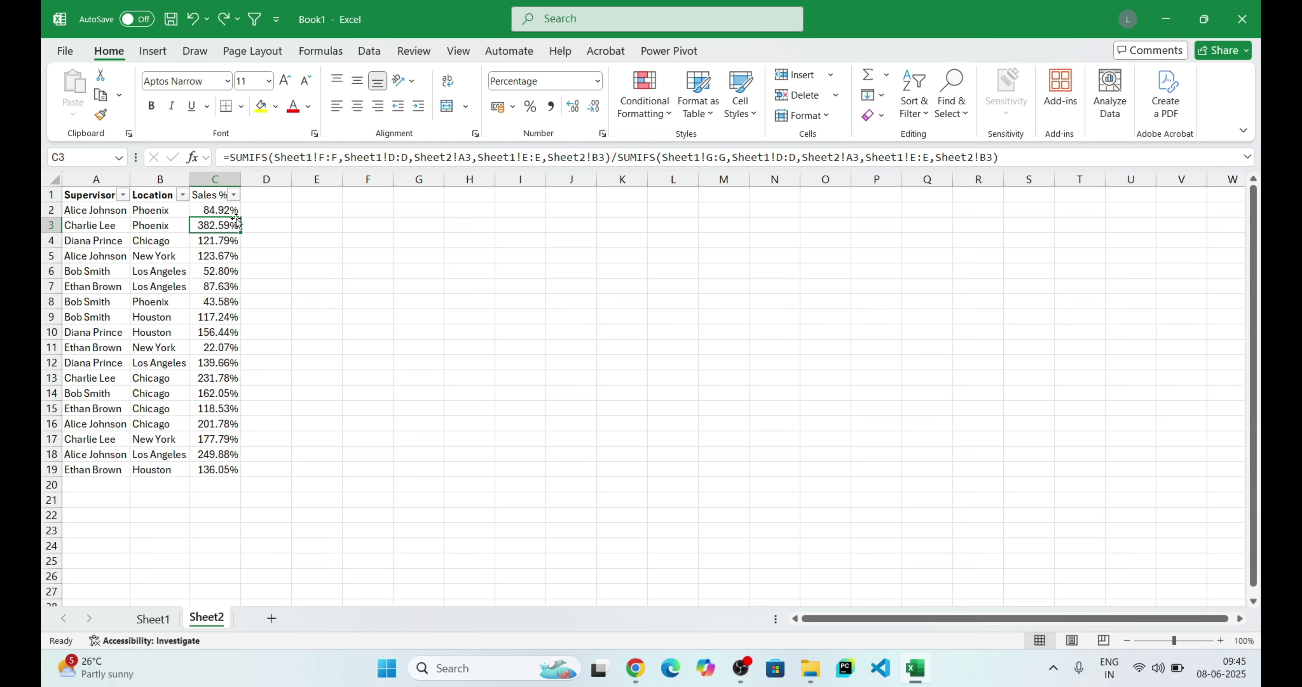
{"action": "left_click", "coordinate": [380, 192]}
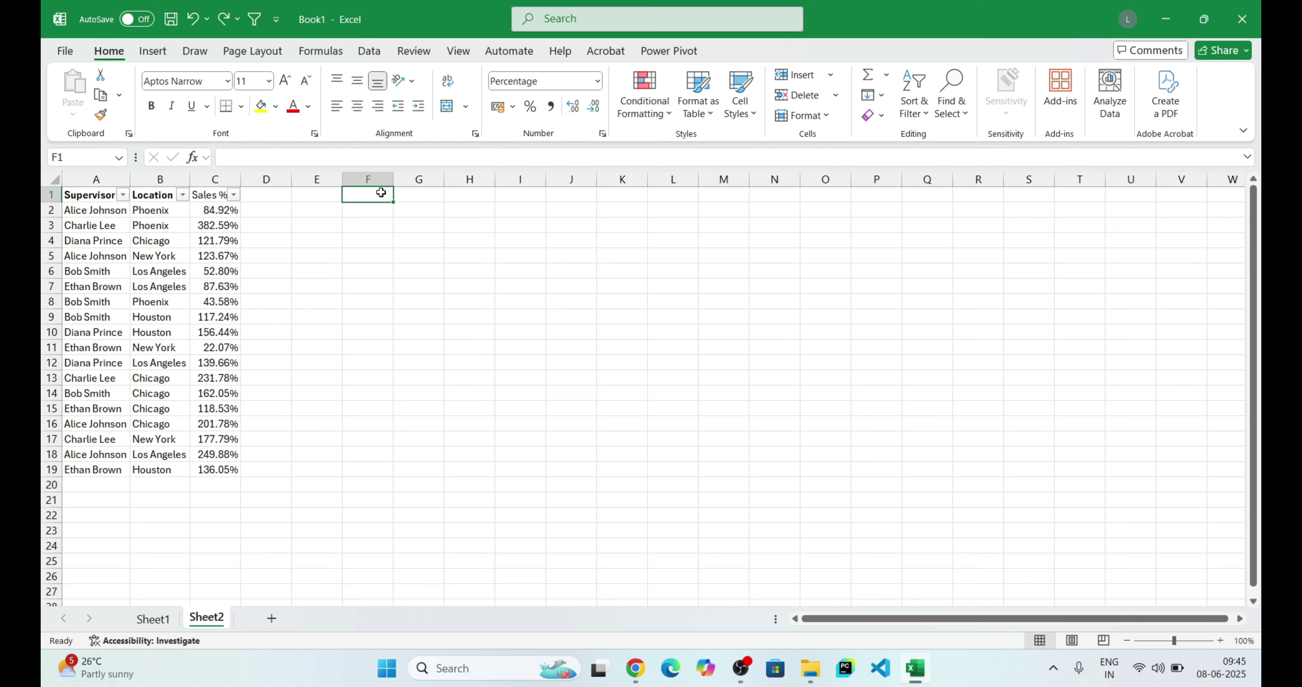
{"action": "key", "text": "Caps_Lock"}
{"action": "key", "text": "Caps_Lock"}
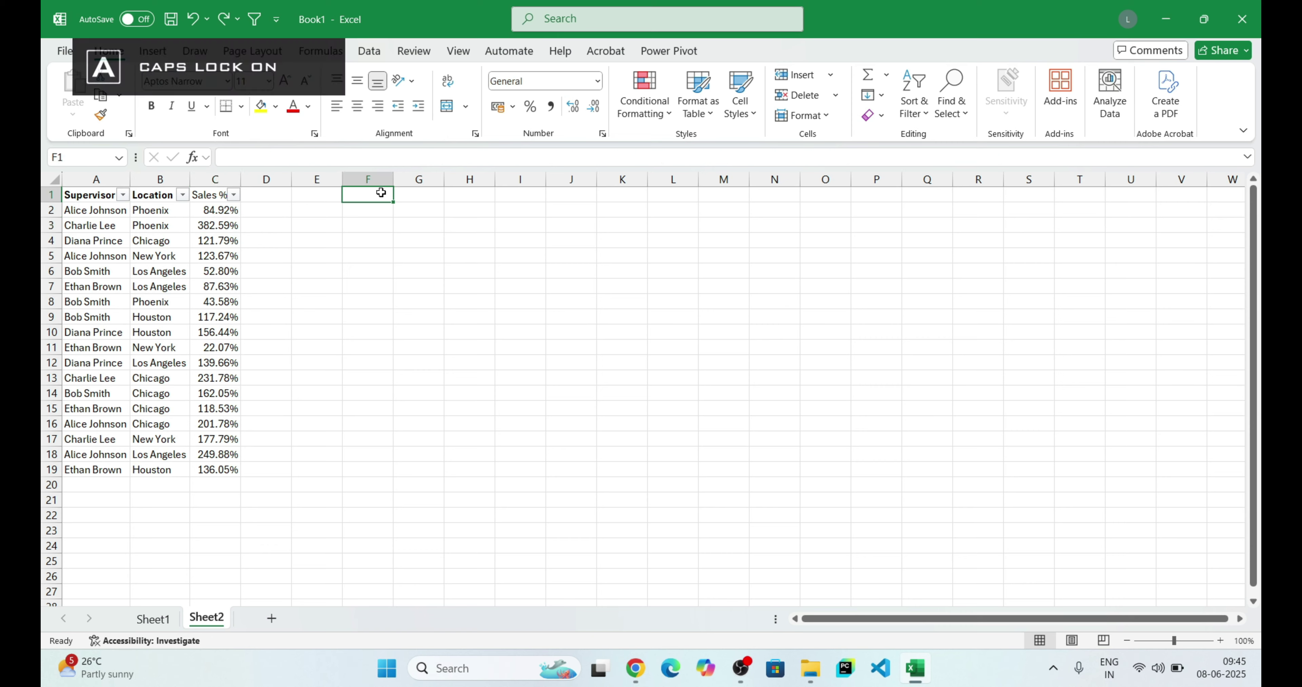
{"action": "left_click", "coordinate": [101, 192]}
Enter =PIVOTBY(Sheet1!D:E,,Sheet1!F:G,SUM) in cell G1 of Sheet2
{"action": "left_click", "coordinate": [419, 195]}
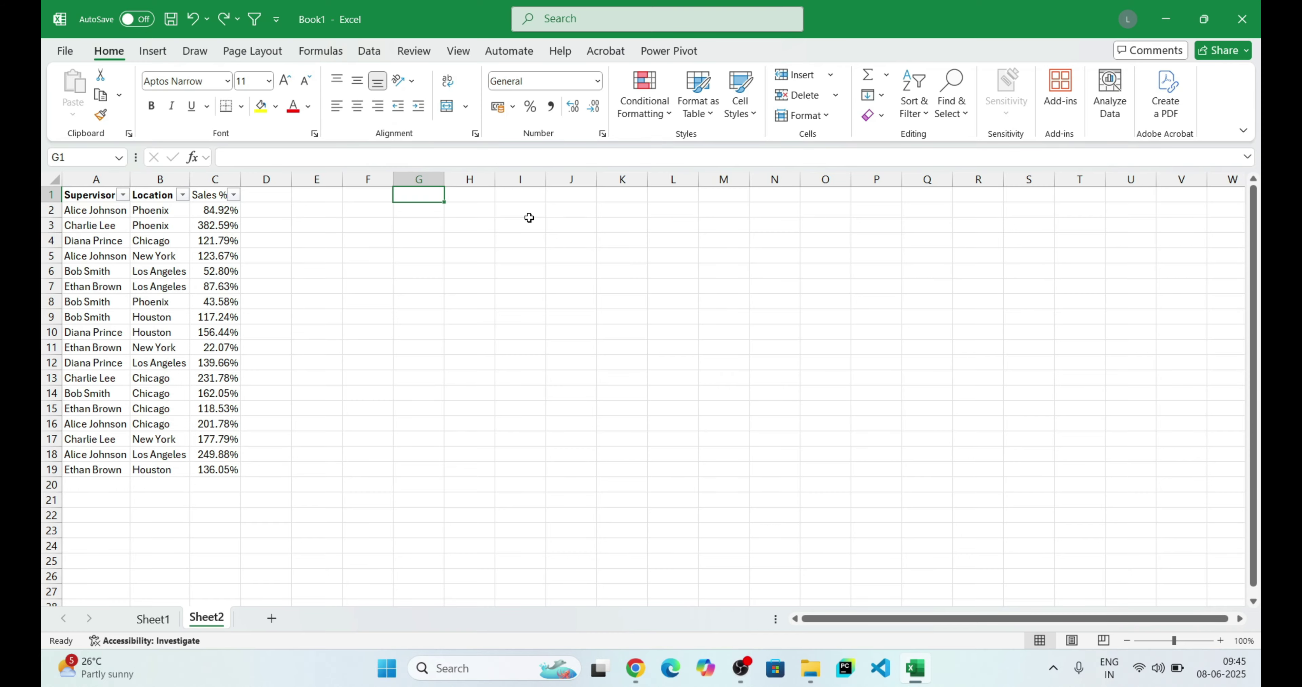
{"action": "type", "text": "=PIVO"}
{"action": "key", "text": "Tab"}
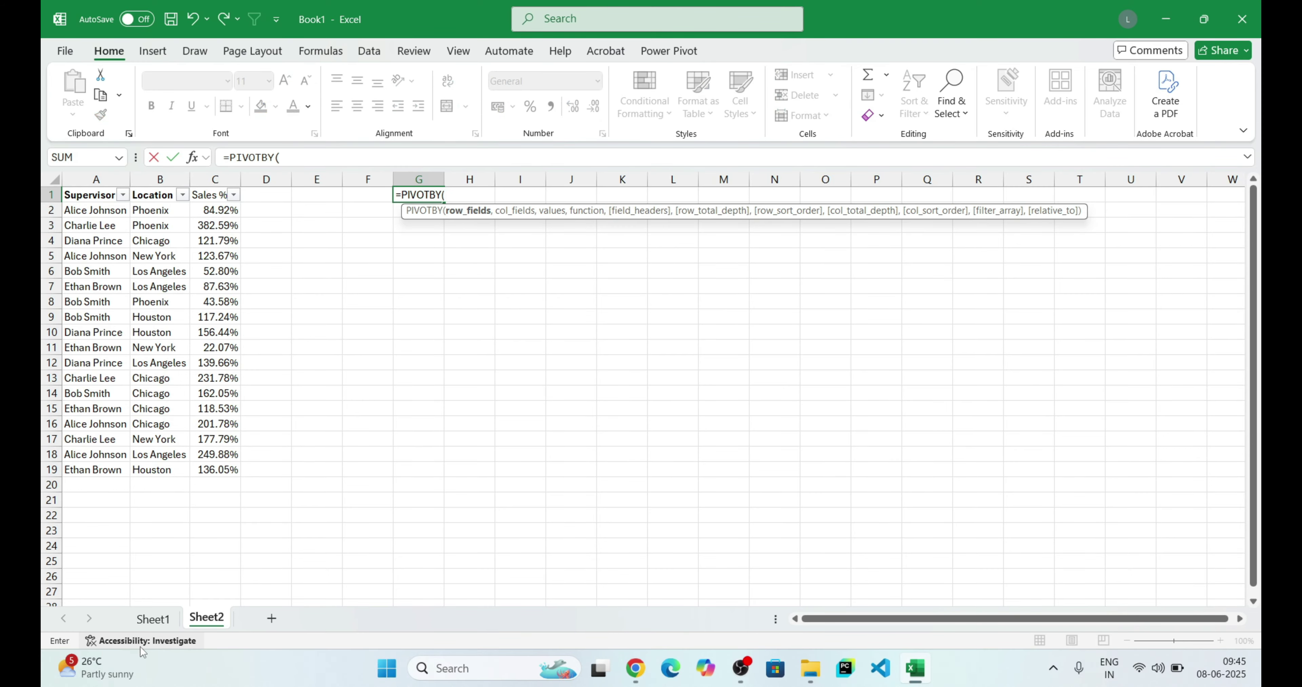
{"action": "left_click", "coordinate": [153, 618]}
{"action": "left_click_drag", "start_coordinate": [309, 180], "coordinate": [381, 175]}
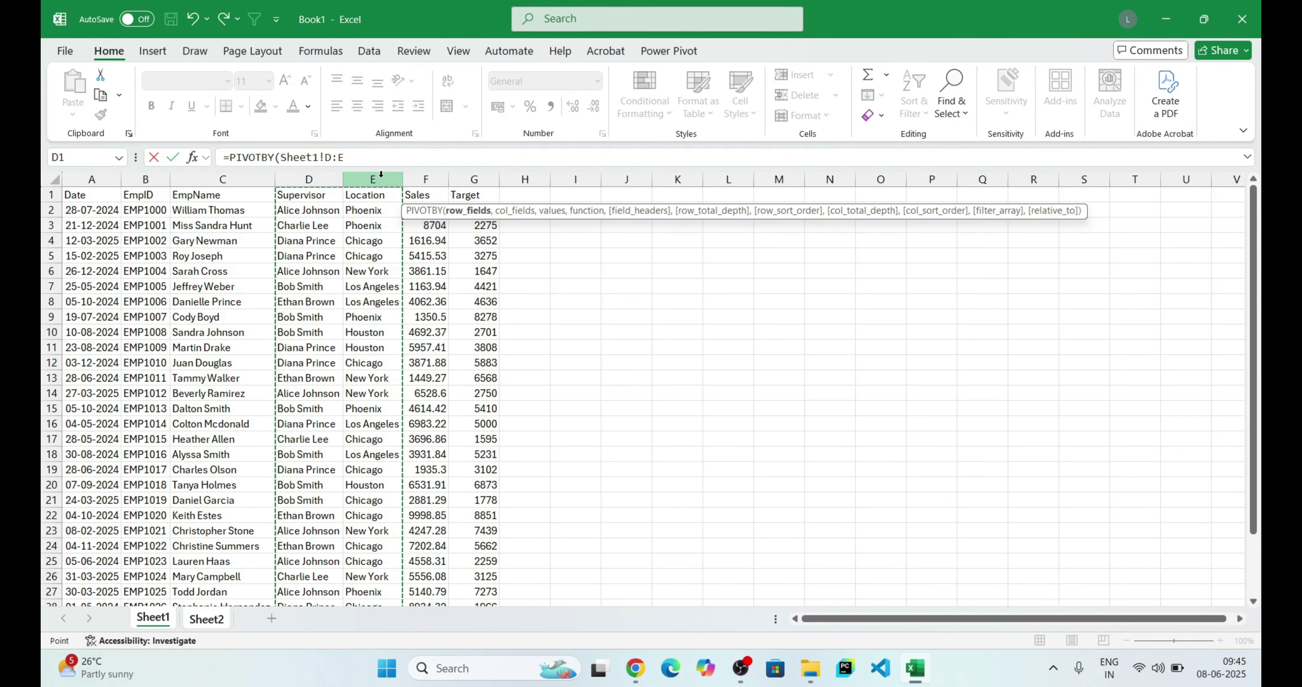
{"action": "type", "text": ","}
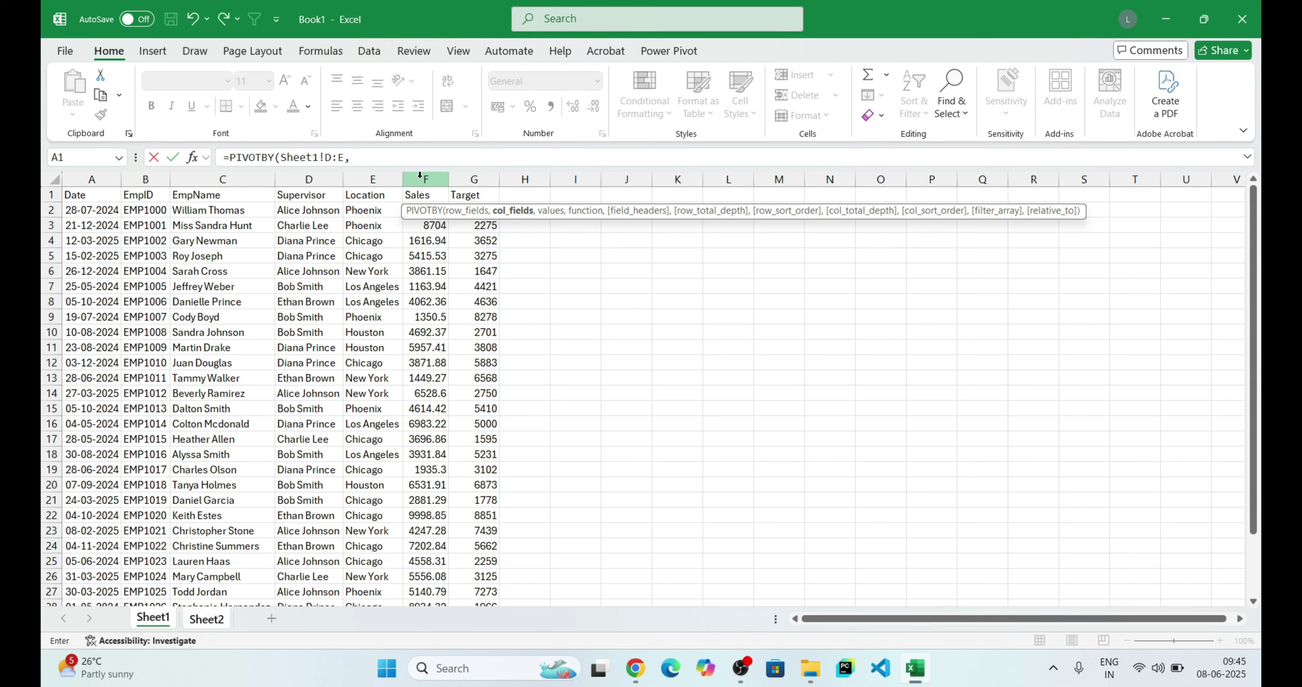
{"action": "type", "text": ","}
{"action": "left_click_drag", "start_coordinate": [419, 174], "coordinate": [466, 171]}
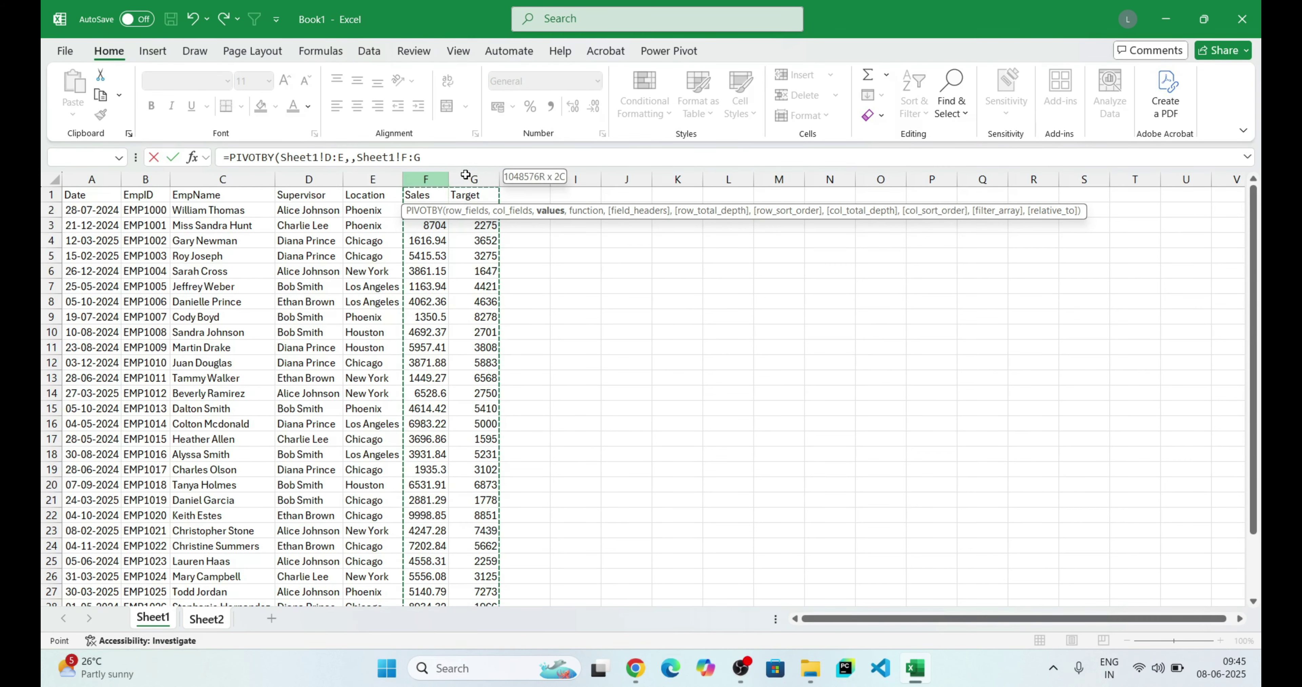
{"action": "type", "text": ","}
{"action": "key", "text": "Tab"}
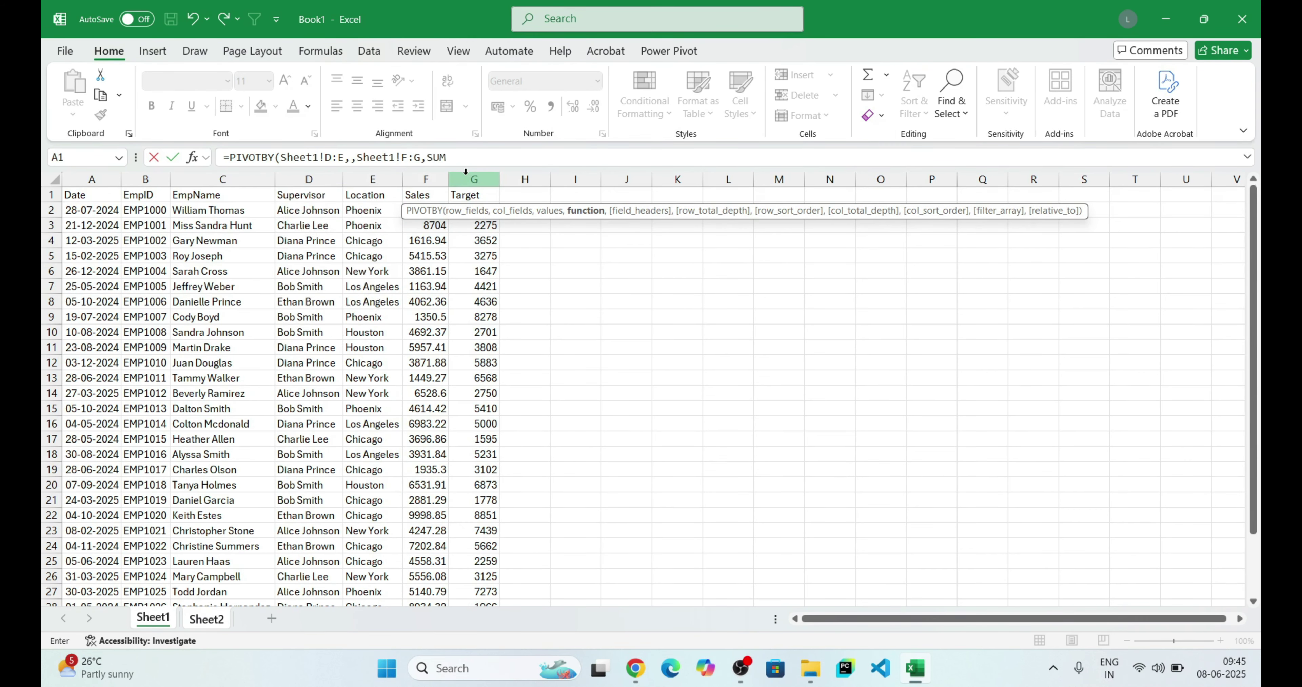
{"action": "type", "text": ")"}
{"action": "key", "text": "Return"}
Autofit the widths of columns G to J on Sheet2
{"action": "left_click_drag", "start_coordinate": [419, 180], "coordinate": [571, 179]}
{"action": "double_click", "coordinate": [444, 179]}
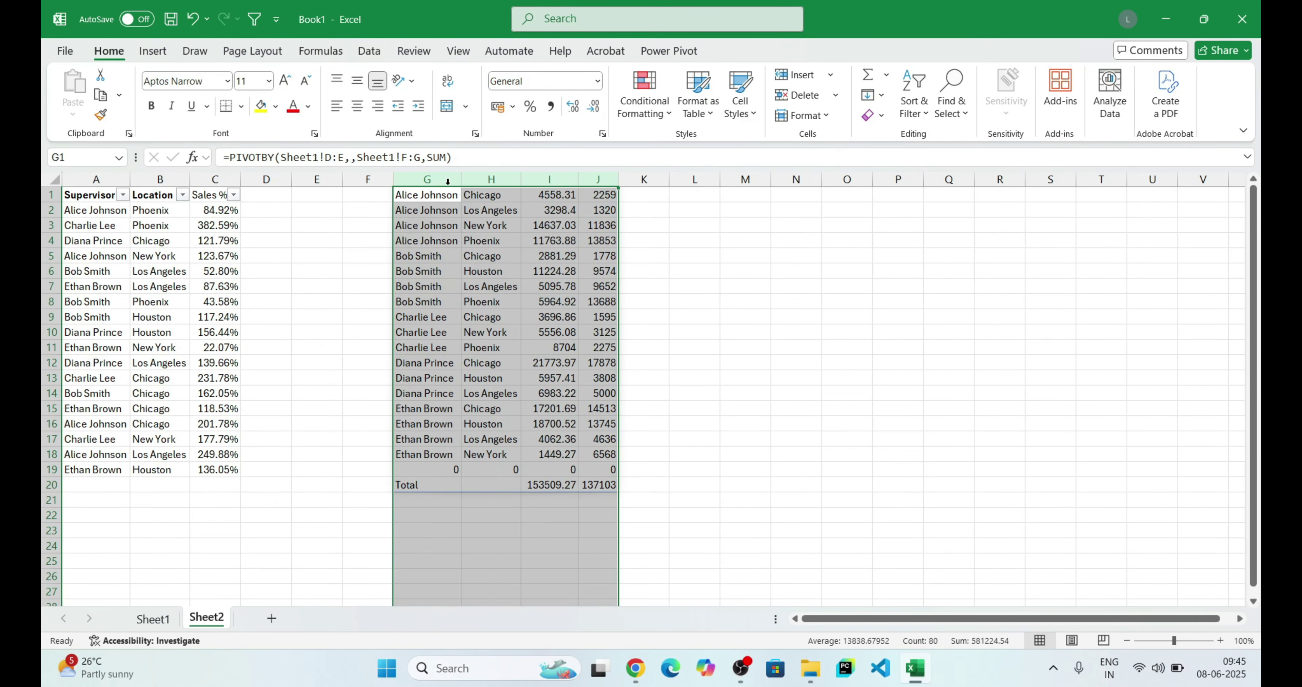
{"action": "left_click", "coordinate": [438, 199]}
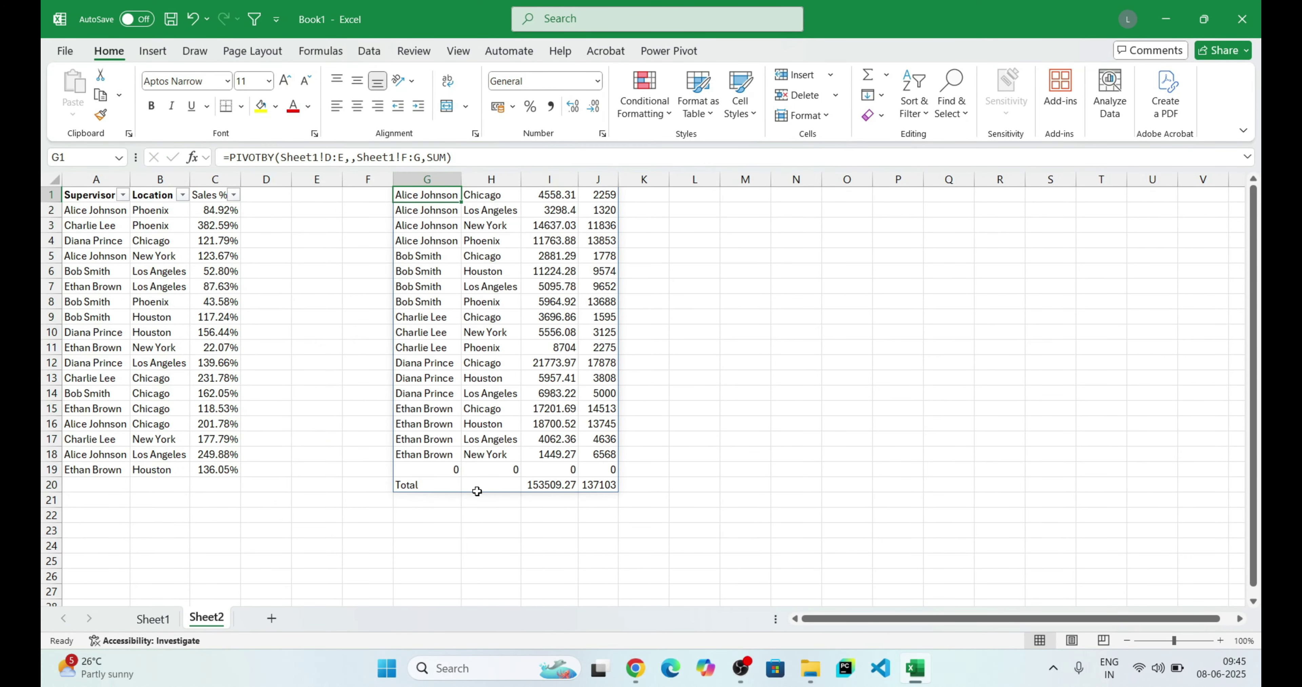
Change the PIVOTBY ranges in G1 to the trimmed references Sheet1!D:.E and Sheet1!F:.G, and enter the formula
{"action": "left_click", "coordinate": [339, 154]}
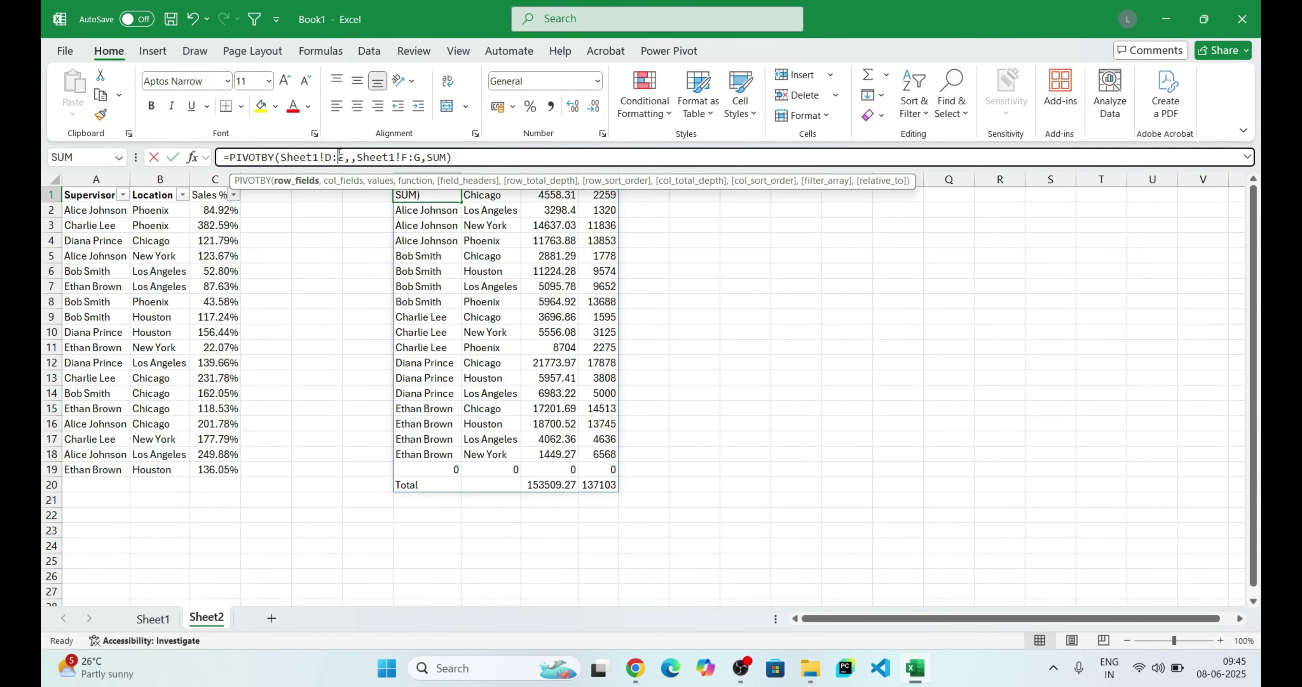
{"action": "left_click", "coordinate": [420, 157]}
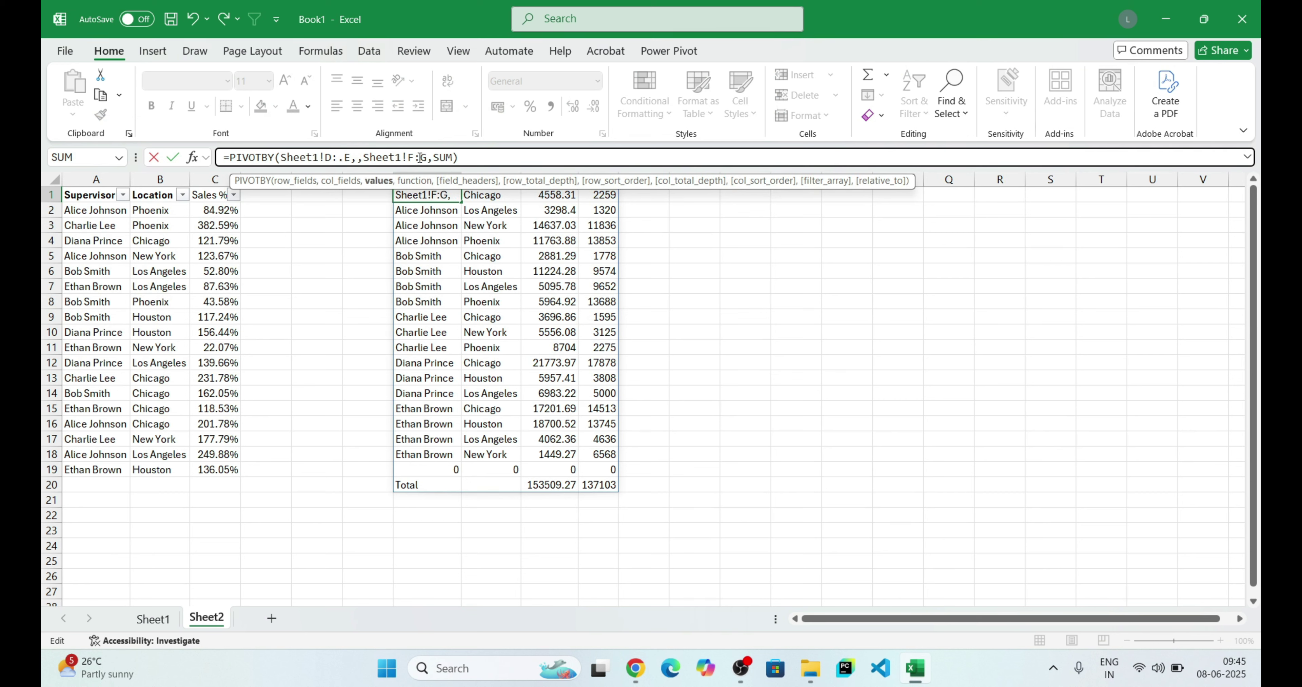
{"action": "type", "text": "."}
{"action": "key", "text": "Return"}
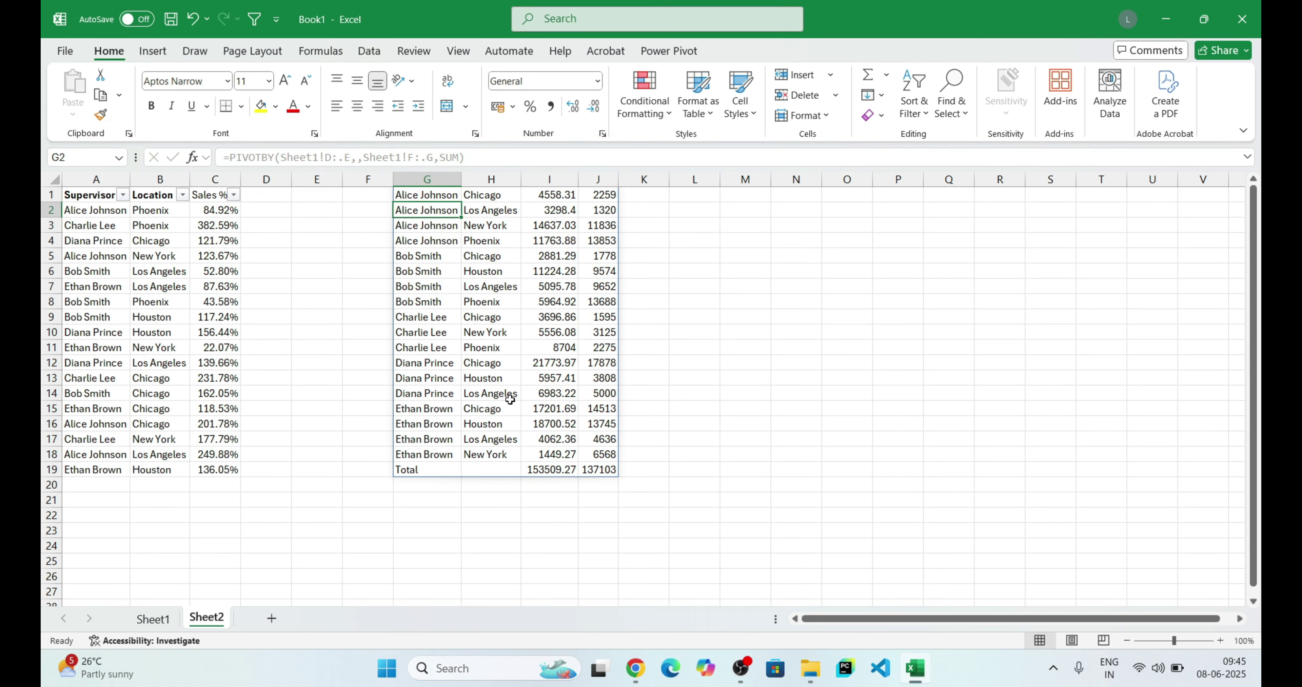
Add field headers option 3 (Yes and show) to the G1 PIVOTBY formula and bold the header cells G1:J1
{"action": "left_click", "coordinate": [441, 195]}
{"action": "left_click", "coordinate": [461, 157]}
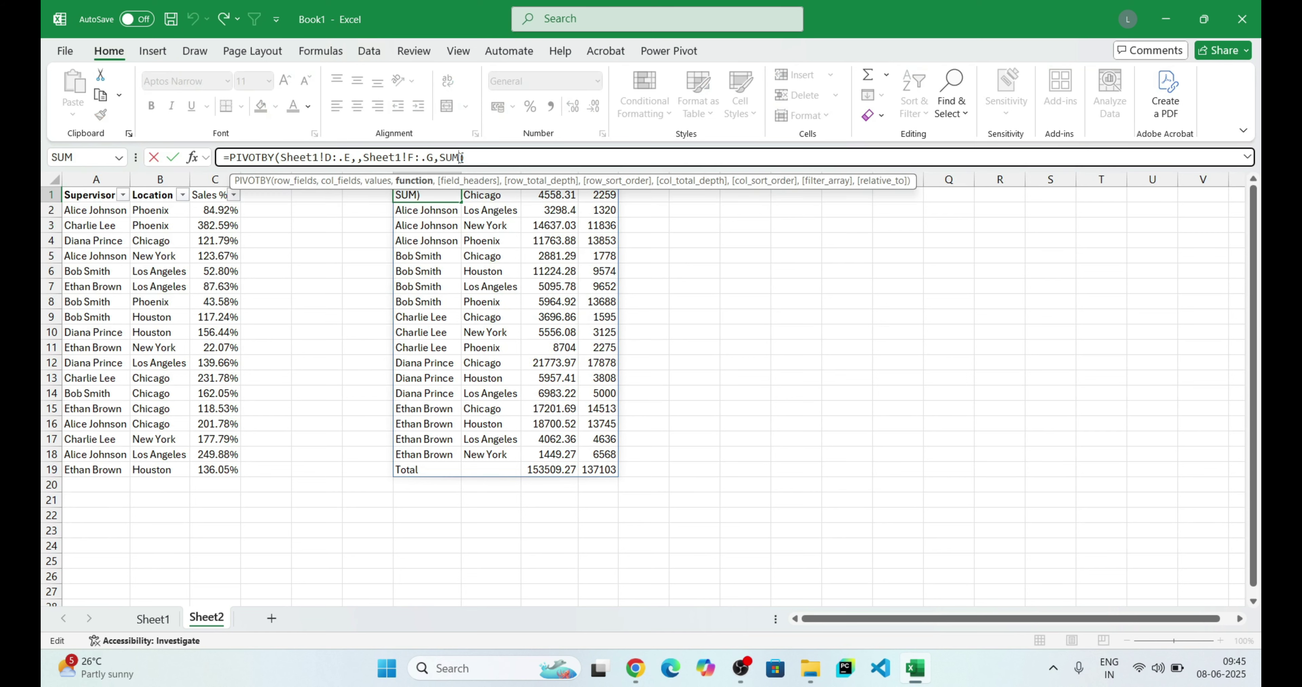
{"action": "type", "text": ","}
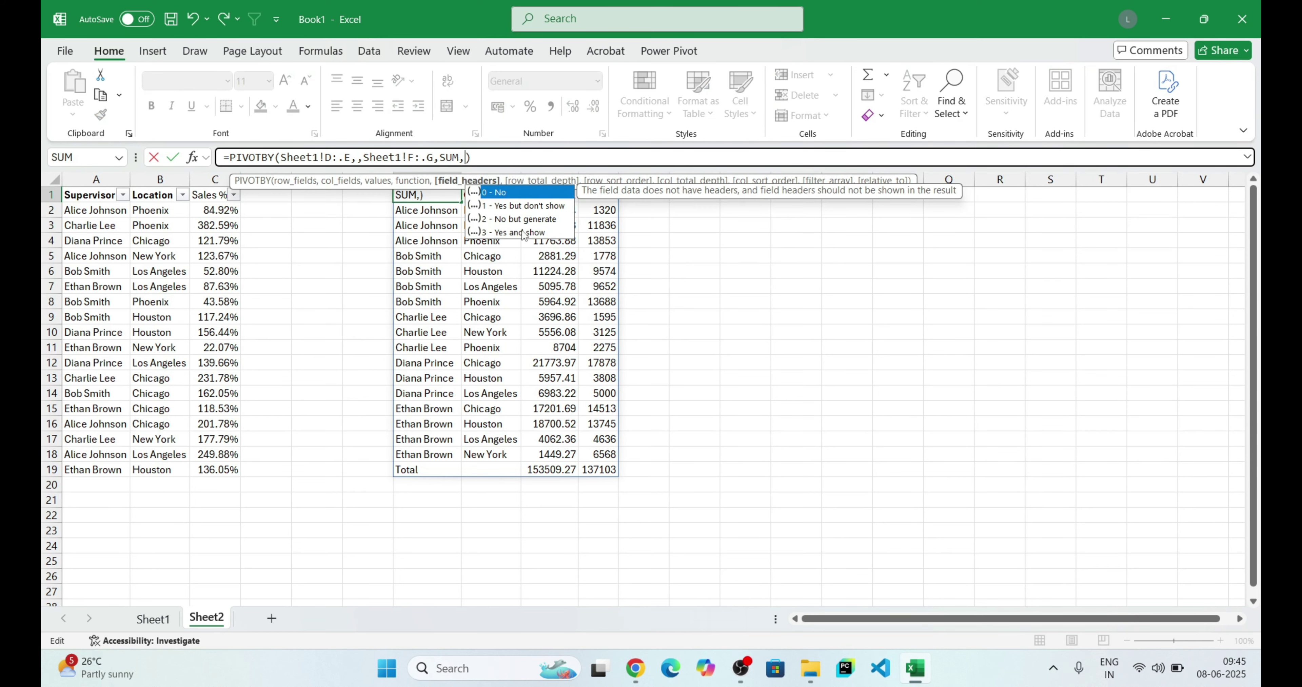
{"action": "double_click", "coordinate": [524, 232]}
{"action": "key", "text": "Return"}
{"action": "left_click_drag", "start_coordinate": [427, 194], "coordinate": [599, 196]}
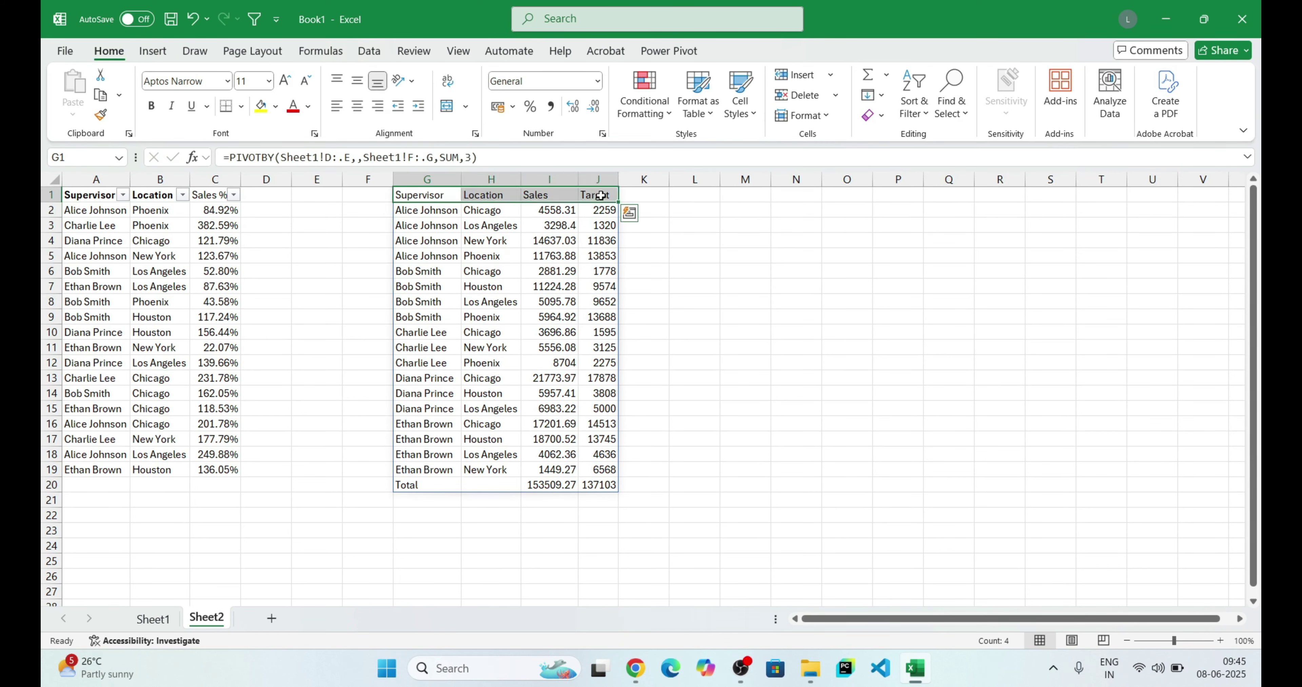
{"action": "key", "text": "ctrl+b"}
Wrap the PIVOTBY formula in G1 in a DROP function with the rows argument set to -1
{"action": "left_click", "coordinate": [436, 194]}
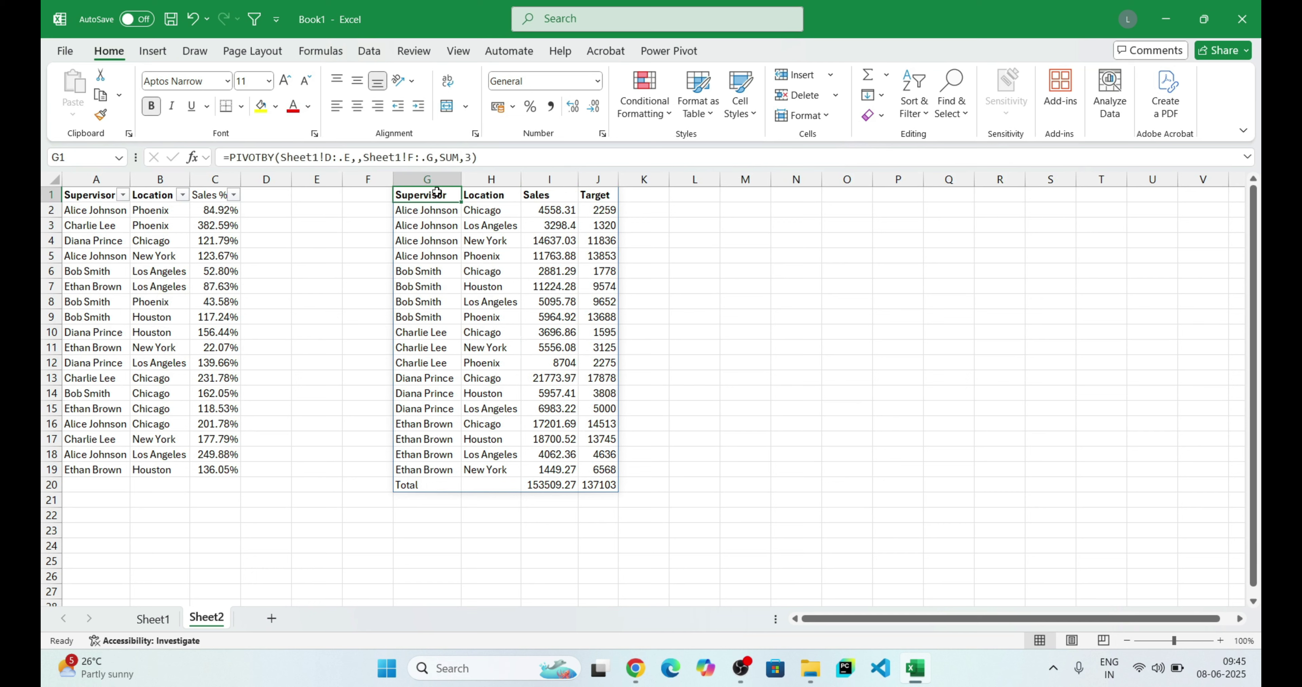
{"action": "left_click", "coordinate": [228, 157]}
{"action": "type", "text": "DROP("}
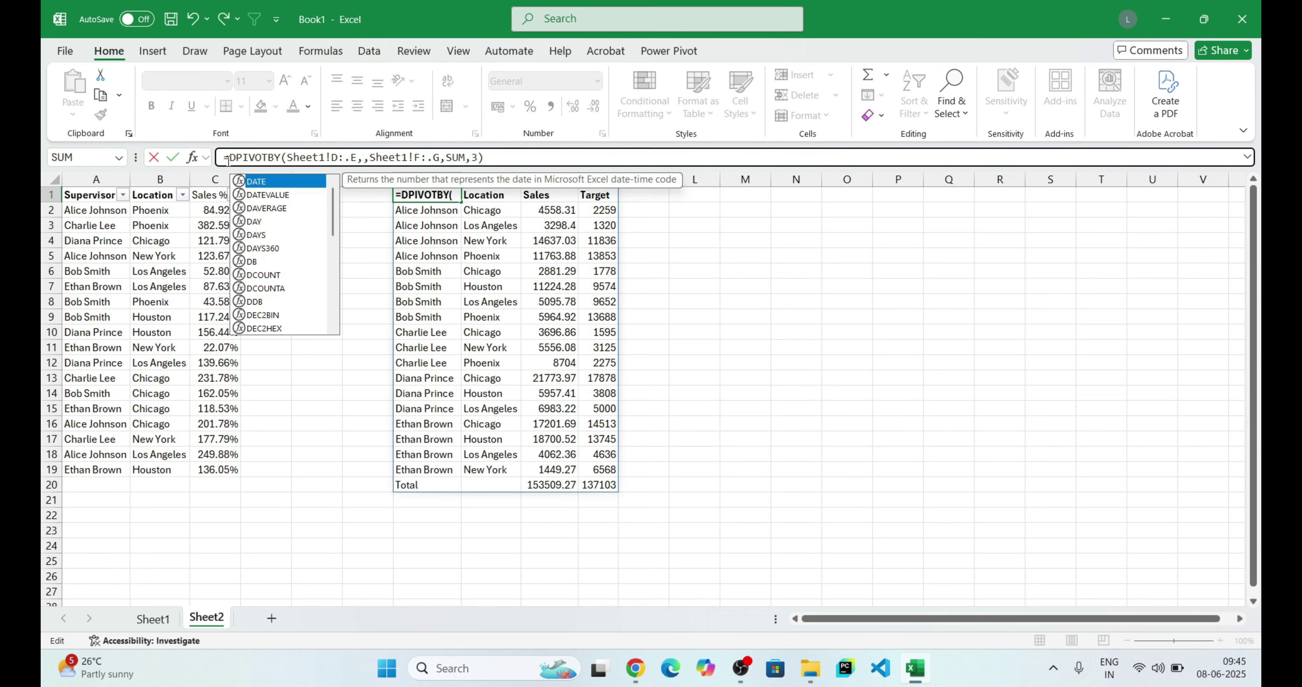
{"action": "left_click", "coordinate": [542, 162]}
{"action": "type", "text": ","}
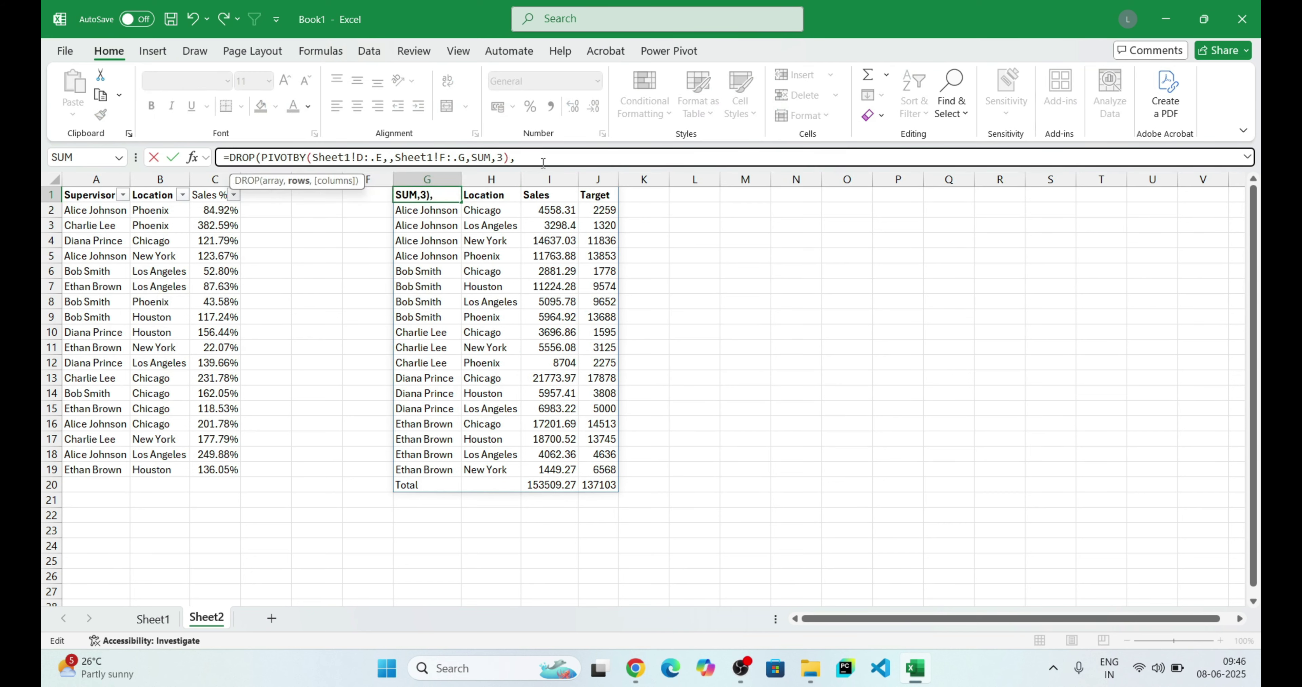
{"action": "type", "text": "-1)"}
{"action": "key", "text": "Return"}
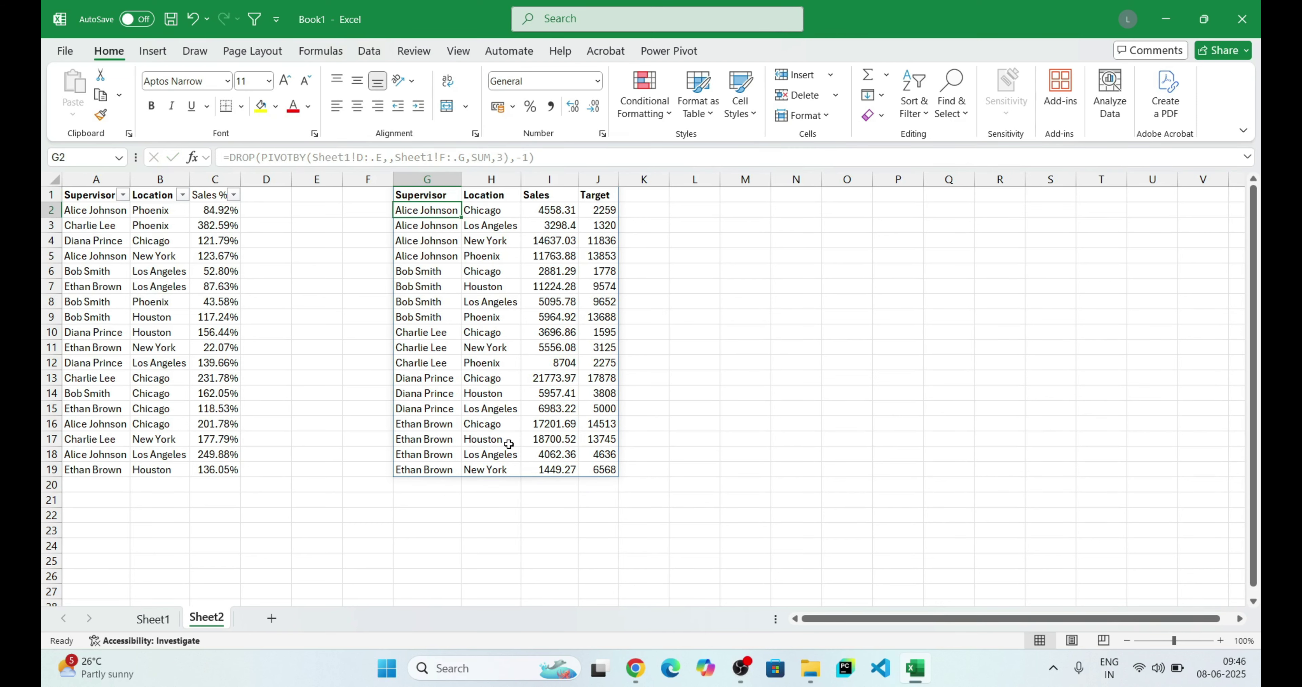
Set the row total depth to 0 (No totals) in the G1 PIVOTBY formula and remove the surrounding DROP function
{"action": "left_click", "coordinate": [427, 196]}
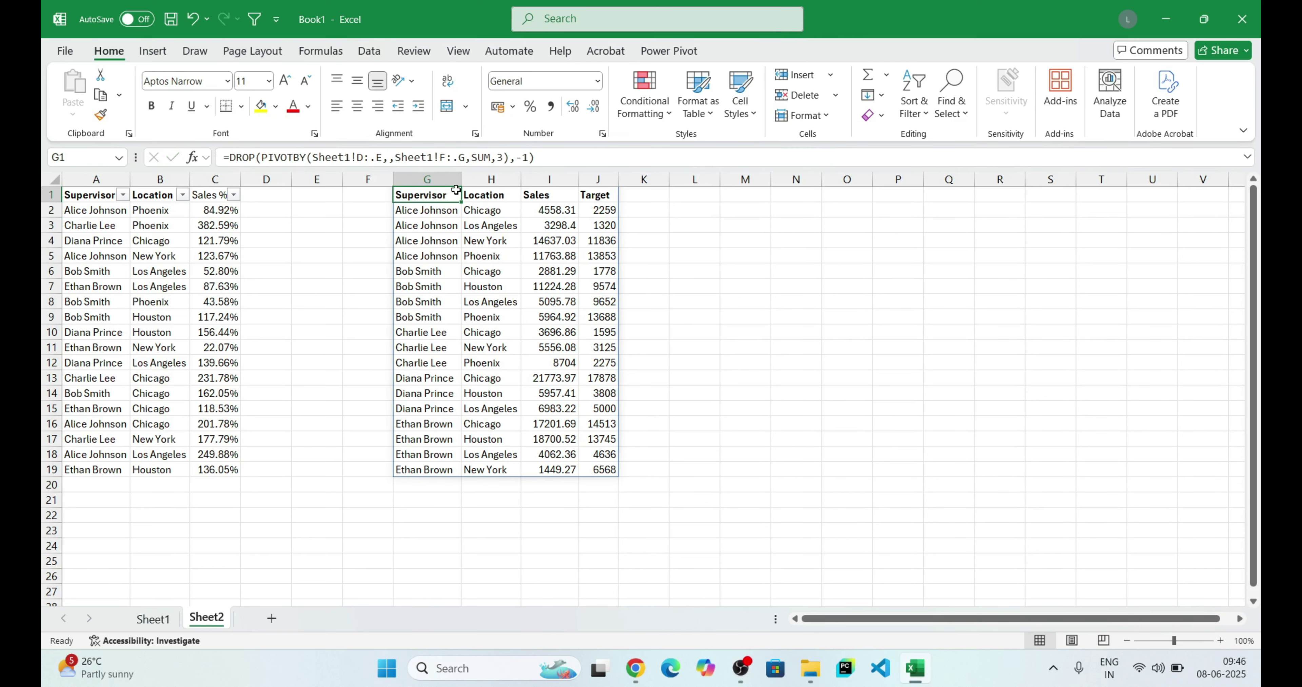
{"action": "left_click", "coordinate": [501, 155]}
{"action": "type", "text": ","}
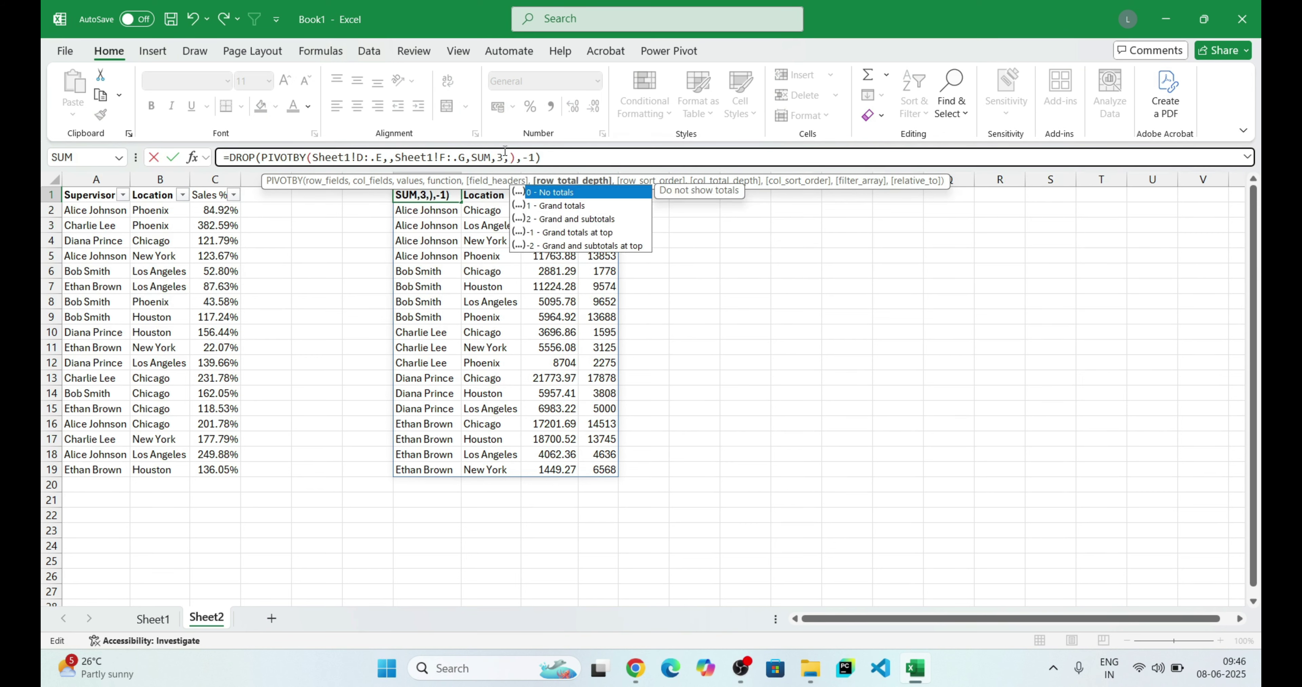
{"action": "type", "text": "0"}
{"action": "left_click_drag", "start_coordinate": [557, 151], "coordinate": [520, 158]}
{"action": "key", "text": "BackSpace"}
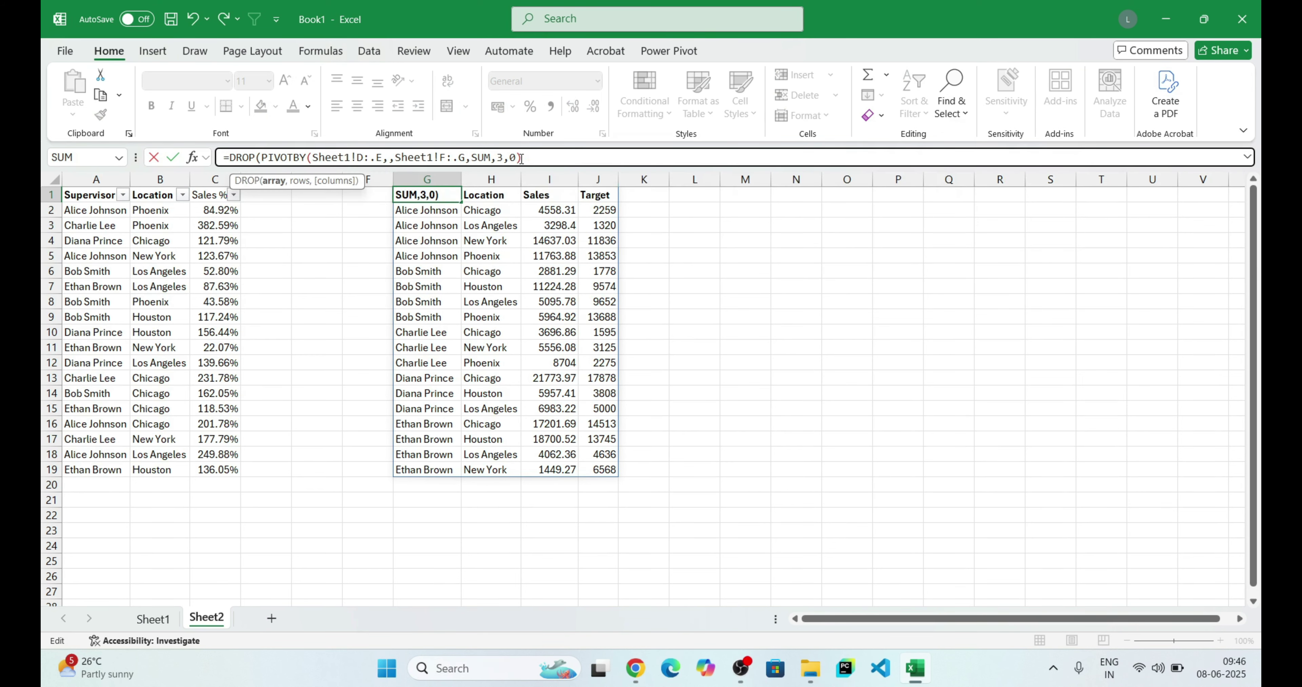
{"action": "left_click_drag", "start_coordinate": [259, 156], "coordinate": [230, 157]}
{"action": "key", "text": "BackSpace"}
{"action": "key", "text": "Return"}
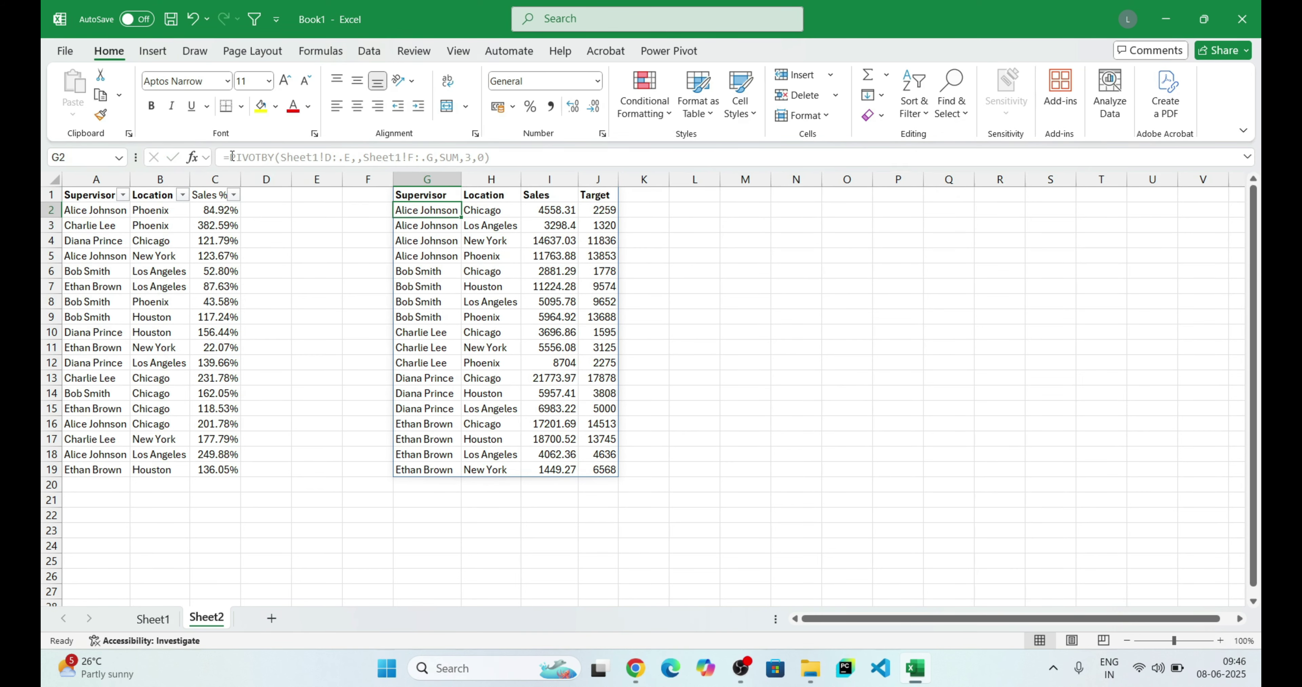
{"action": "left_click", "coordinate": [427, 349]}
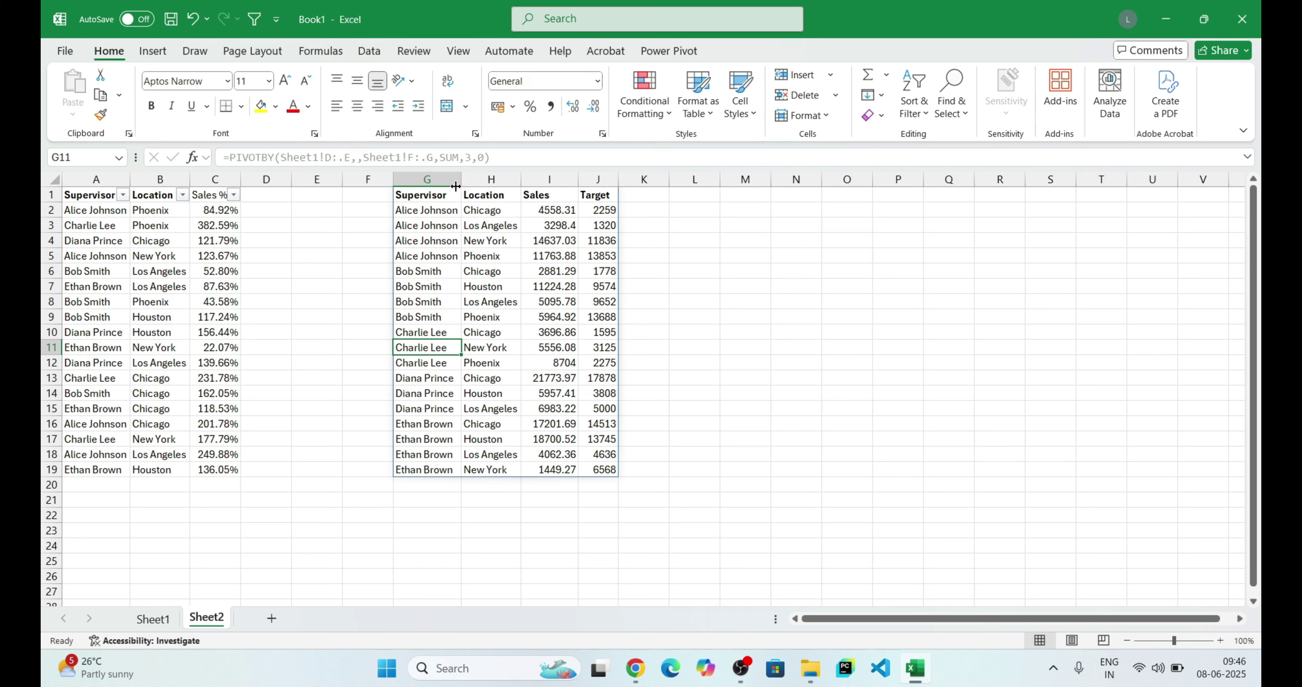
{"action": "left_click", "coordinate": [443, 198]}
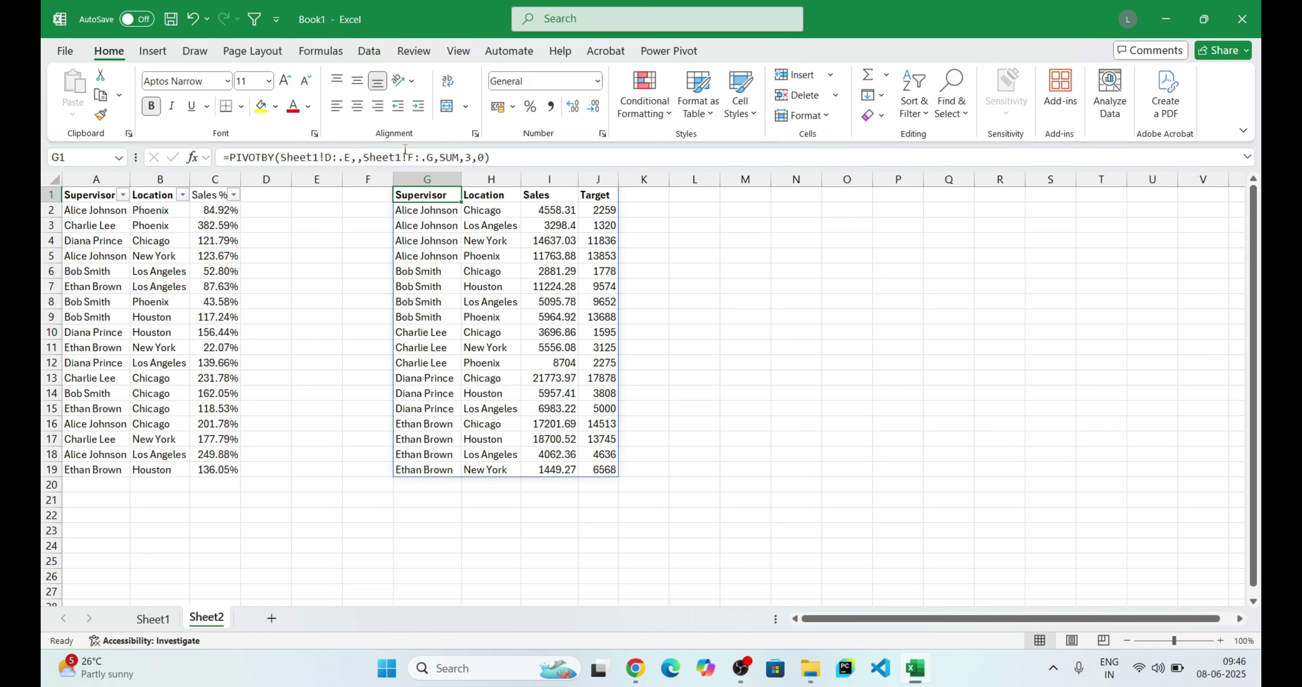
{"action": "left_click", "coordinate": [484, 154]}
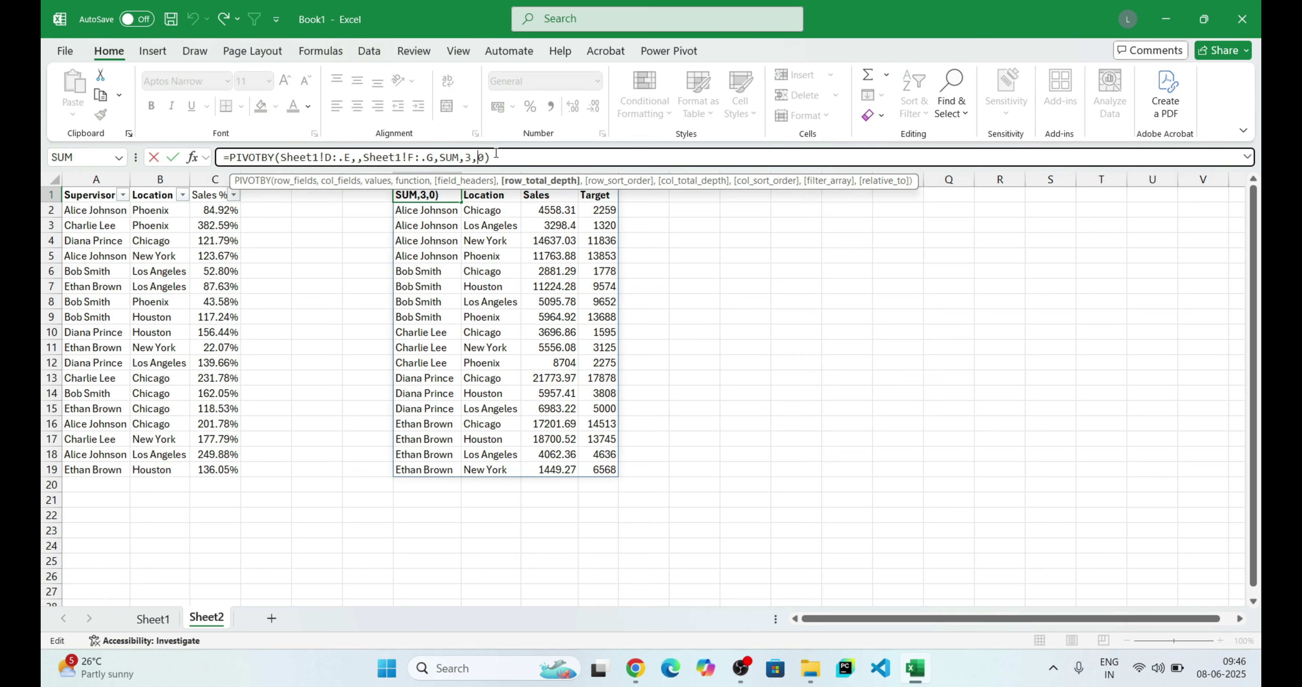
{"action": "key", "text": "Escape"}
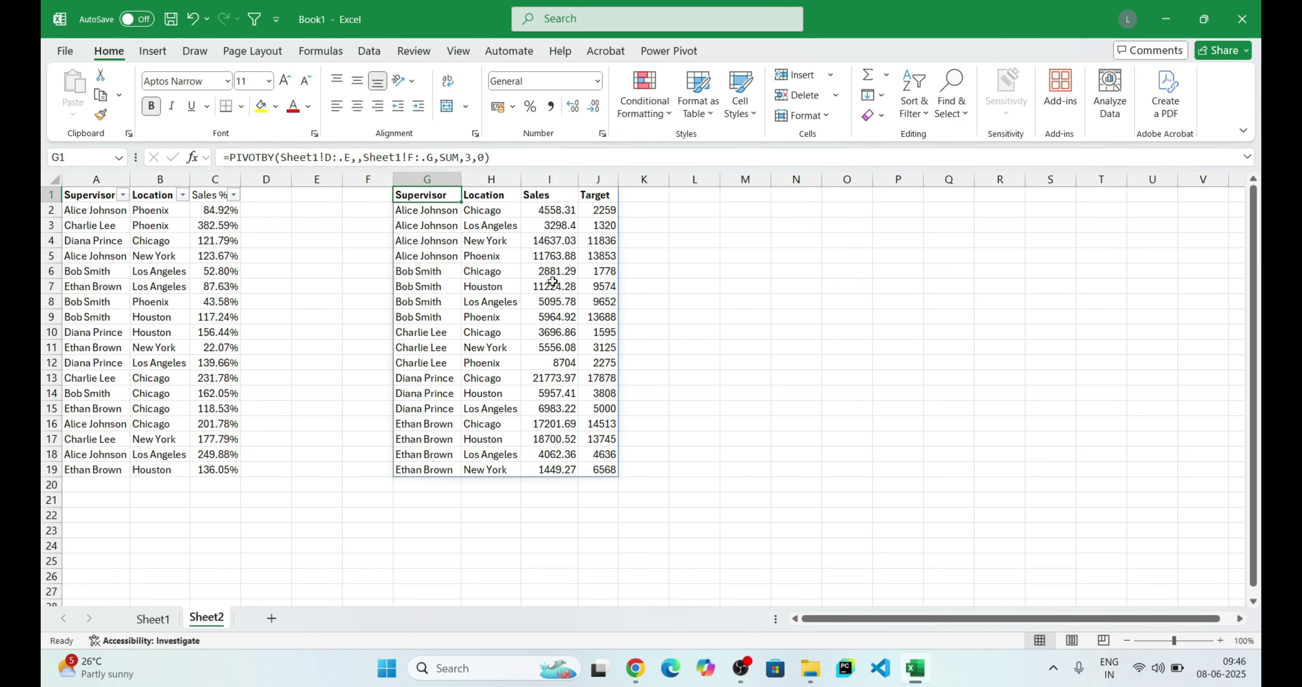
{"action": "left_click", "coordinate": [448, 345]}
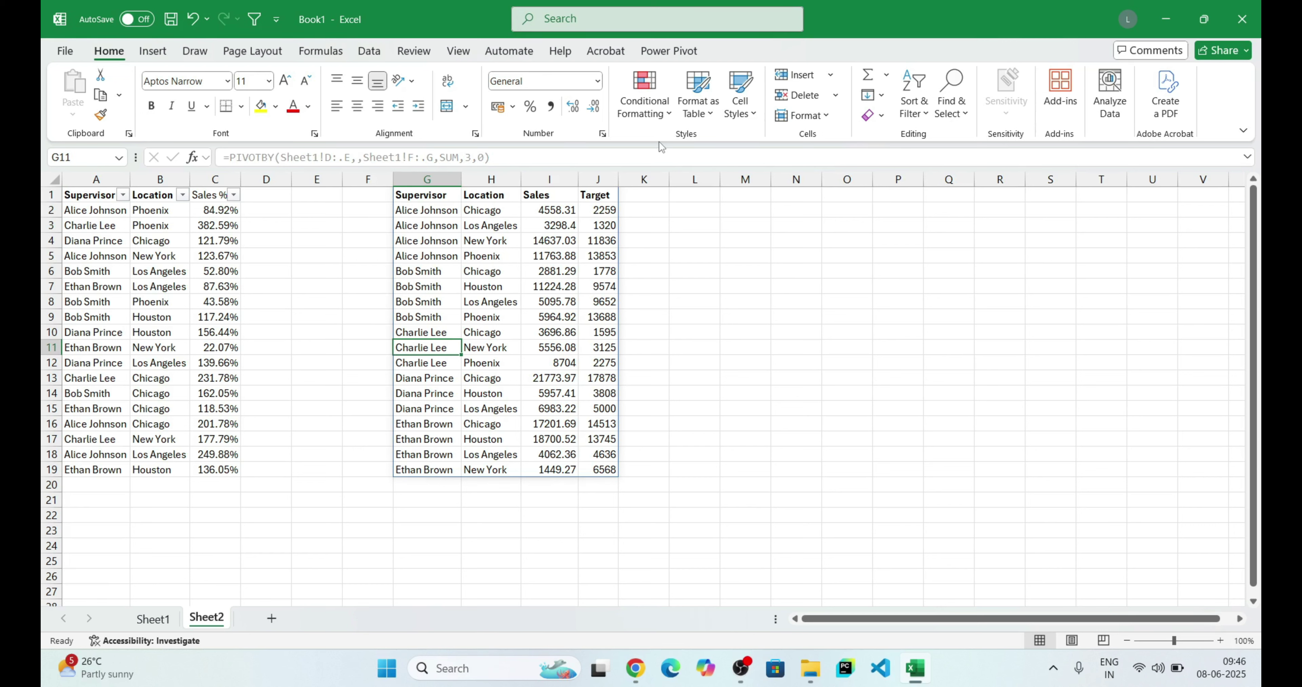
{"action": "left_click", "coordinate": [633, 193]}
{"action": "left_click", "coordinate": [596, 285]}
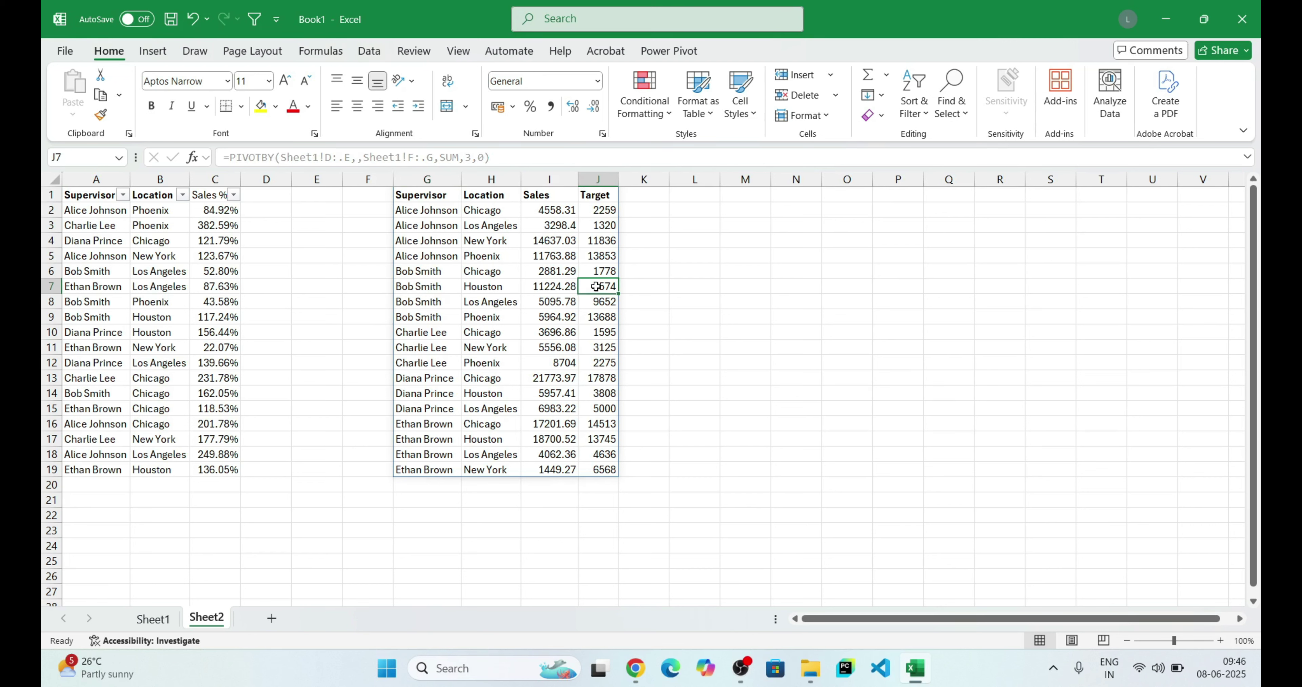
Wrap the PIVOTBY formula in G1 in a LET function and assign the PIVOTBY result to the name main
{"action": "left_click", "coordinate": [456, 196]}
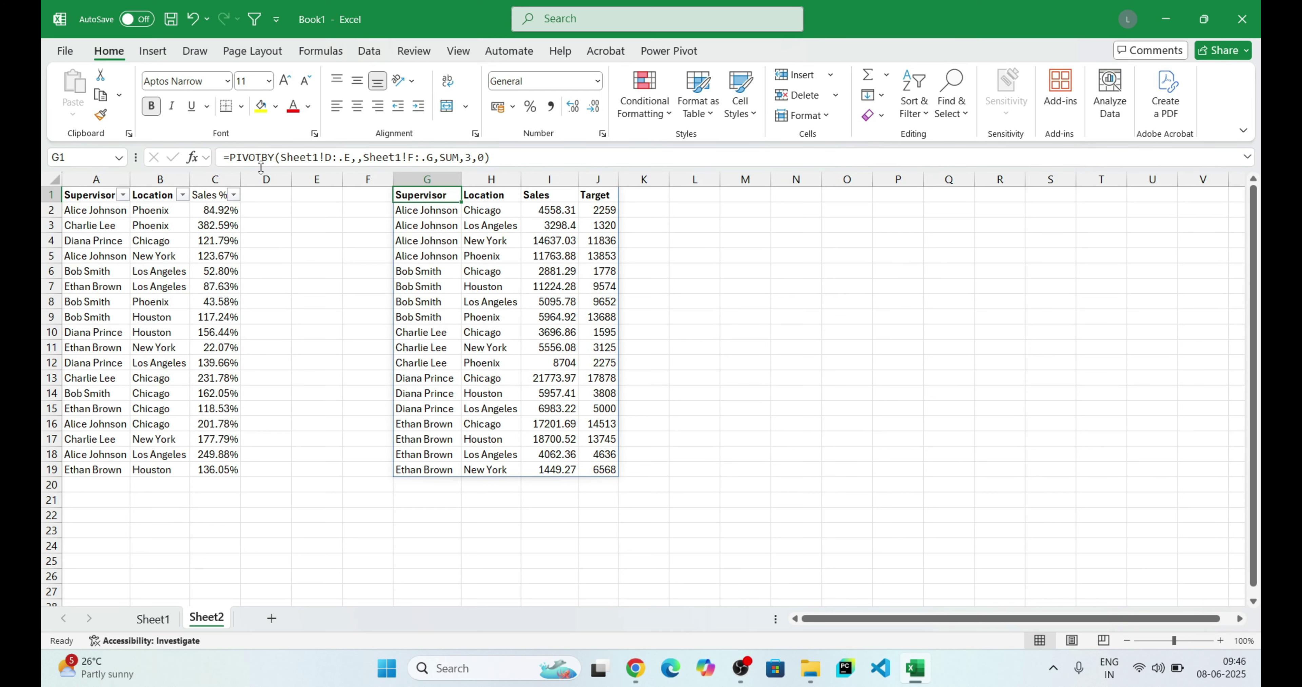
{"action": "left_click", "coordinate": [232, 157]}
{"action": "key", "text": "Caps_Lock"}
{"action": "type", "text": "let"}
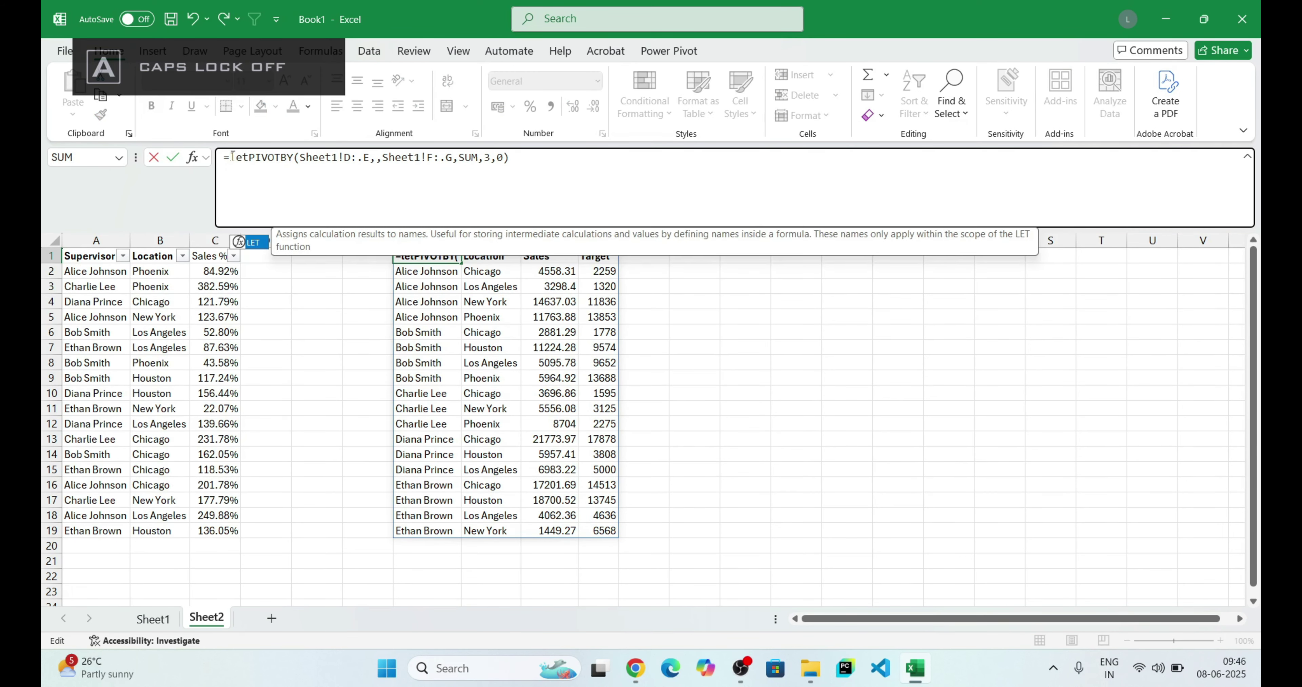
{"action": "key", "text": "Tab"}
{"action": "key", "text": "alt+Return"}
{"action": "key", "text": "Caps_Lock"}
{"action": "key", "text": "Caps_Lock"}
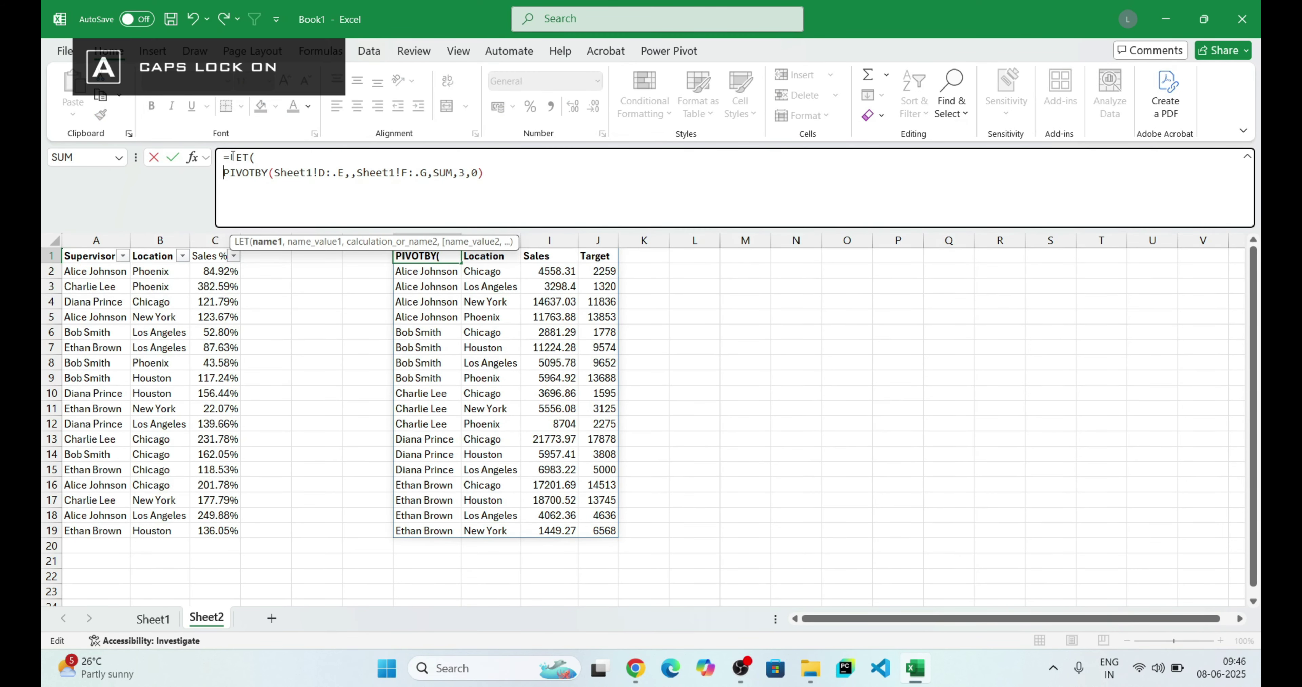
{"action": "type", "text": "main,"}
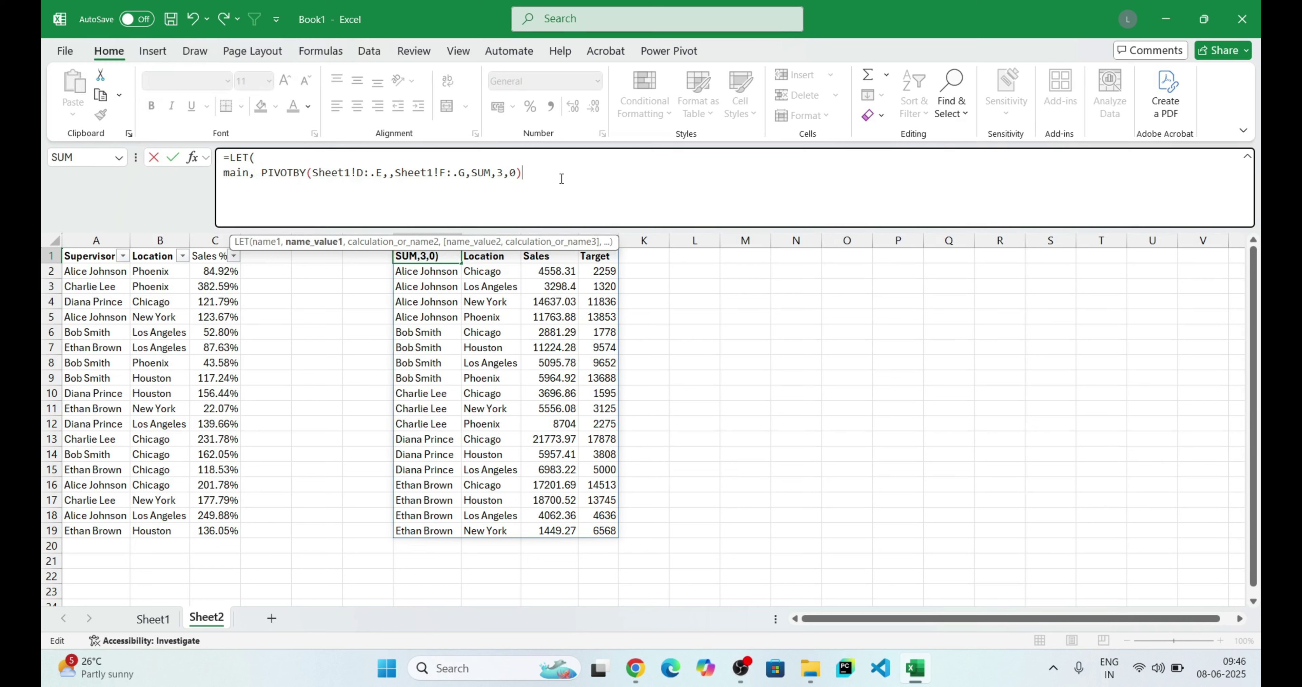
Define the LET name sales on its own line as CHOOSECOLS(main, 3)
{"action": "key", "text": "alt+Return"}
{"action": "type", "text": "sales,"}
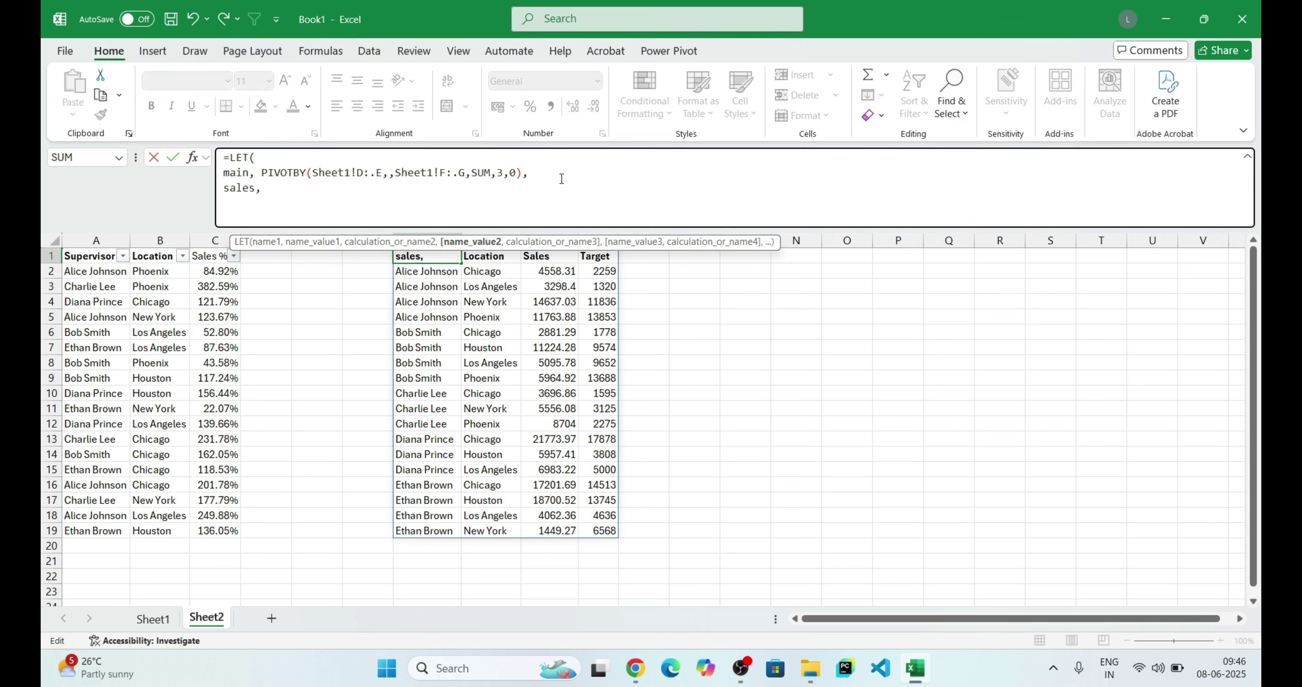
{"action": "type", "text": " choos"}
{"action": "key", "text": "Tab"}
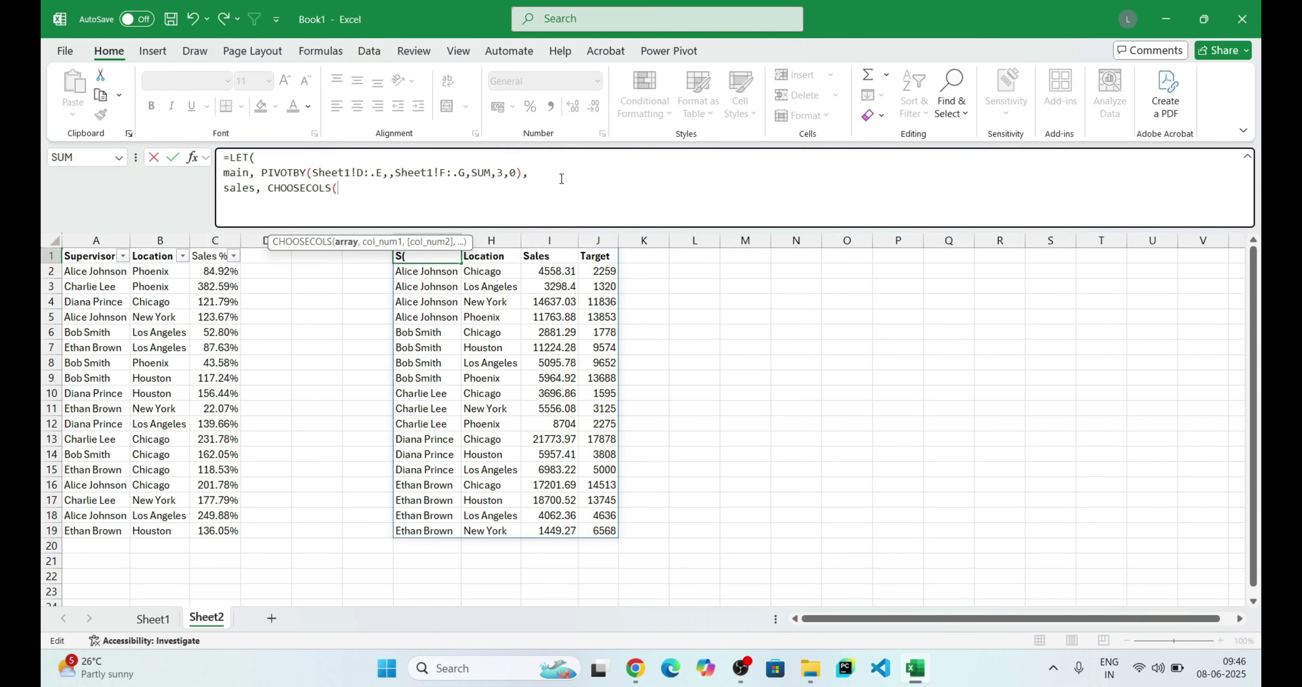
{"action": "type", "text": "main, 3),"}
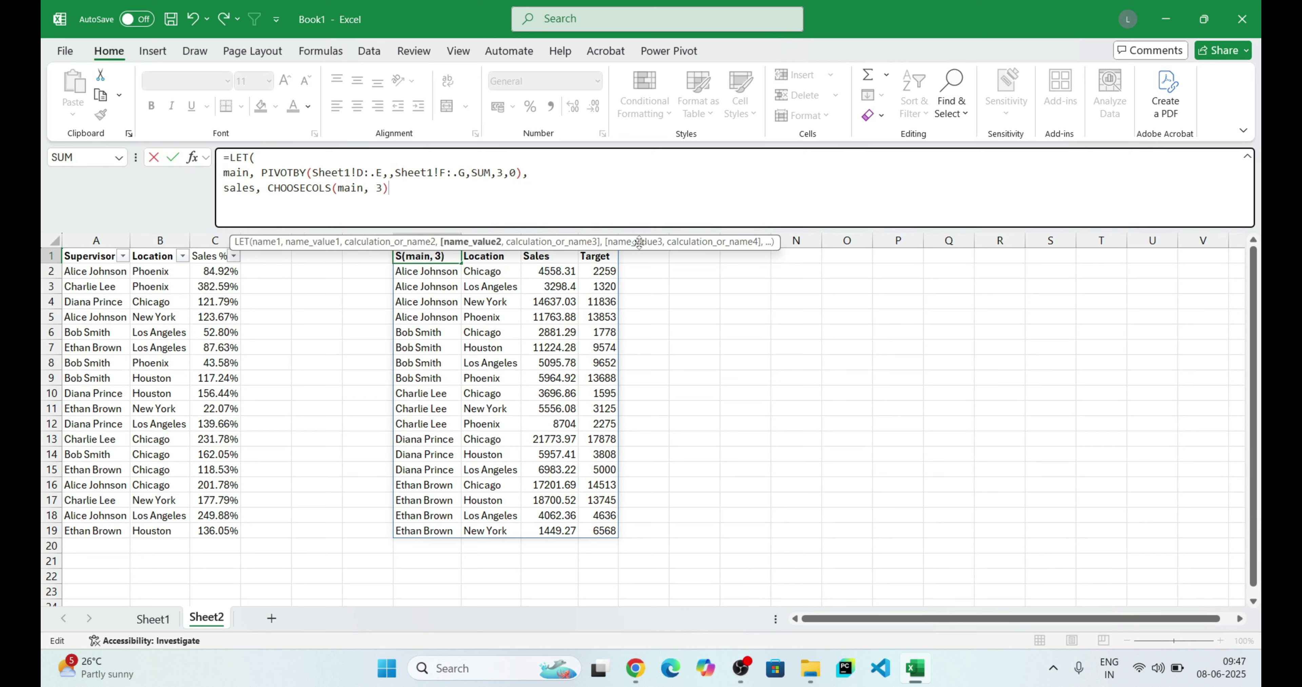
Define the LET name target on its own line as CHOOSECOLS(main, 4)
{"action": "key", "text": "alt+Return"}
{"action": "type", "text": "target, choos"}
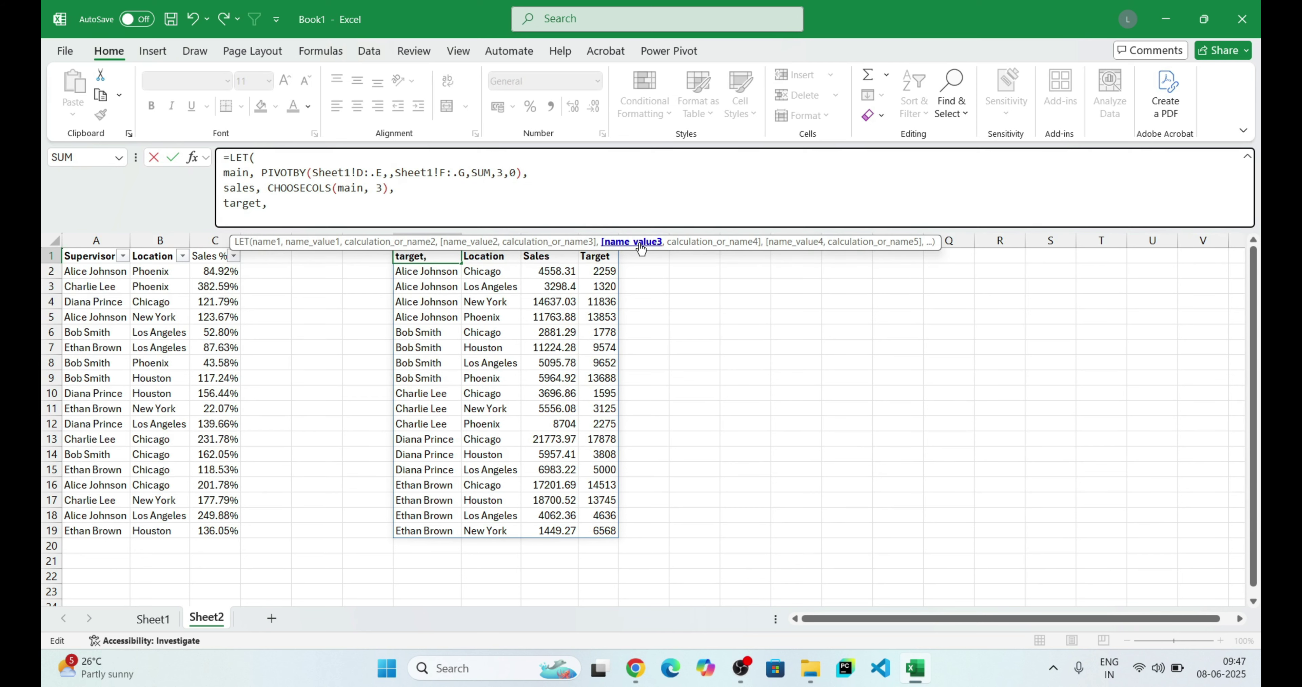
{"action": "key", "text": "Tab"}
{"action": "type", "text": "ma"}
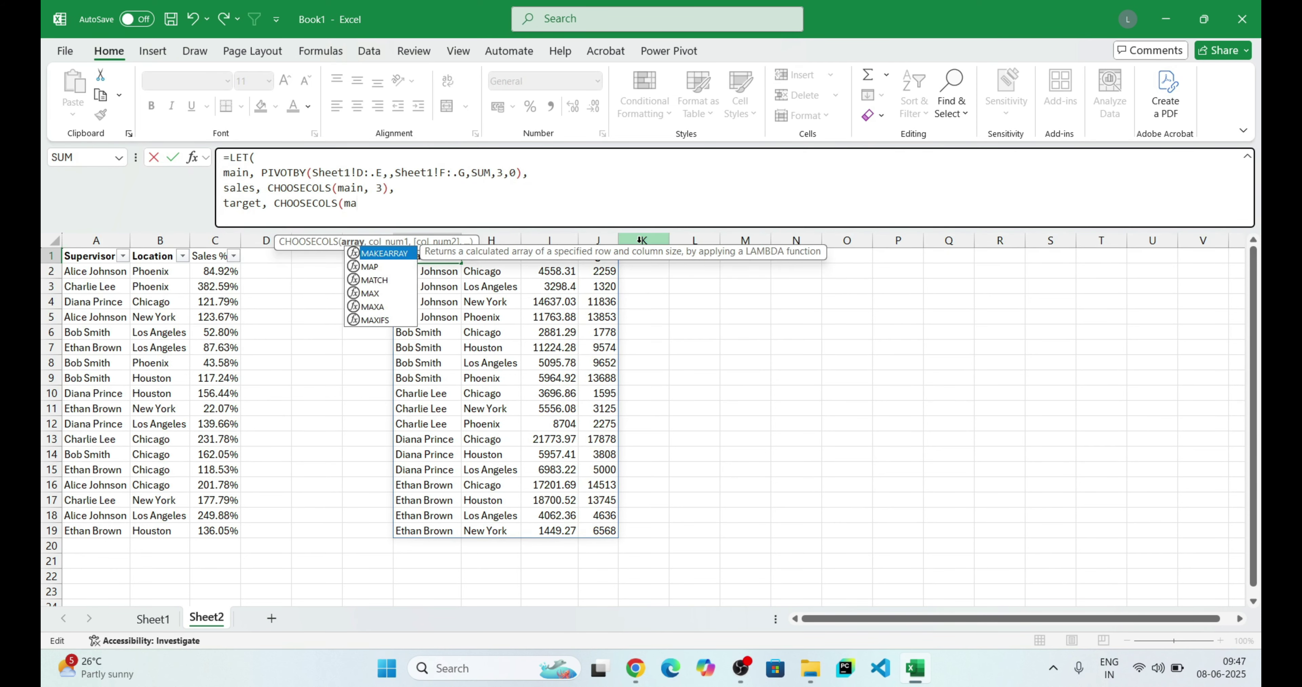
{"action": "type", "text": "in, 4),"}
{"action": "key", "text": "Return"}
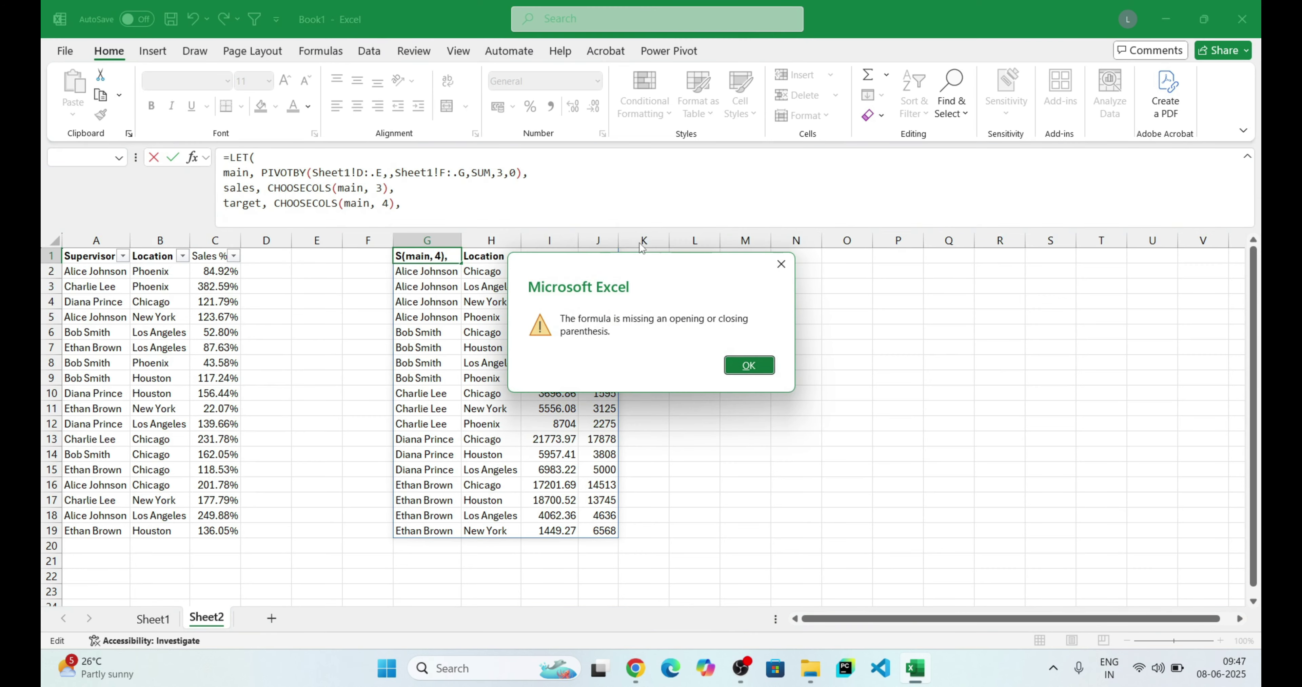
{"action": "key", "text": "Return"}
{"action": "key", "text": "Right"}
{"action": "key", "text": "alt+Return"}
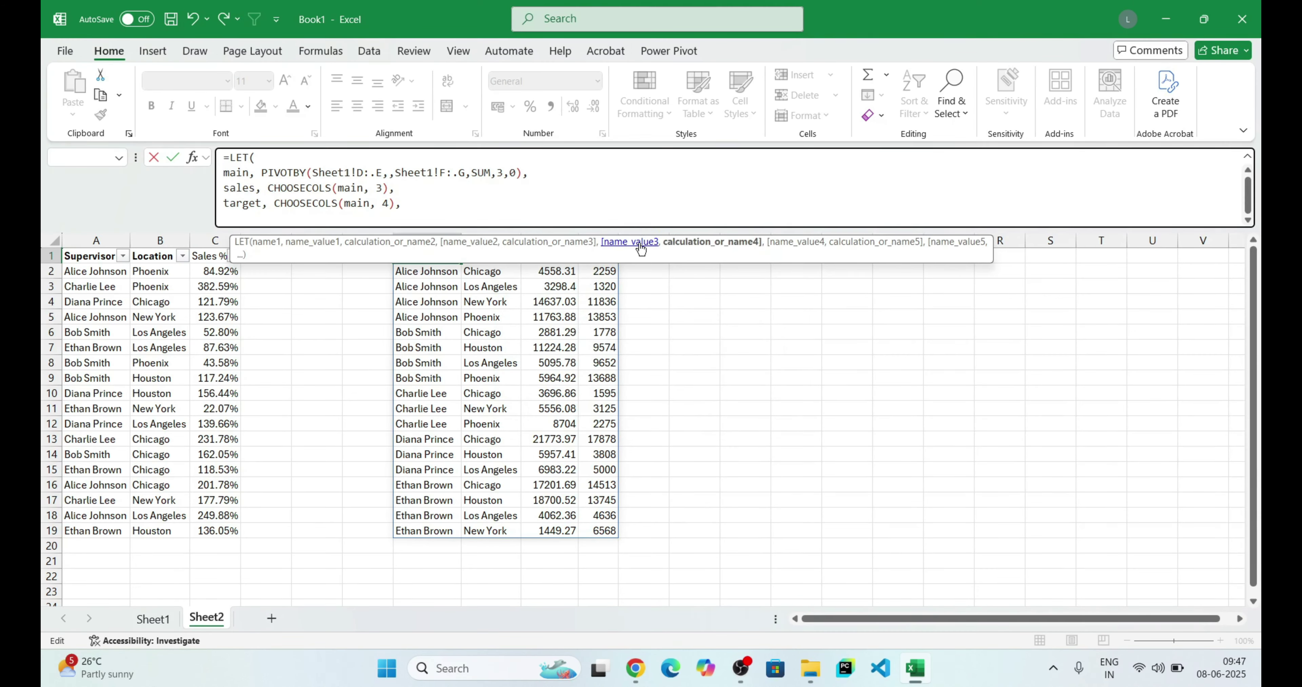
Define the LET name salesPercent as sales/target
{"action": "type", "text": "salesPe"}
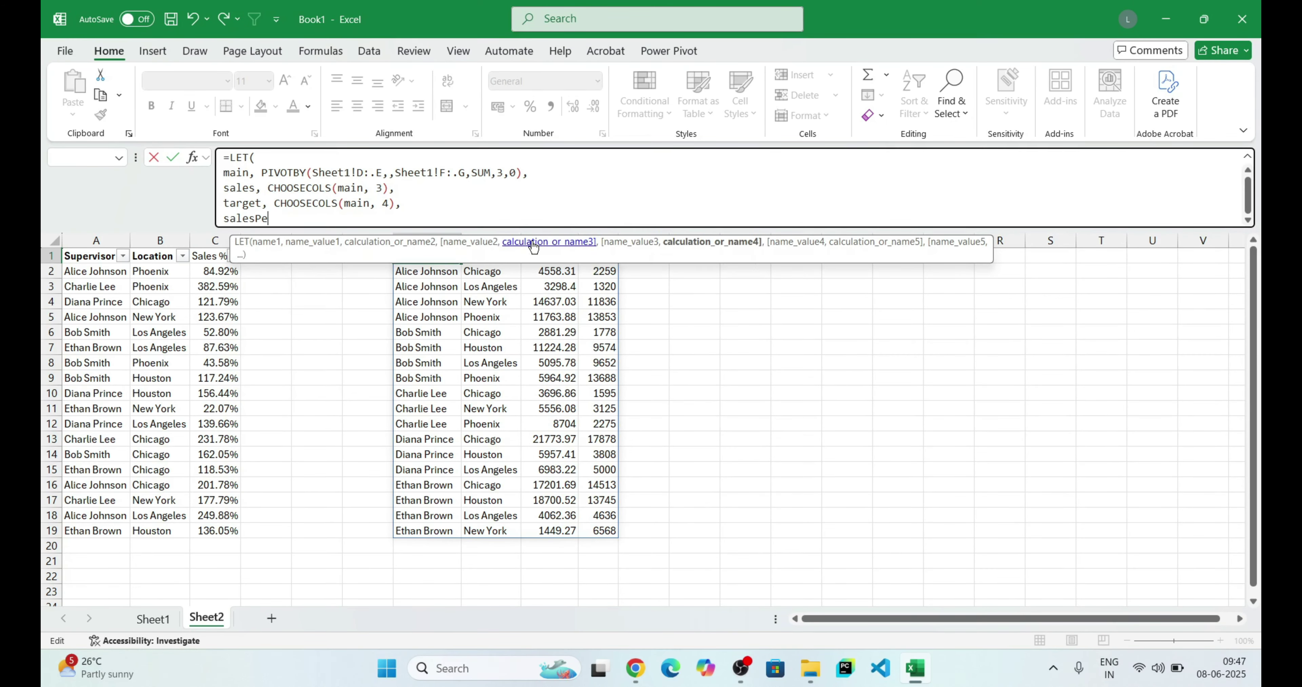
{"action": "type", "text": "rcent, sales/"}
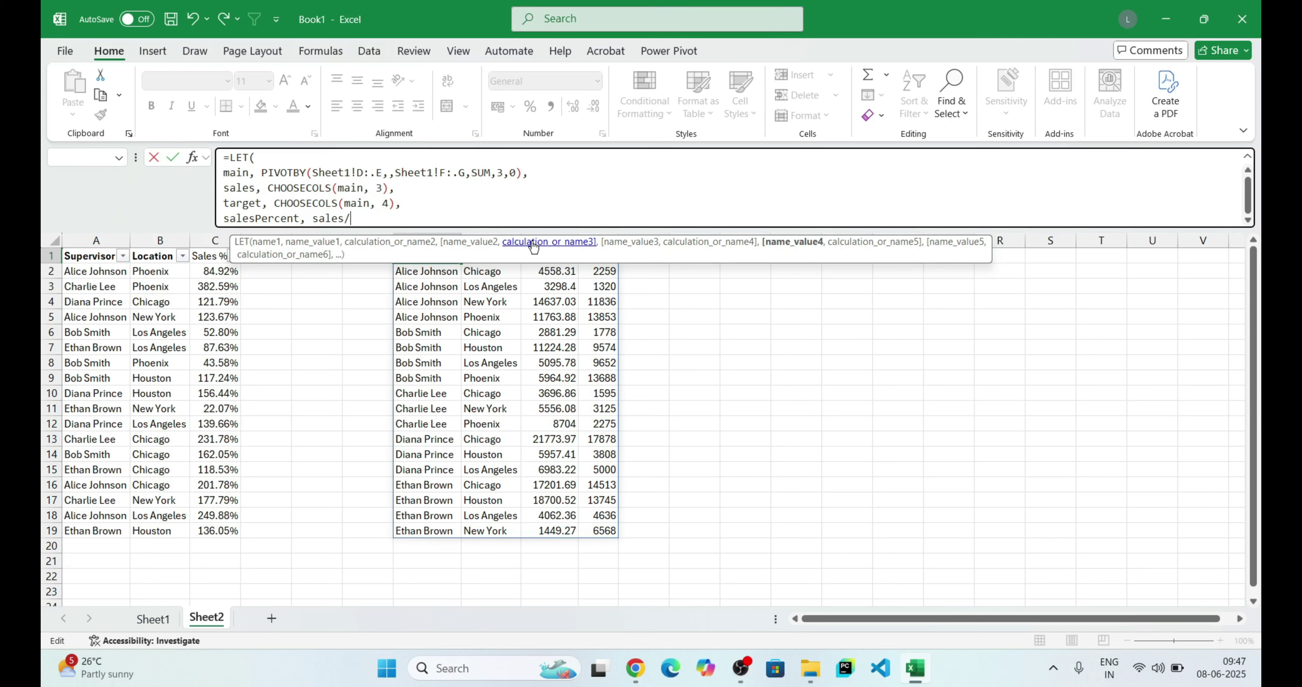
{"action": "type", "text": "target)"}
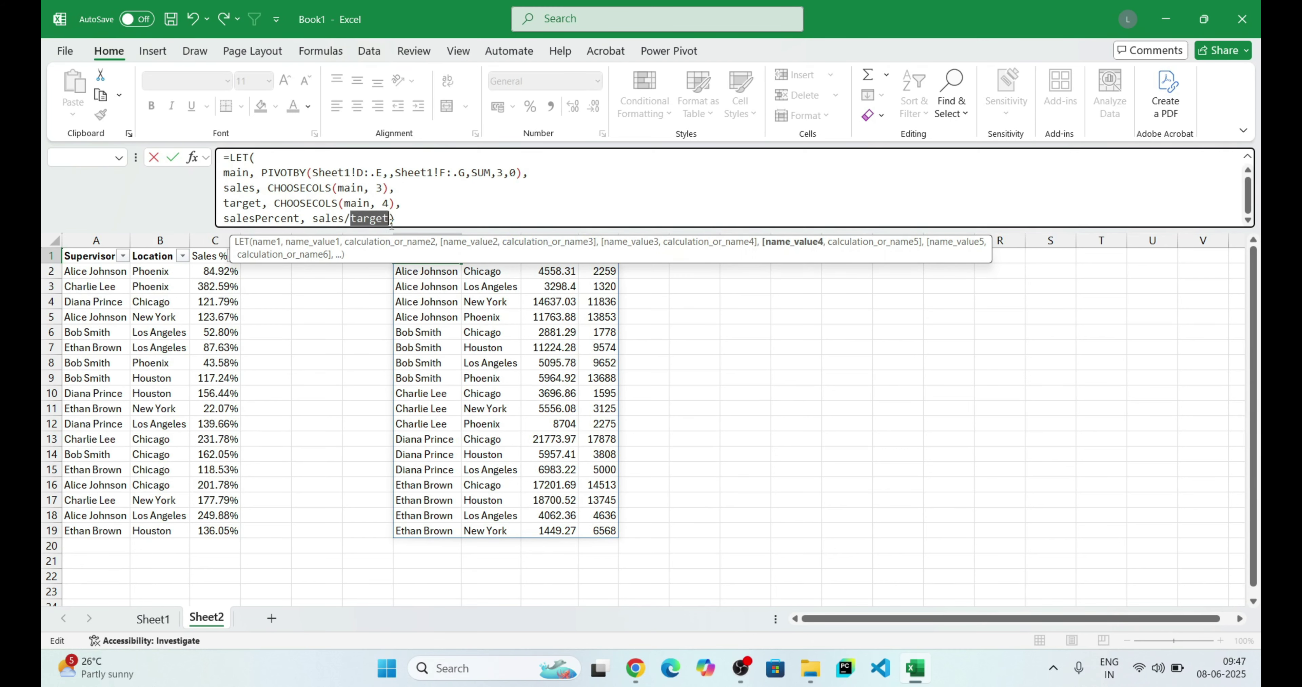
{"action": "type", "text": ","}
Return HSTACK(main, salesPercent) as the final LET calculation, close the function and enter the formula
{"action": "key", "text": "alt+Return"}
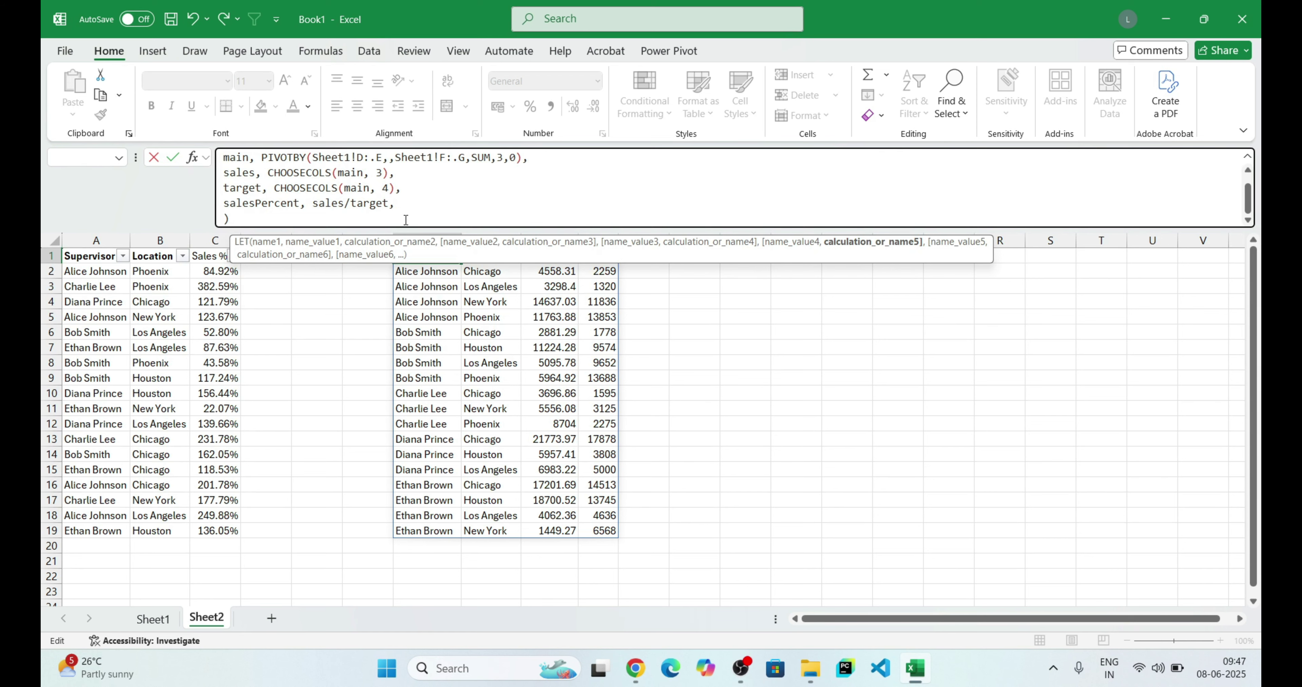
{"action": "type", "text": "hs"}
{"action": "type", "text": "ain, salesPerce"}
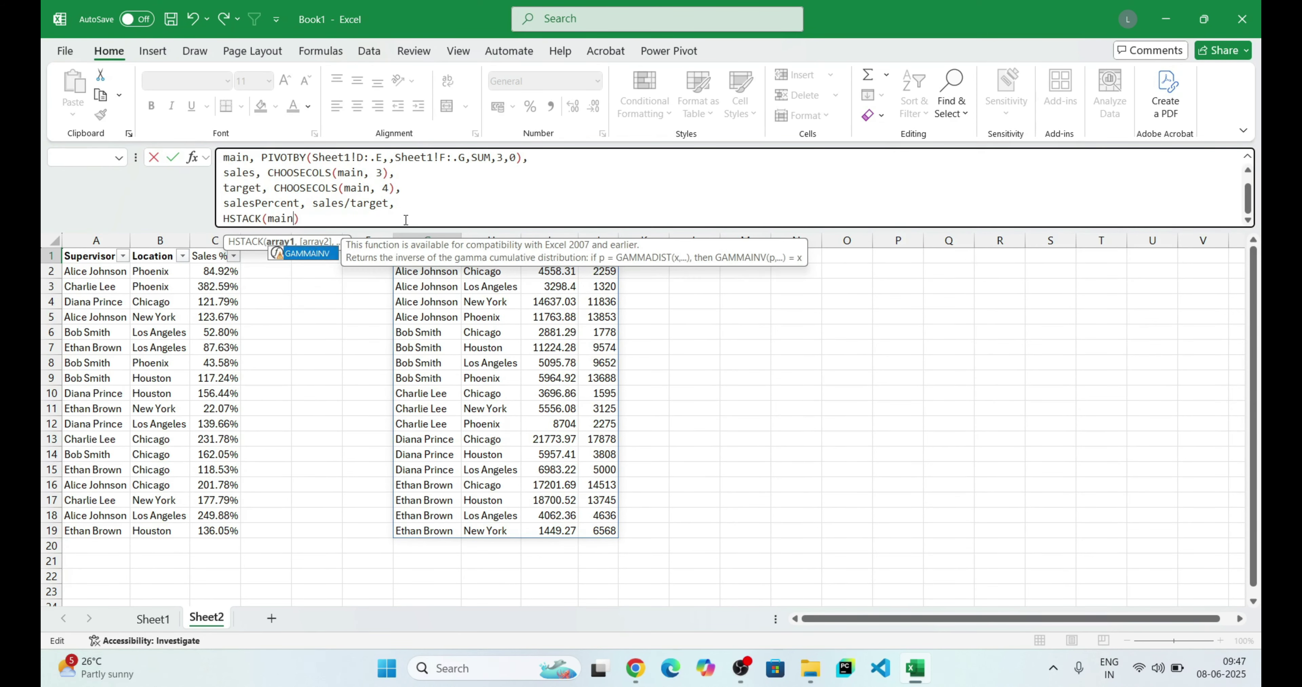
{"action": "type", "text": "nt)"}
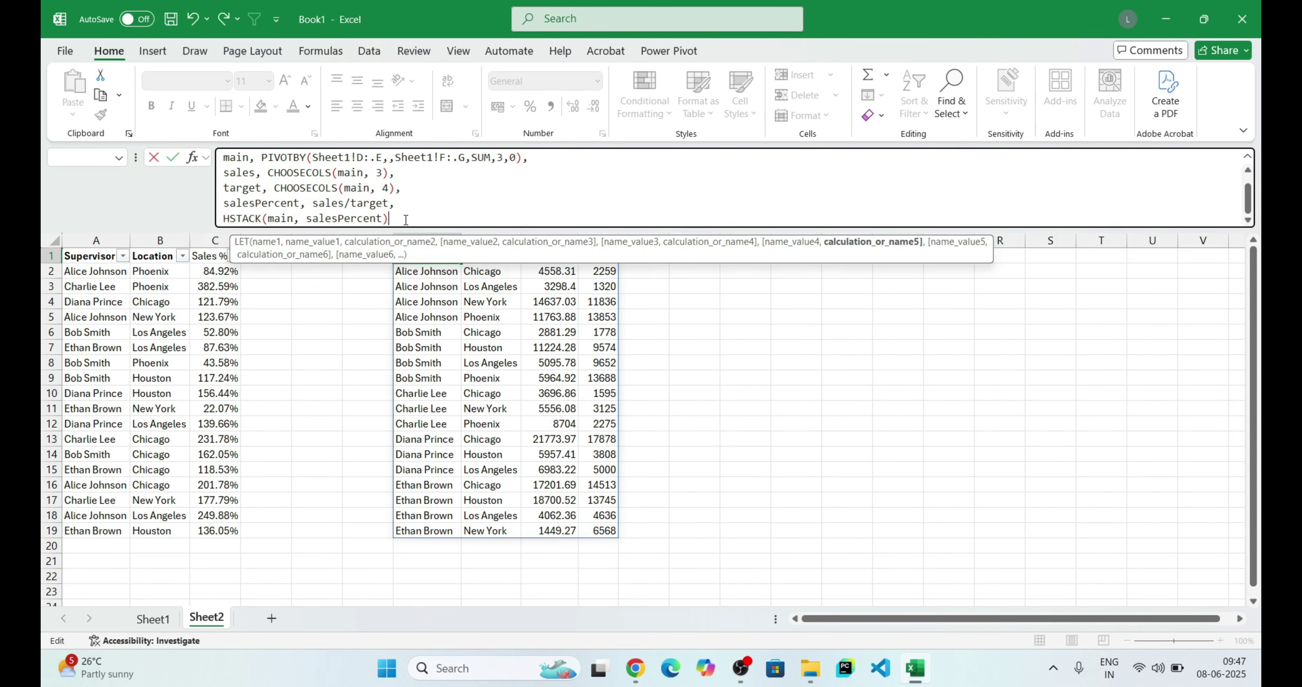
{"action": "key", "text": "alt+Return"}
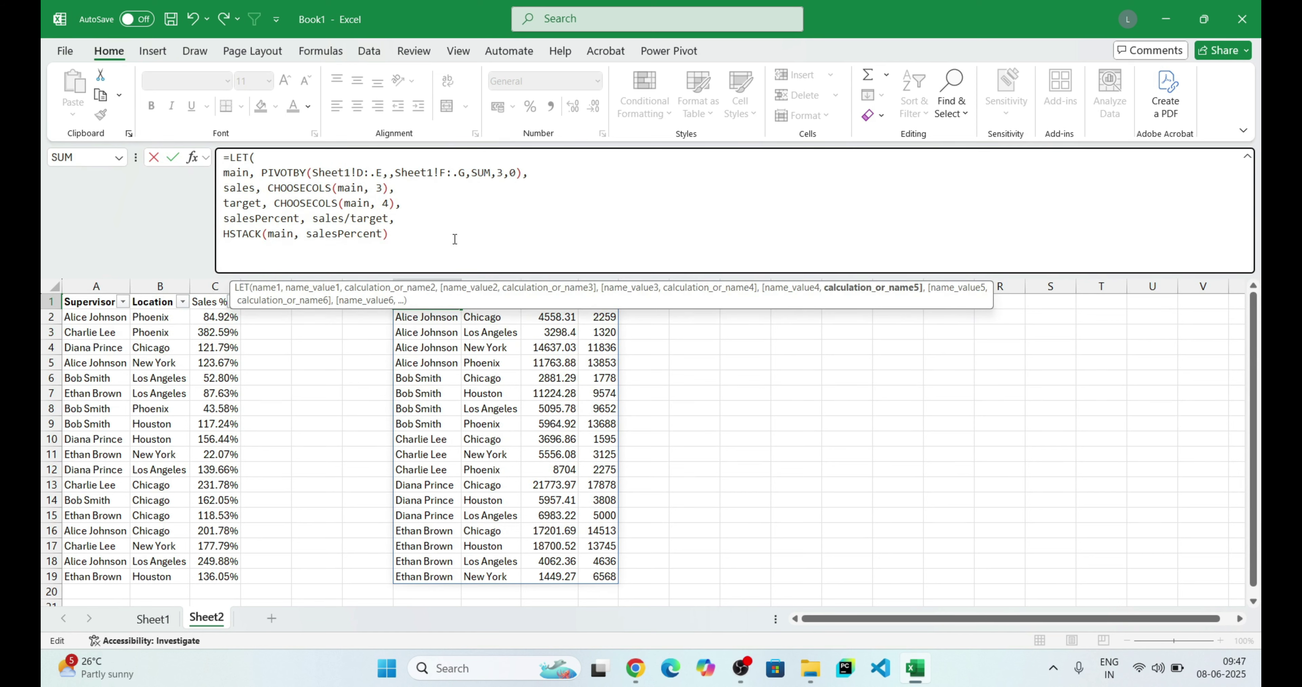
{"action": "type", "text": ")"}
{"action": "key", "text": "Return"}
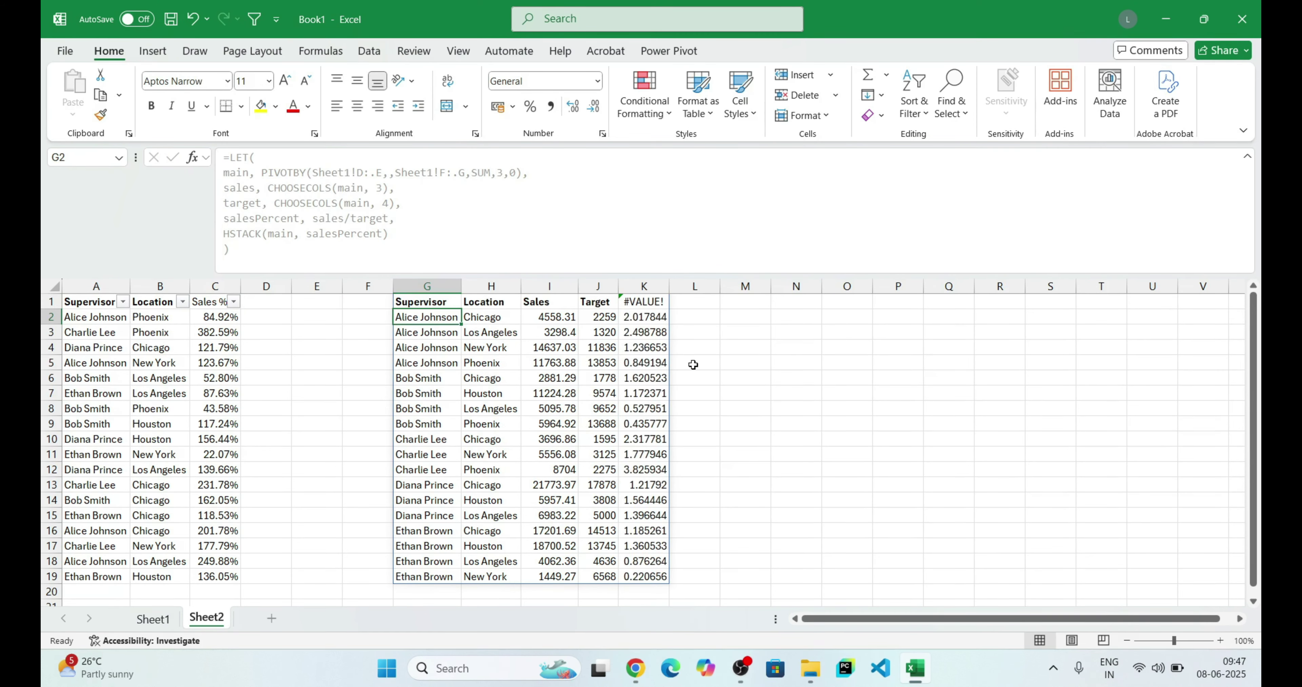
Format column K as a percentage with two decimal places
{"action": "left_click", "coordinate": [648, 284]}
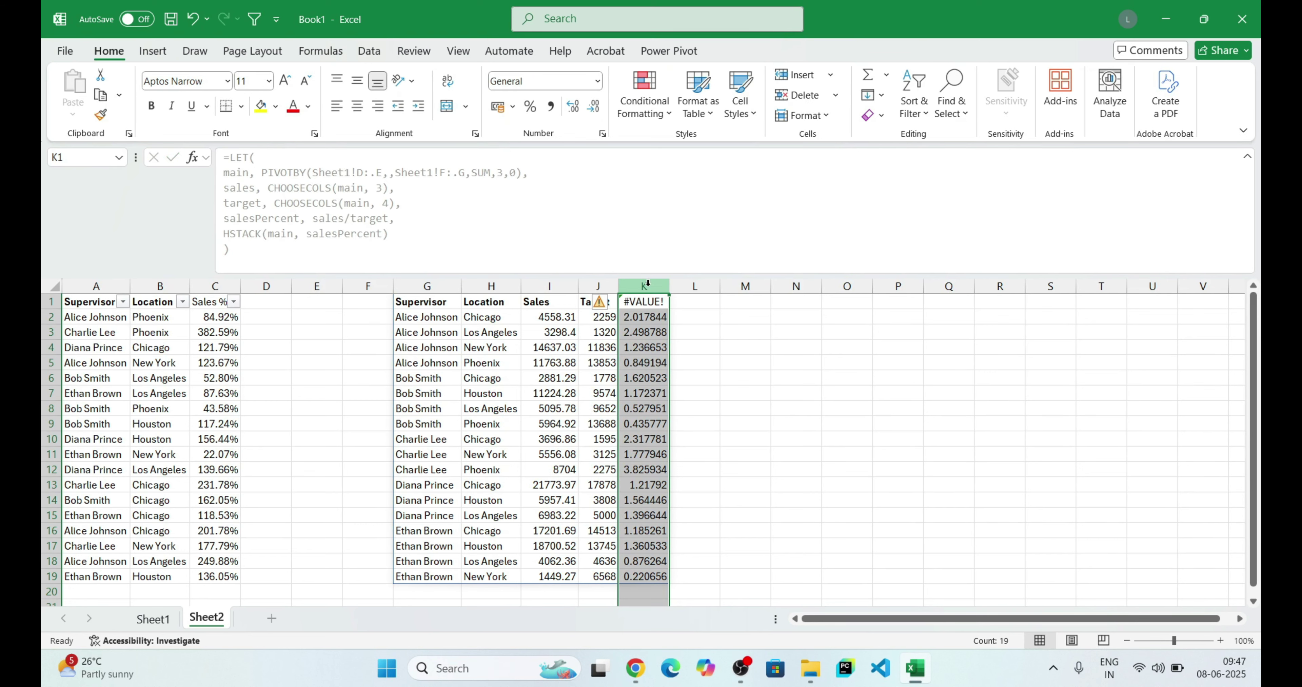
{"action": "key", "text": "ctrl+shift+5"}
{"action": "key", "text": "alt+h"}
{"action": "key", "text": "0"}
{"action": "key", "text": "alt+h"}
{"action": "key", "text": "0"}
Compare the percentages in columns C and K for matching supervisor and location rows, and check header cell K1
{"action": "left_click", "coordinate": [436, 315]}
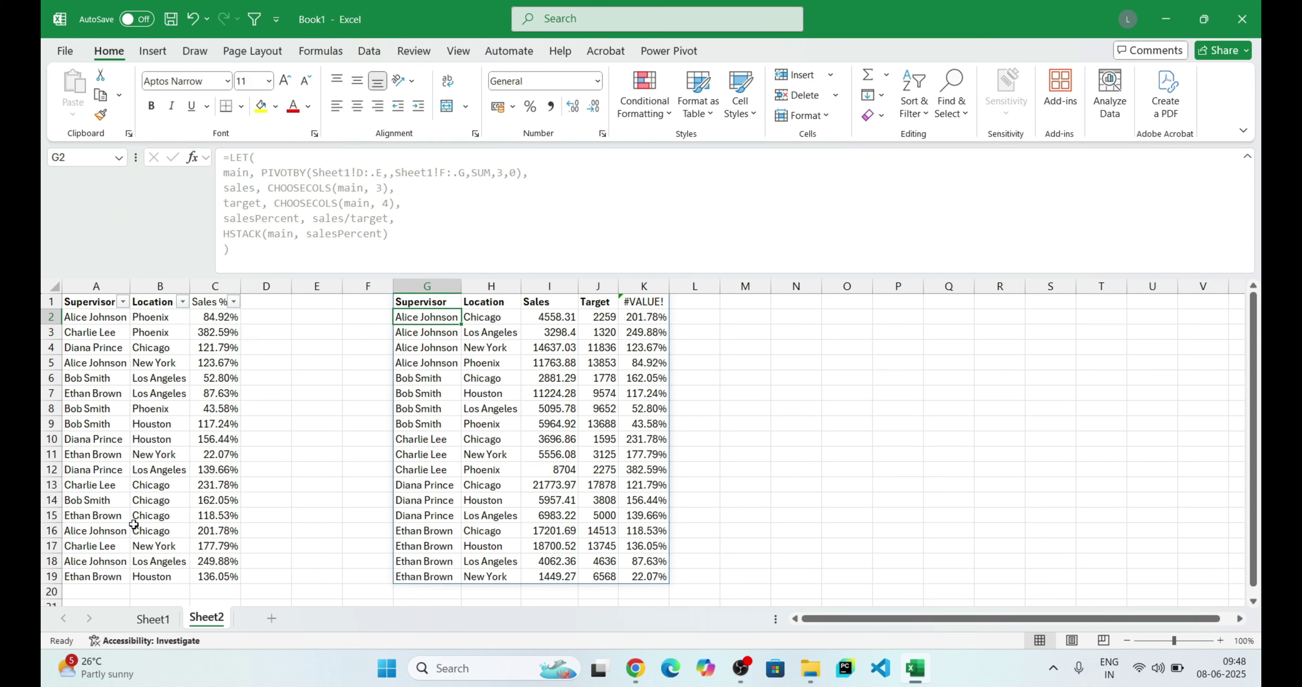
{"action": "left_click_drag", "start_coordinate": [124, 531], "coordinate": [215, 528]}
{"action": "left_click", "coordinate": [653, 315]}
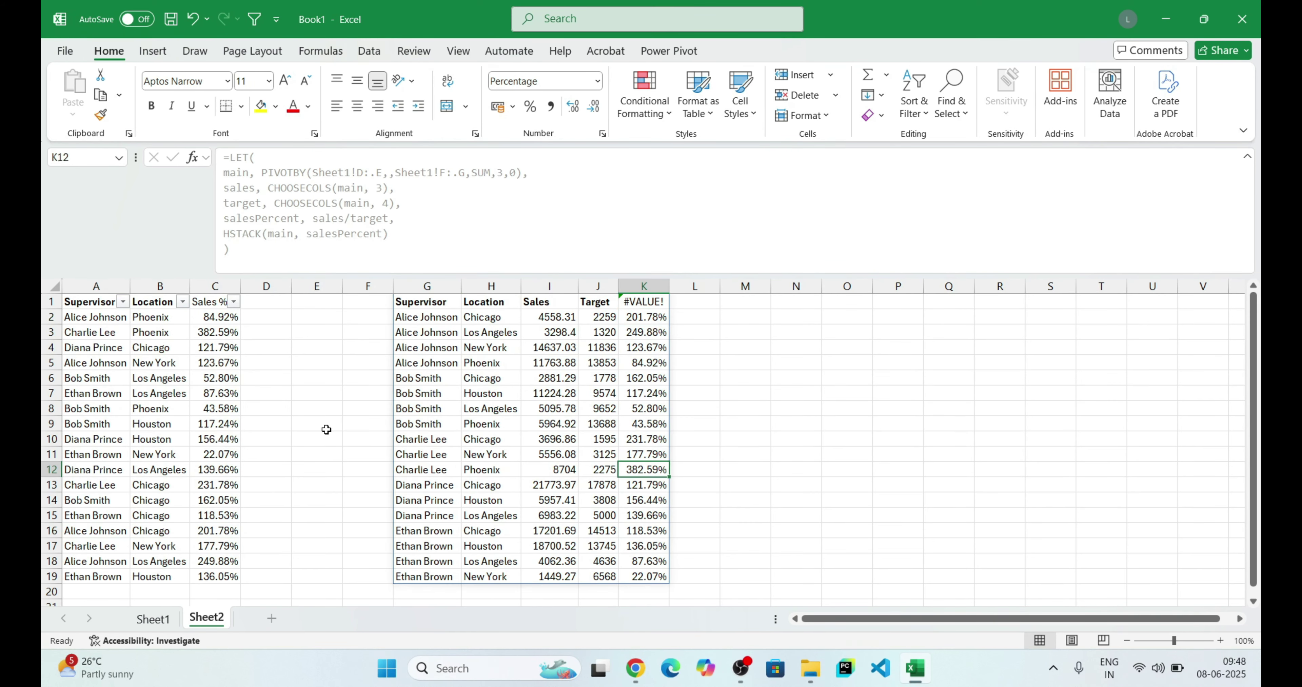
{"action": "left_click_drag", "start_coordinate": [232, 332], "coordinate": [89, 327]}
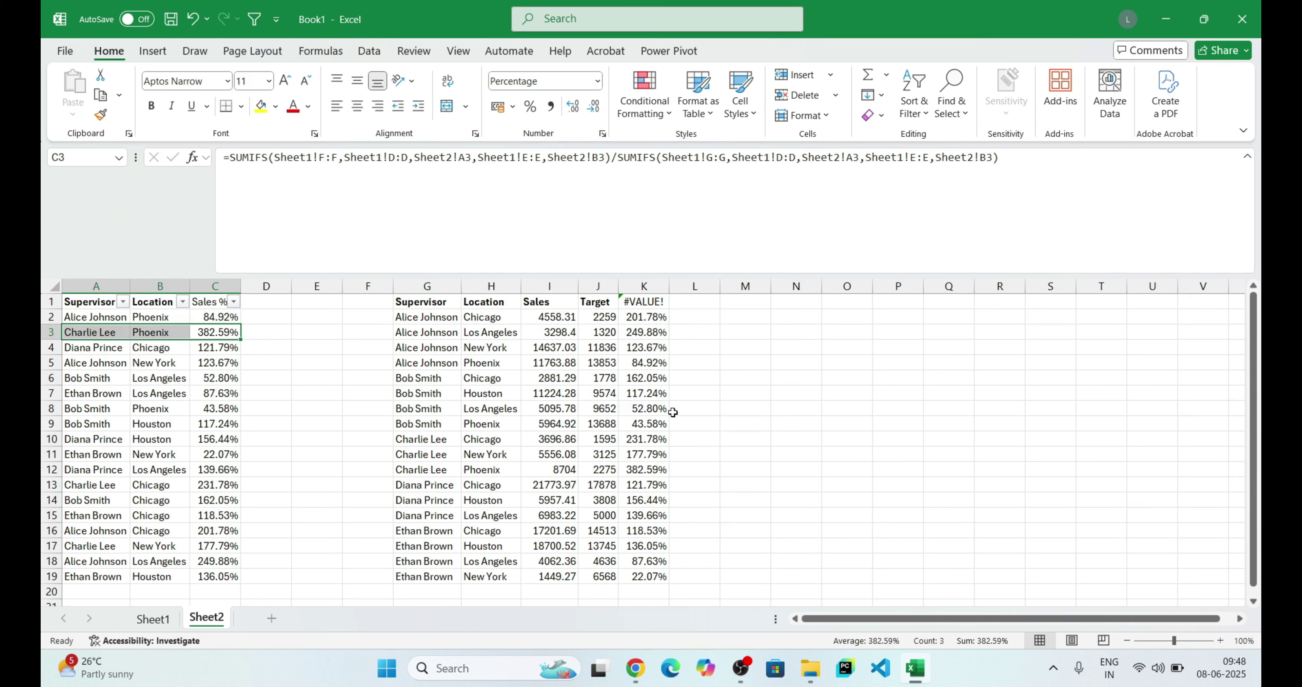
{"action": "left_click_drag", "start_coordinate": [648, 467], "coordinate": [485, 472]}
{"action": "left_click", "coordinate": [429, 304]}
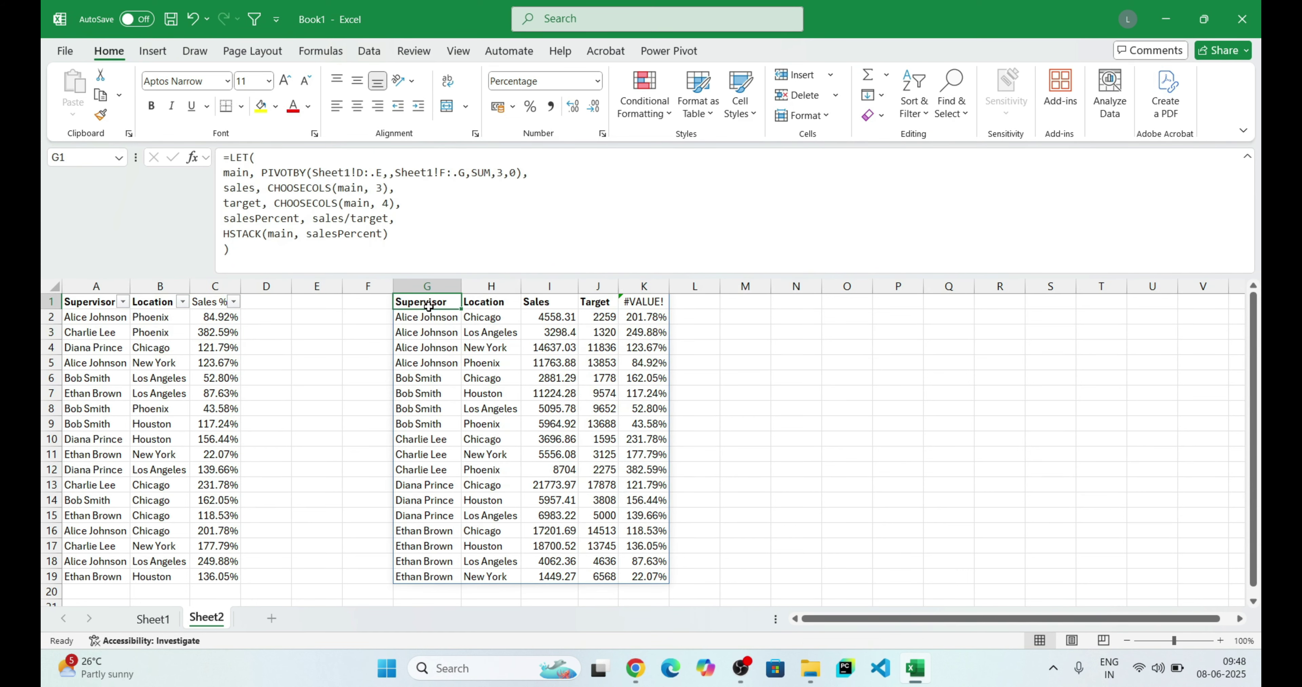
{"action": "left_click", "coordinate": [643, 301]}
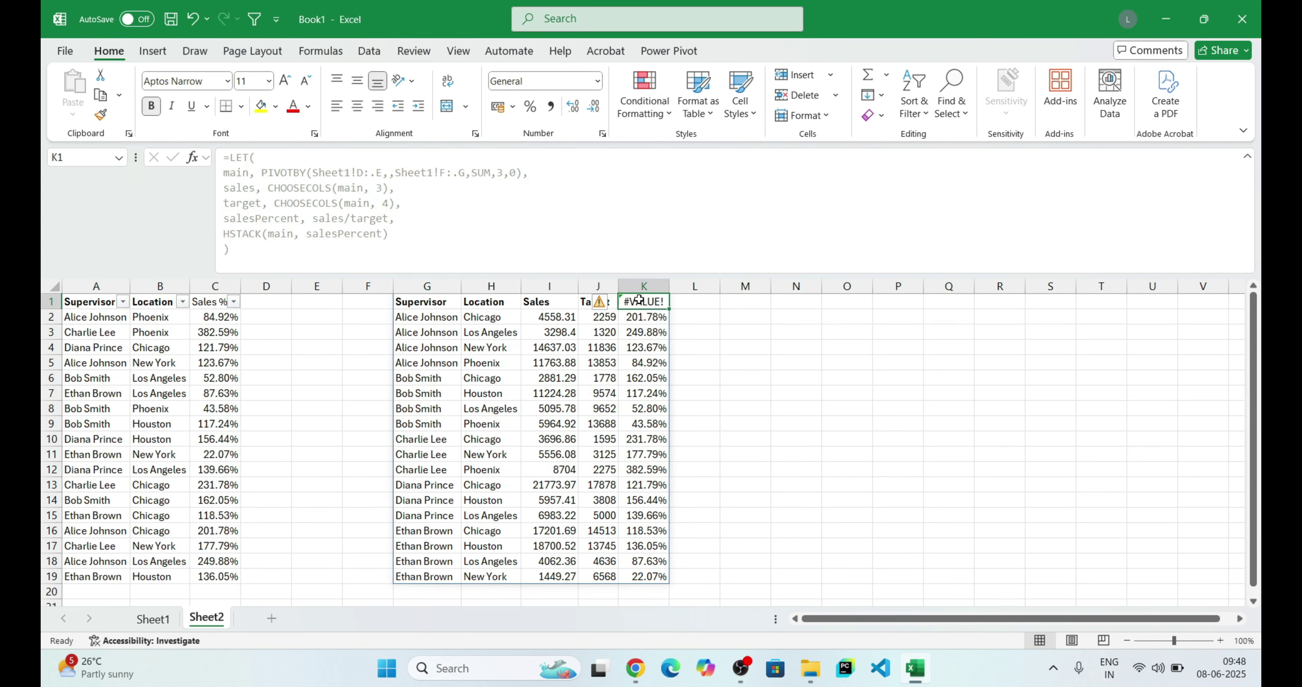
Turn the HSTACK line of the G1 formula into a LET name sort defined as SORT(HSTACK(main, salesPercent),5,-1)
{"action": "left_click", "coordinate": [430, 304]}
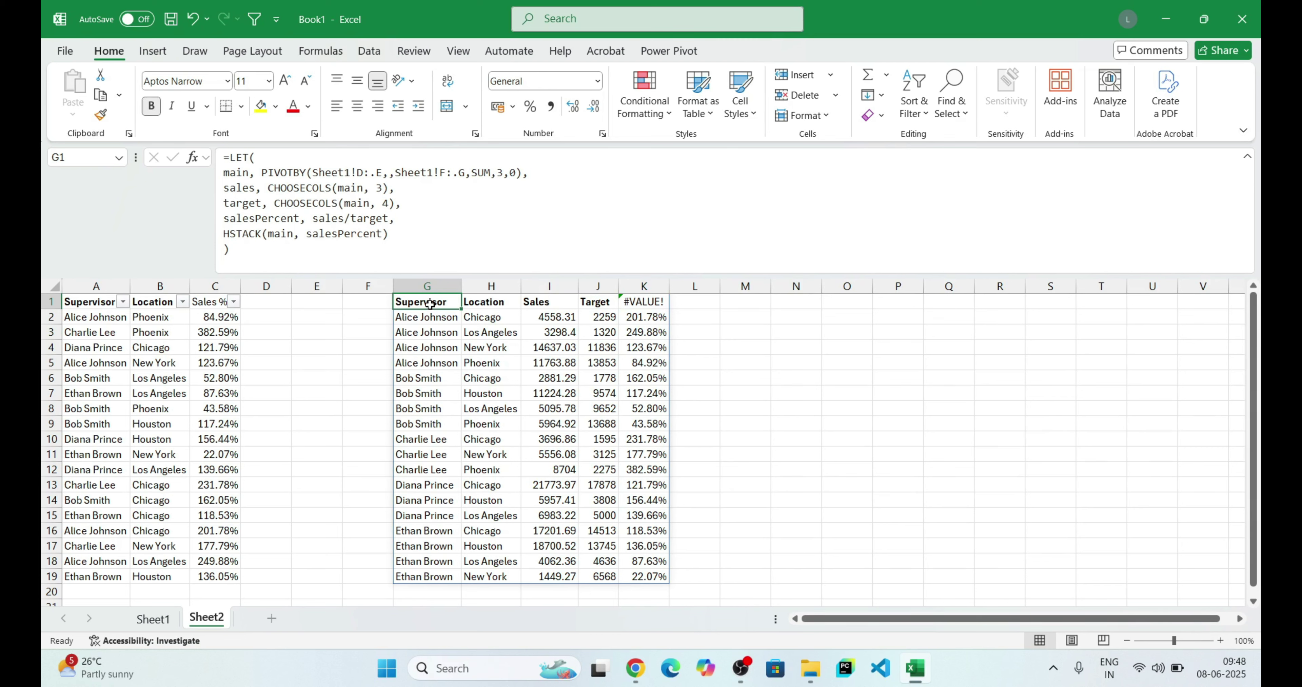
{"action": "left_click", "coordinate": [222, 228]}
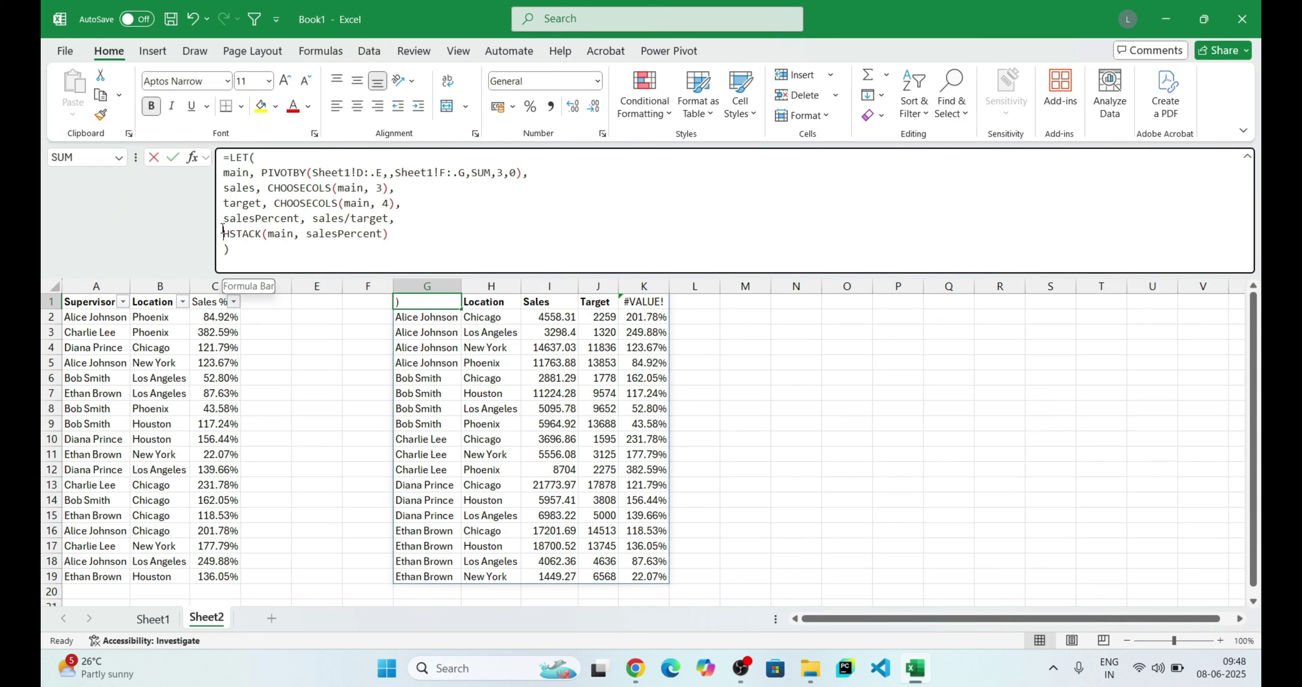
{"action": "type", "text": "sort, sor"}
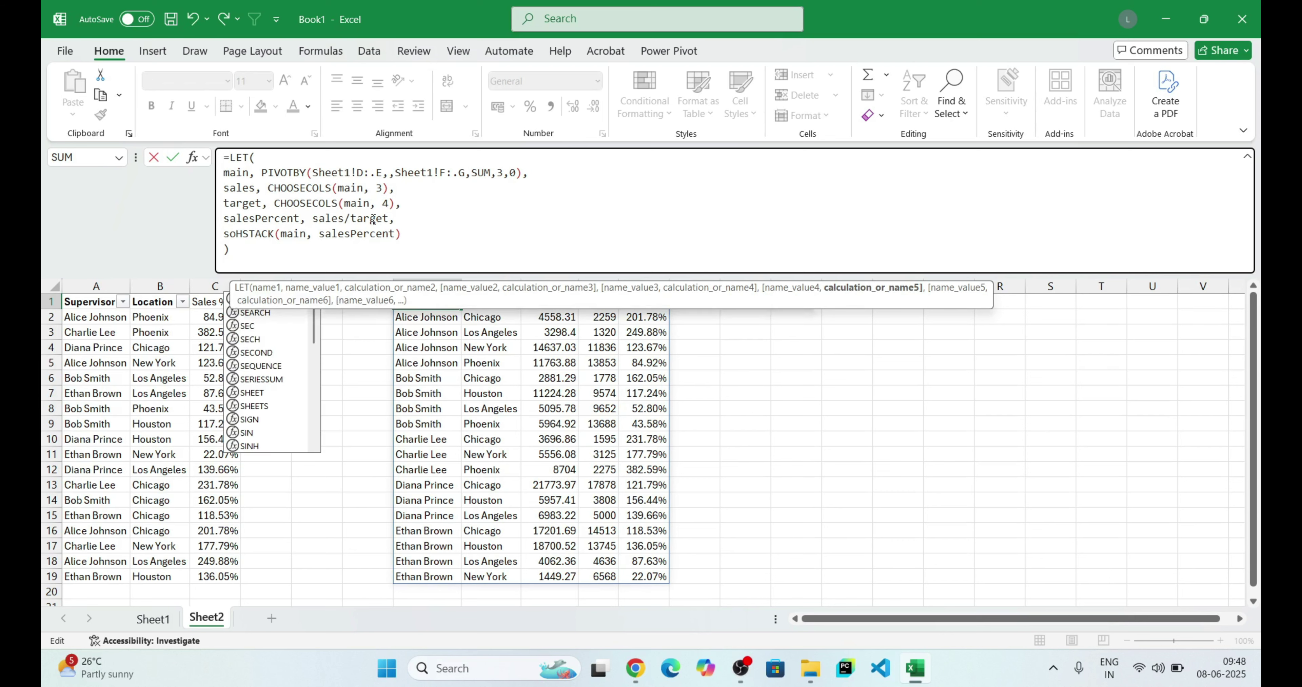
{"action": "key", "text": "Tab"}
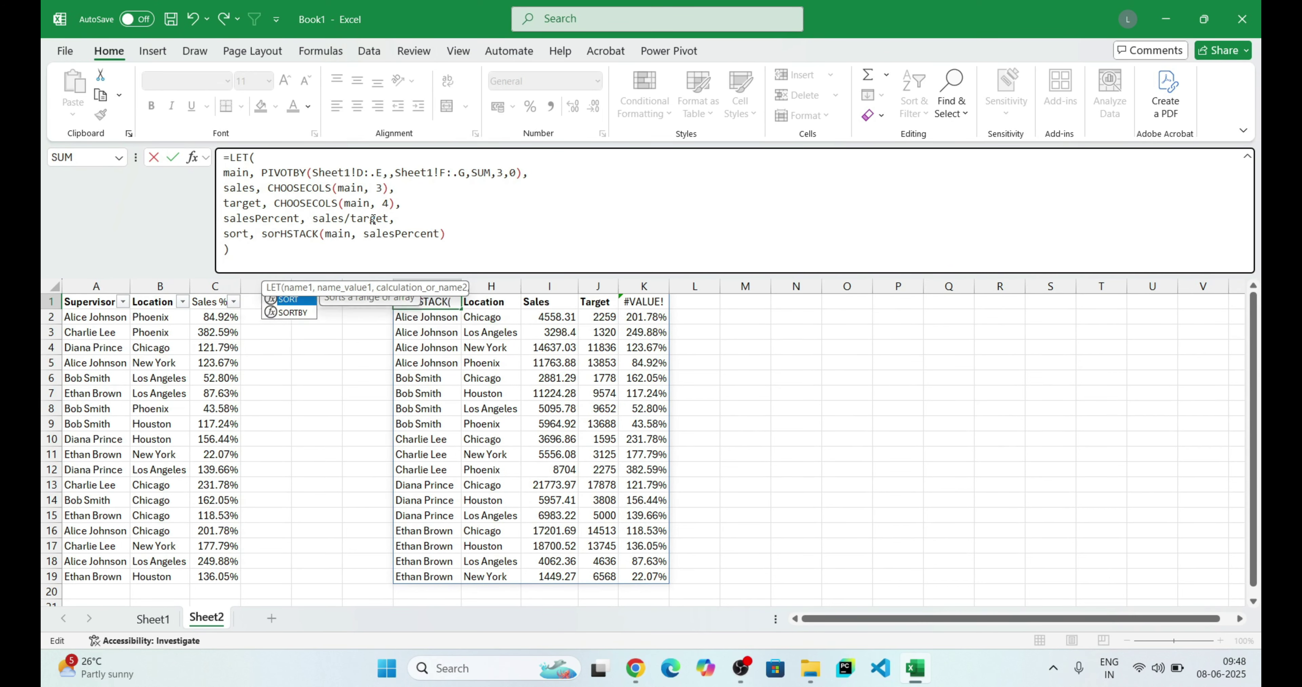
{"action": "left_click", "coordinate": [477, 234]}
{"action": "type", "text": ","}
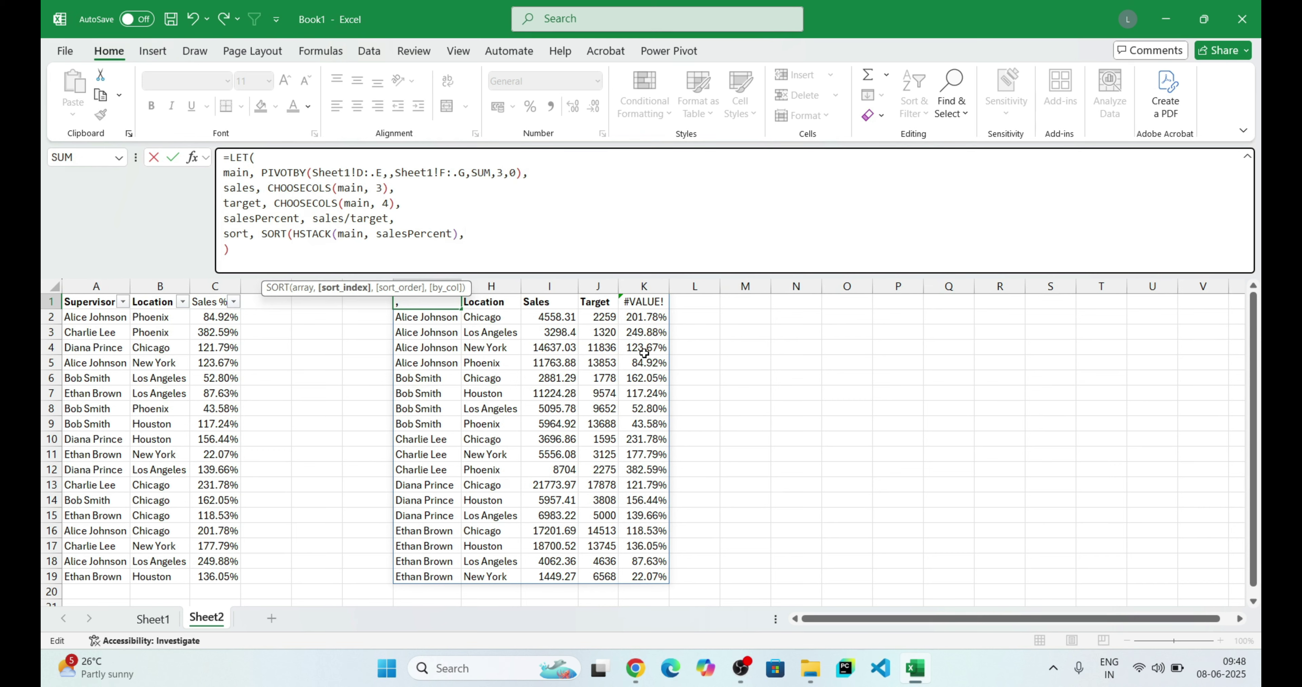
{"action": "type", "text": "5,-1"}
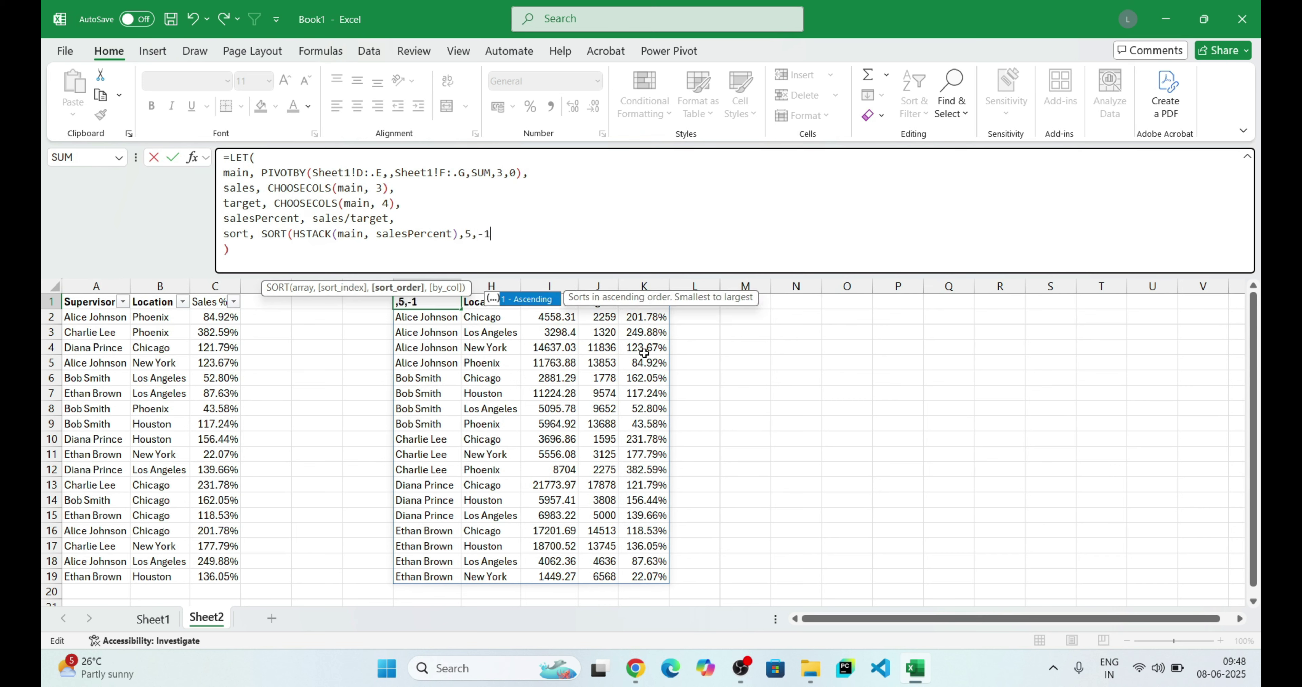
{"action": "type", "text": ")"}
{"action": "key", "text": "Return"}
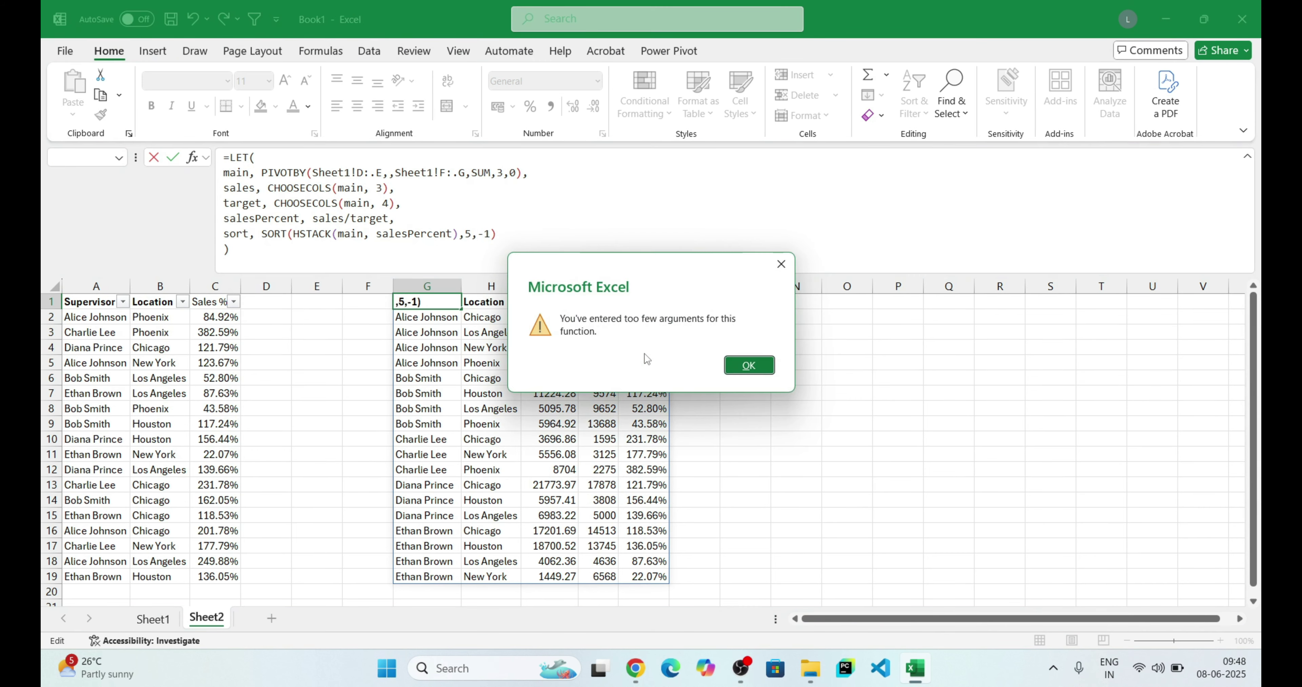
{"action": "left_click", "coordinate": [750, 365]}
{"action": "type", "text": ","}
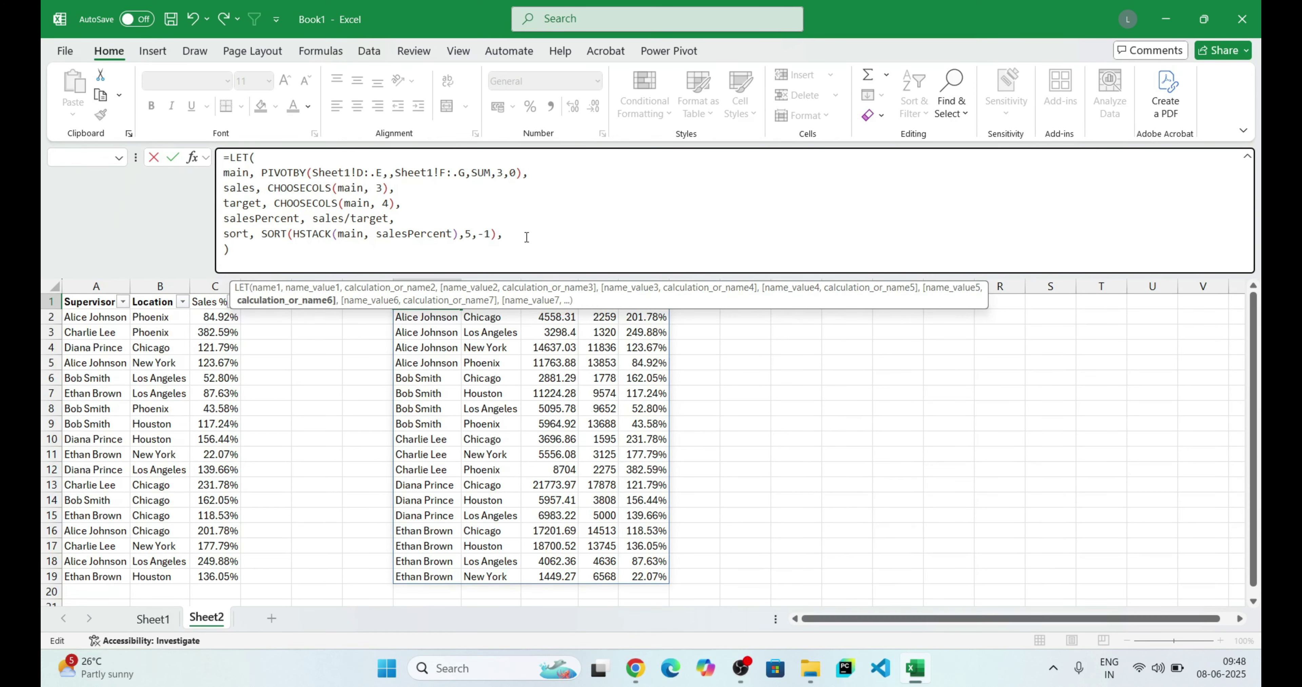
Return sort as the final calculation of the G1 LET formula, enter it and check the percentages in K2:K19
{"action": "key", "text": "alt+Return"}
{"action": "type", "text": "sort"}
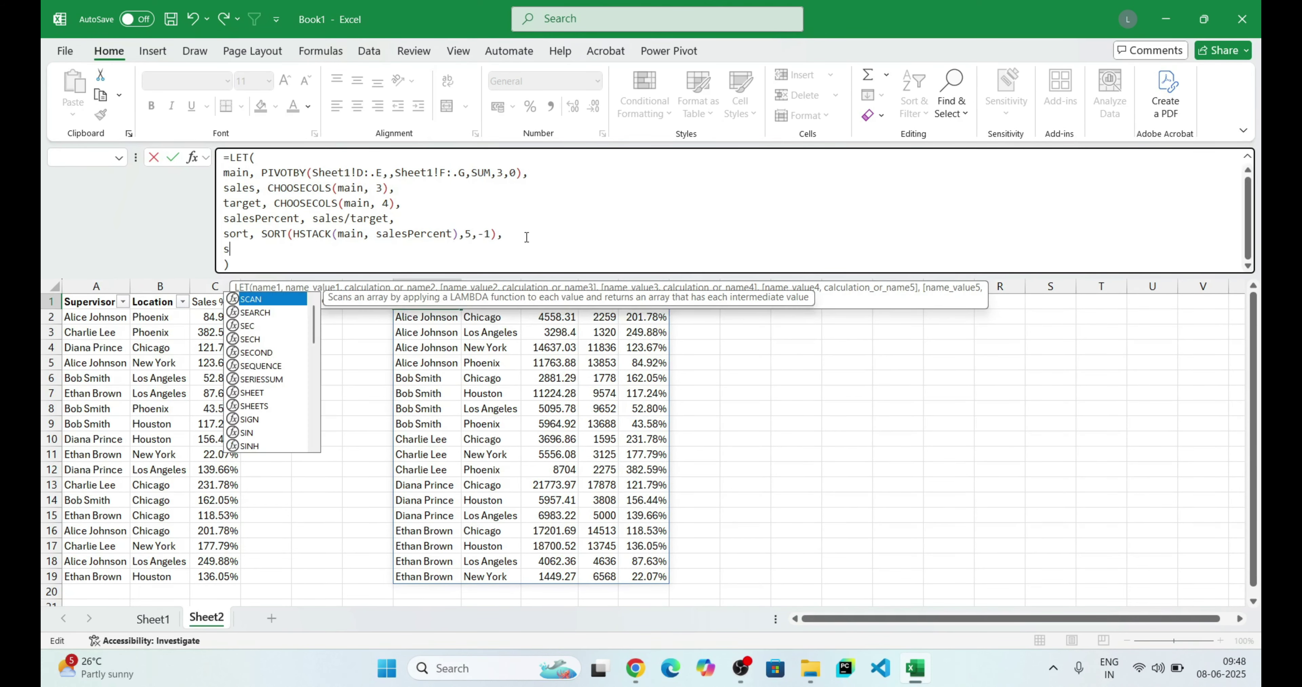
{"action": "key", "text": "Return"}
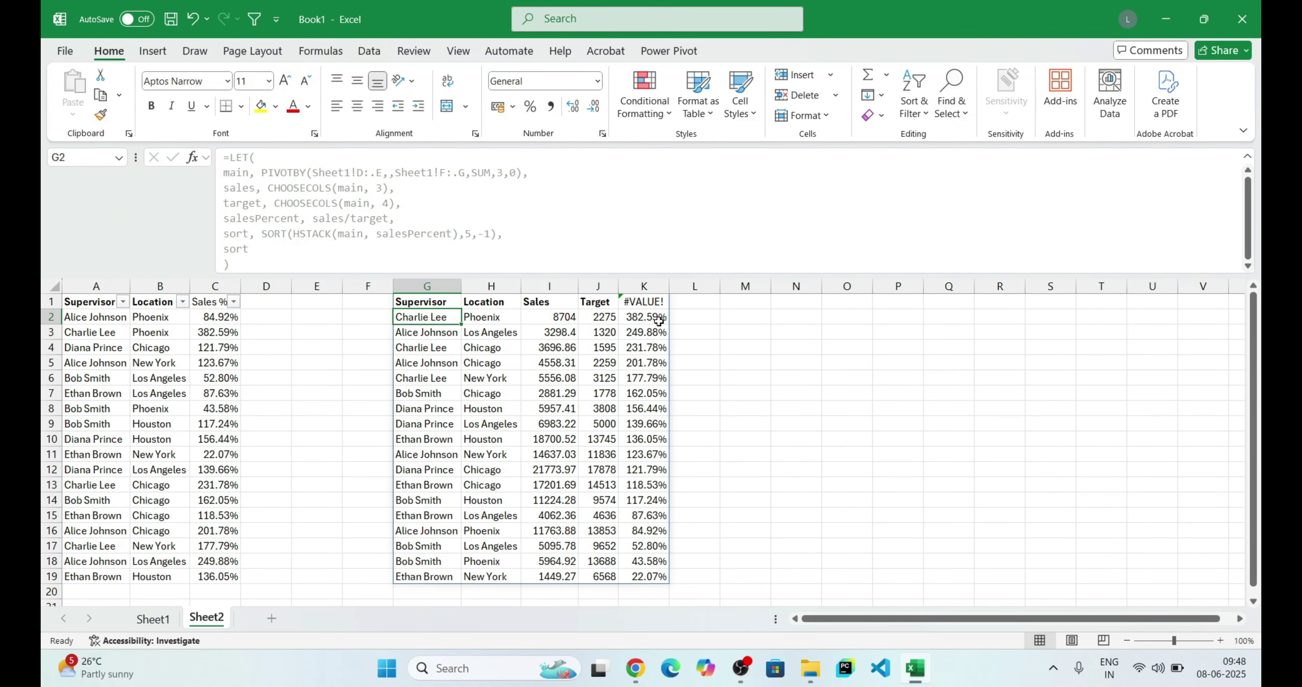
{"action": "left_click_drag", "start_coordinate": [658, 321], "coordinate": [649, 574]}
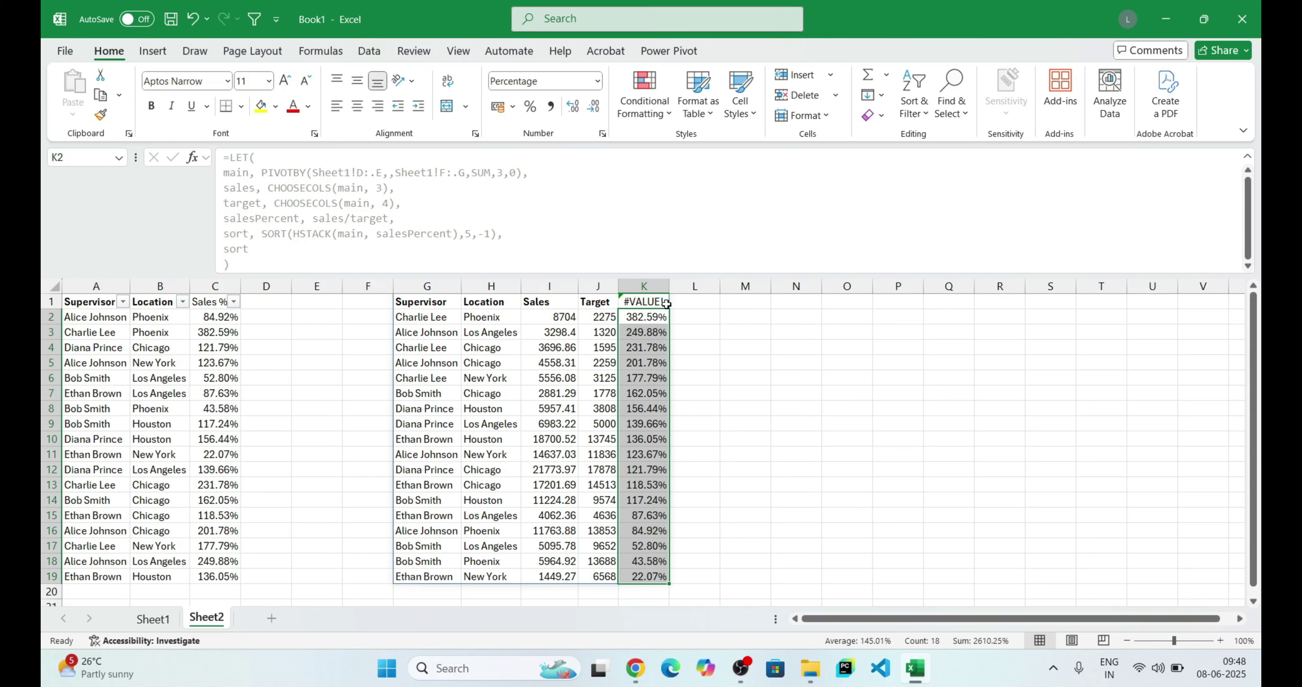
Try an ascending order by setting the last argument of SORT in the G1 formula to 1
{"action": "left_click", "coordinate": [426, 316]}
{"action": "left_click", "coordinate": [483, 233]}
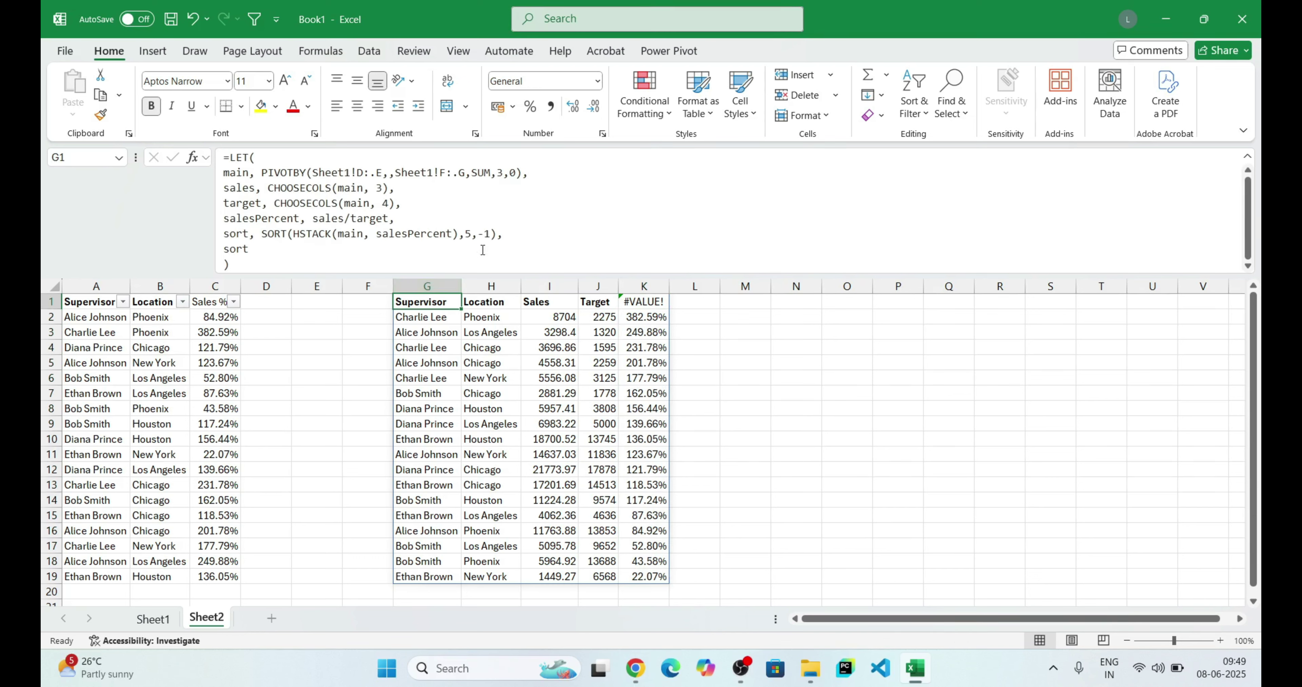
{"action": "key", "text": "BackSpace"}
{"action": "key", "text": "ctrl+Return"}
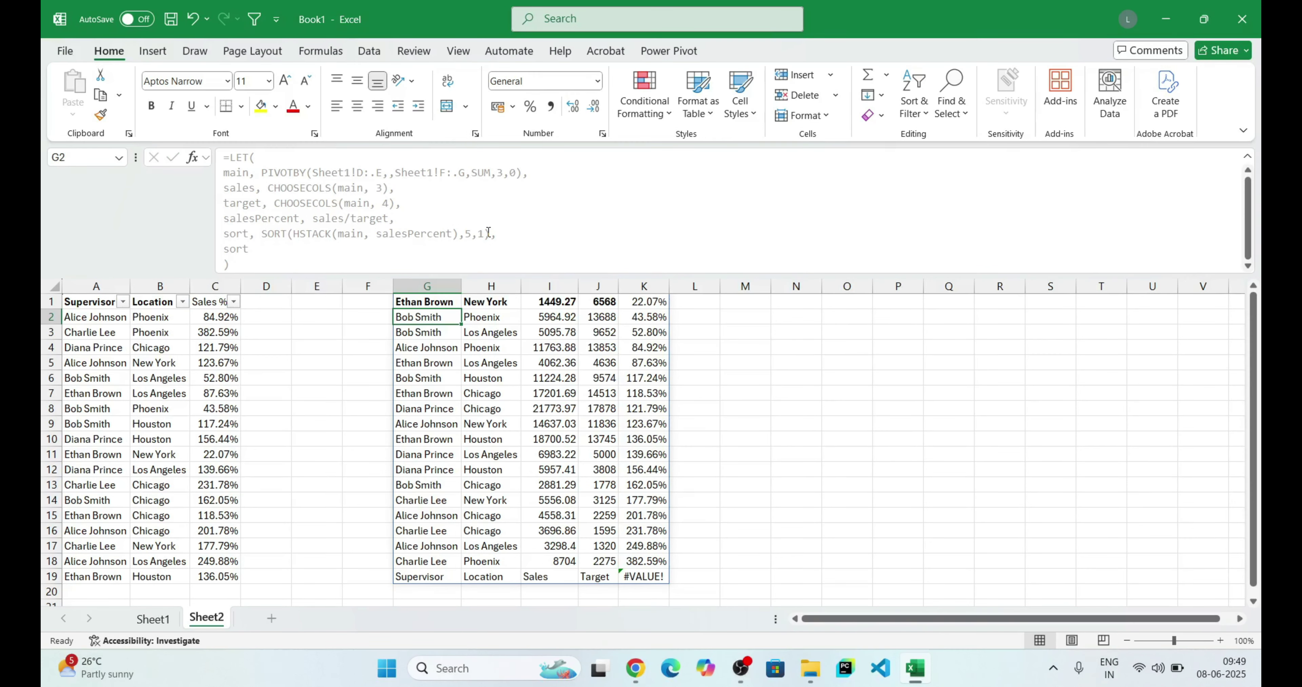
Restore the descending order by setting the last argument of SORT in the G1 formula to -1
{"action": "key", "text": "Up"}
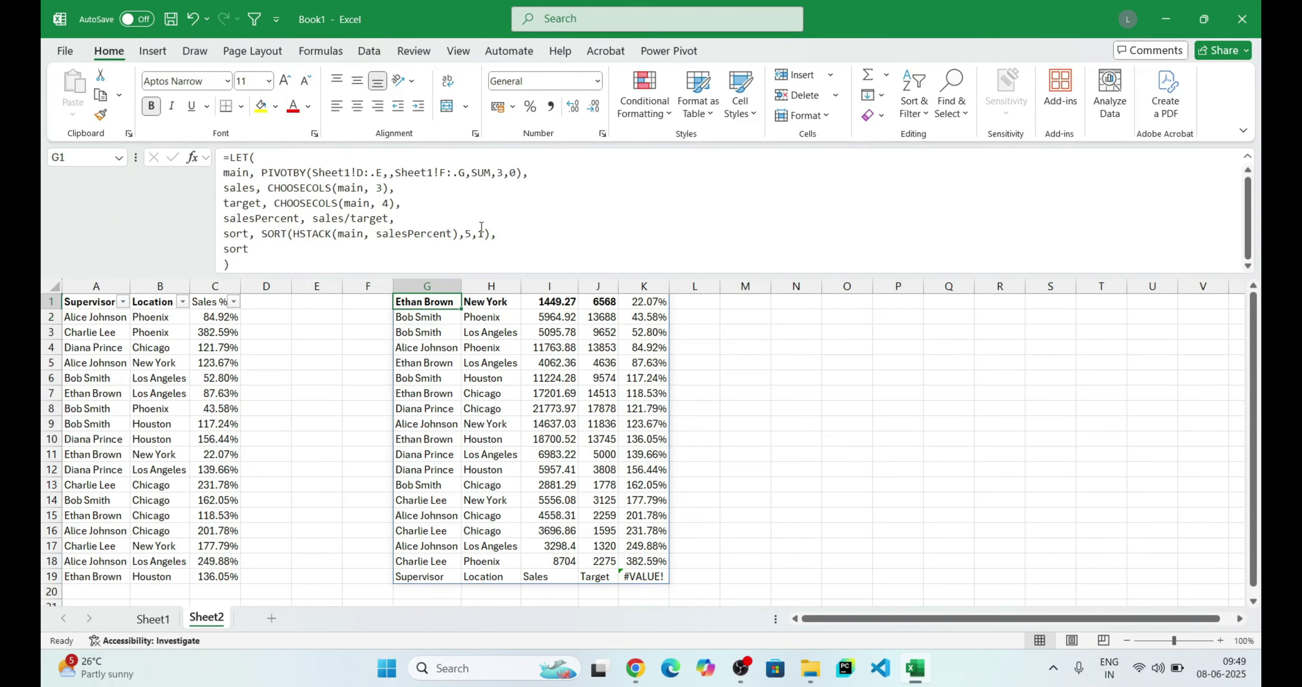
{"action": "left_click", "coordinate": [481, 228]}
{"action": "type", "text": "-"}
{"action": "key", "text": "Return"}
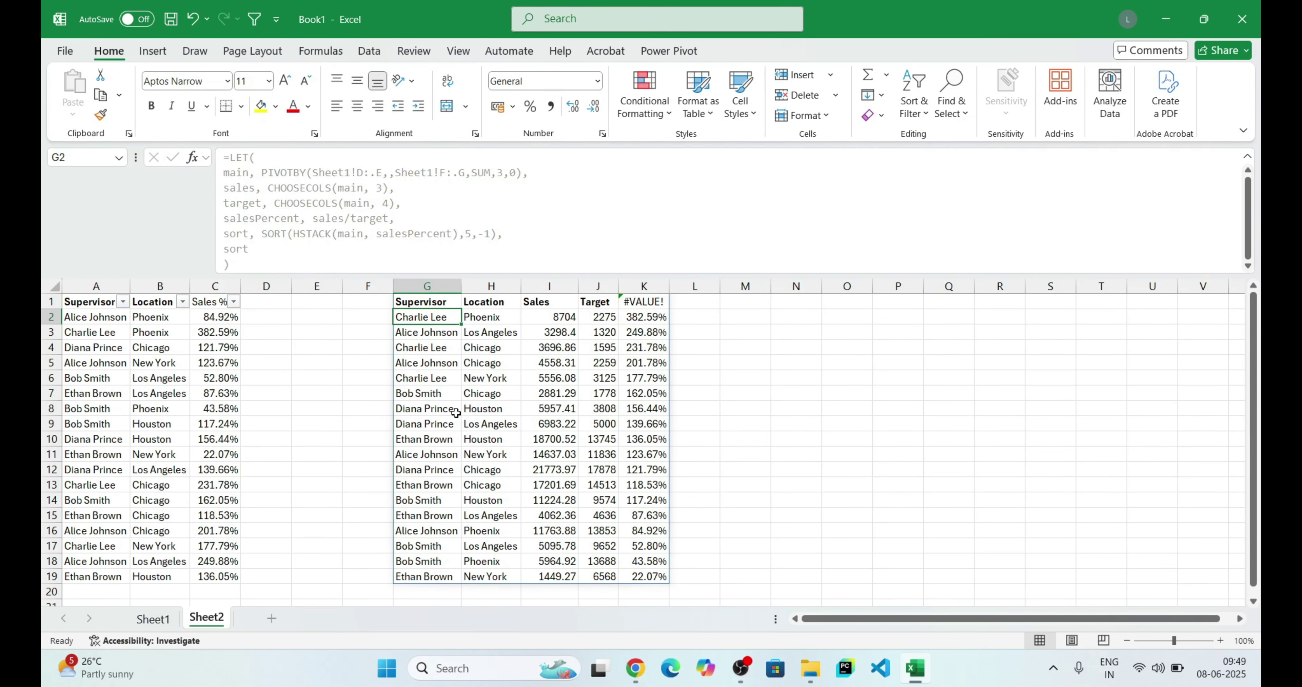
Replace the final sort calculation in the G1 formula with CHOOSECOLS(sort, 1,2) to return only the supervisor and location columns
{"action": "left_click", "coordinate": [429, 302]}
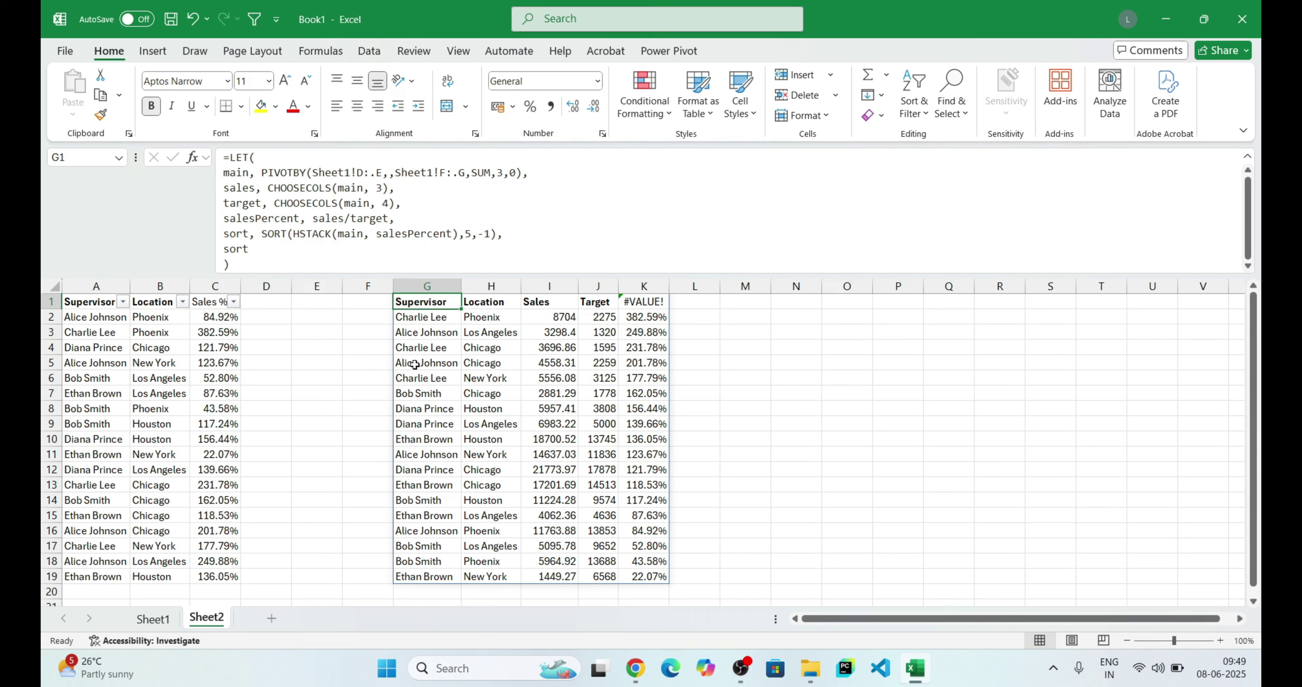
{"action": "left_click", "coordinate": [564, 298]}
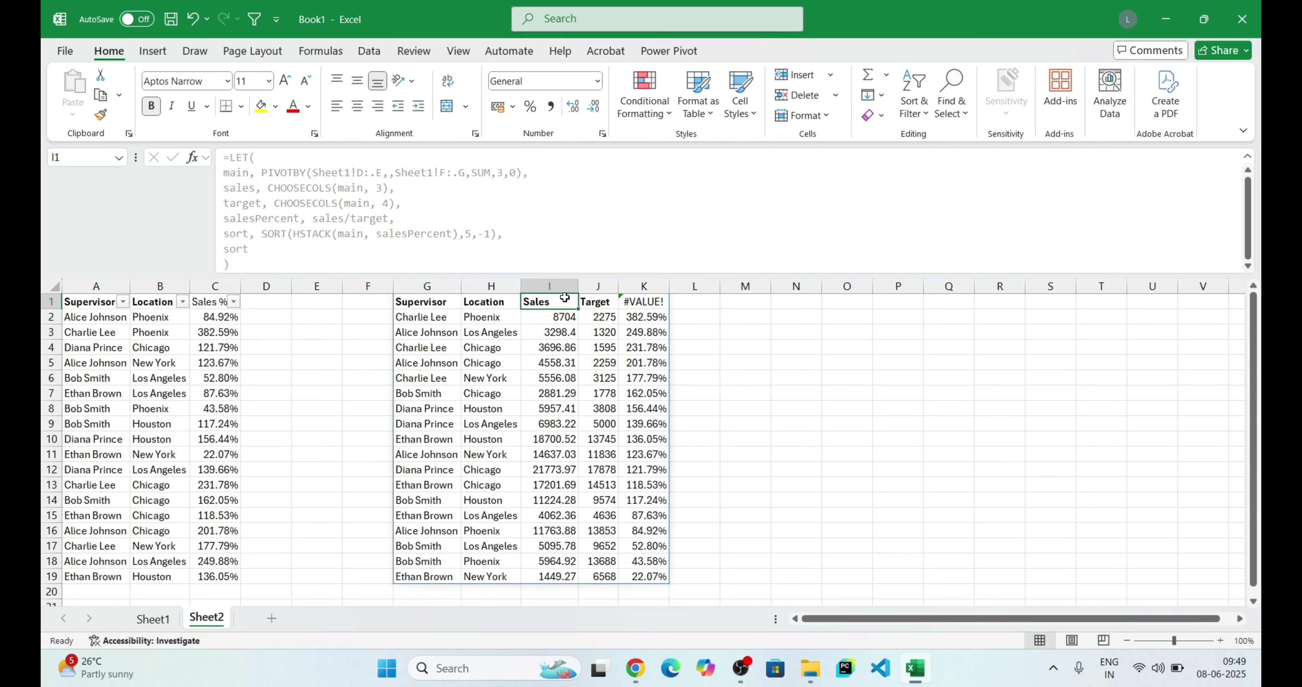
{"action": "left_click", "coordinate": [593, 300]}
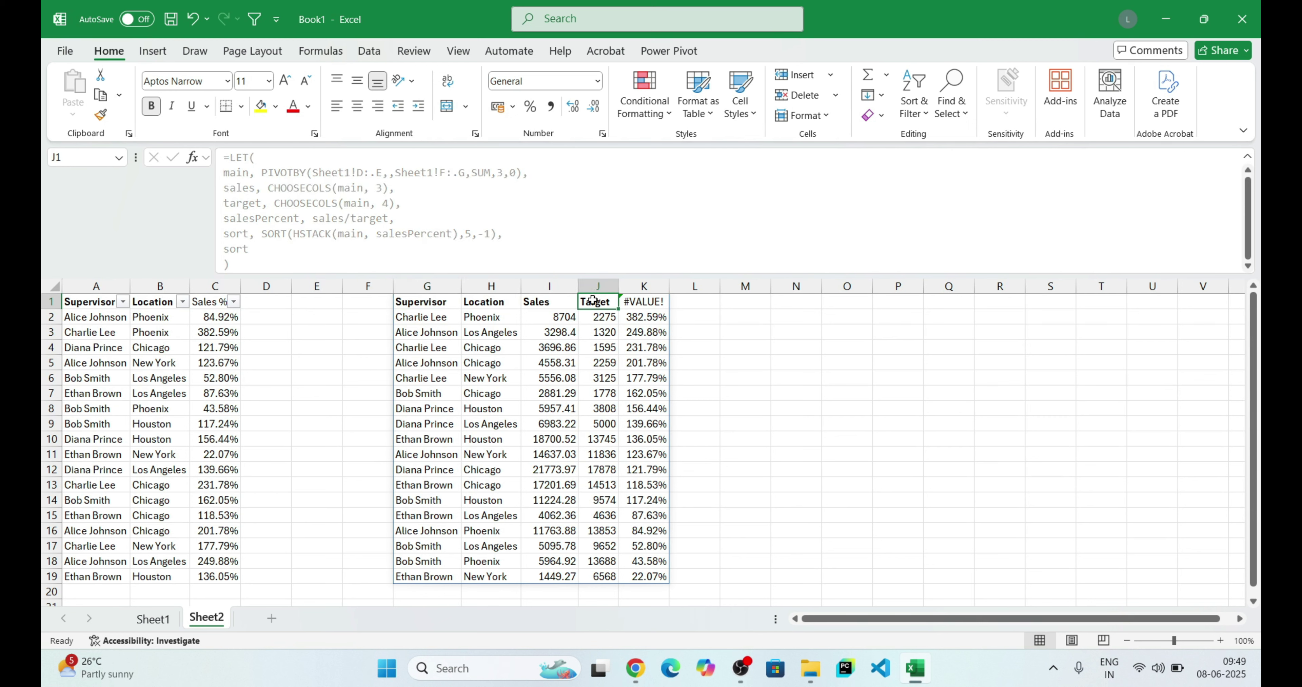
{"action": "left_click", "coordinate": [635, 302]}
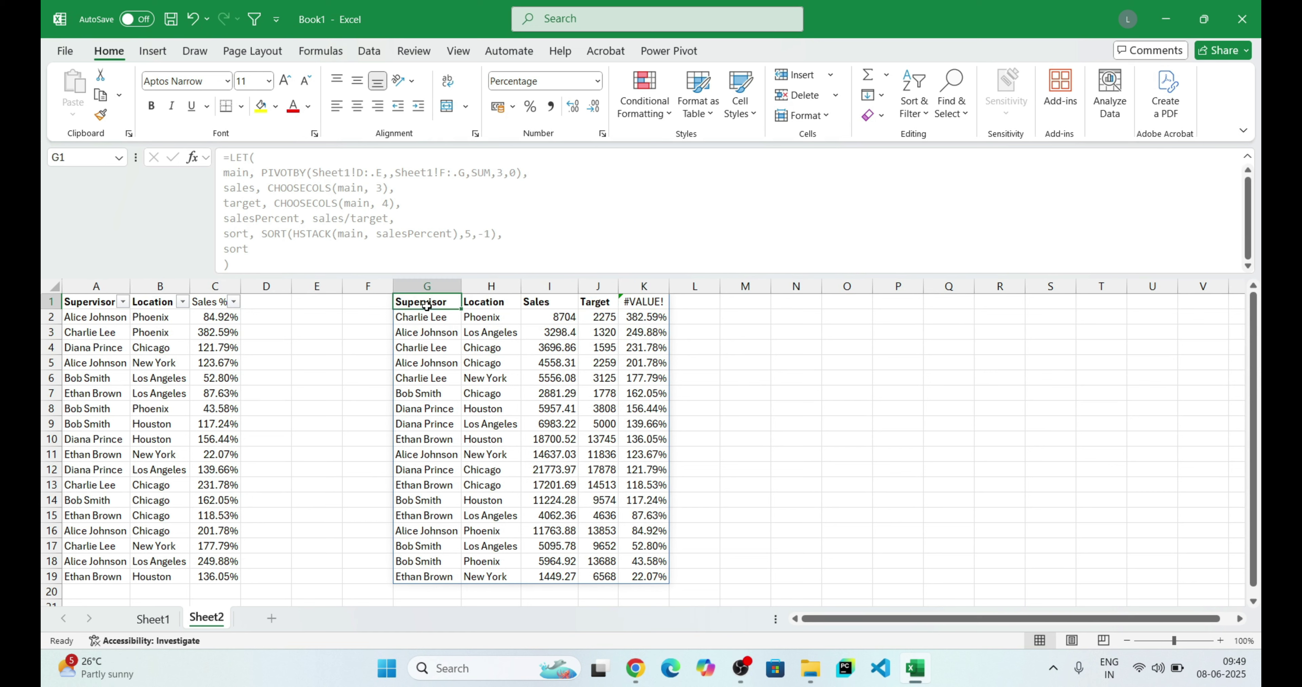
{"action": "left_click", "coordinate": [252, 246]}
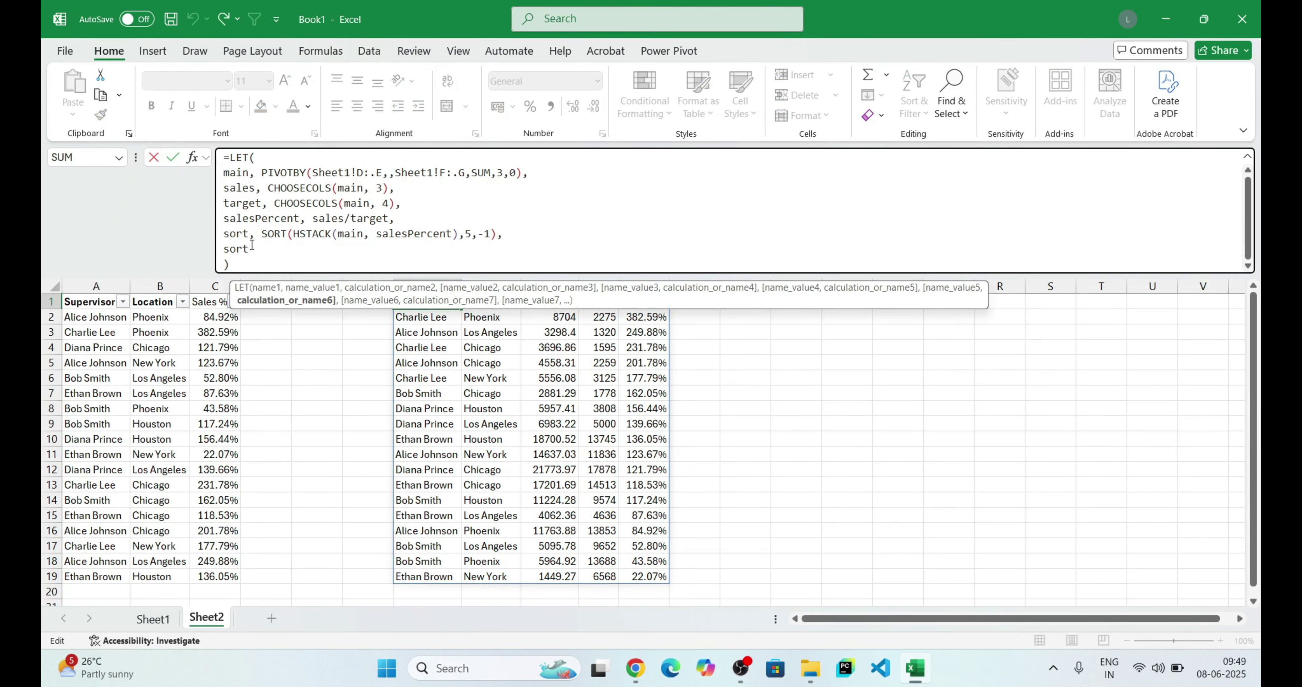
{"action": "key", "text": "BackSpace"}
{"action": "key", "text": "BackSpace"}
{"action": "key", "text": "BackSpace"}
{"action": "key", "text": "BackSpace"}
{"action": "type", "text": "cho"}
{"action": "key", "text": "Down"}
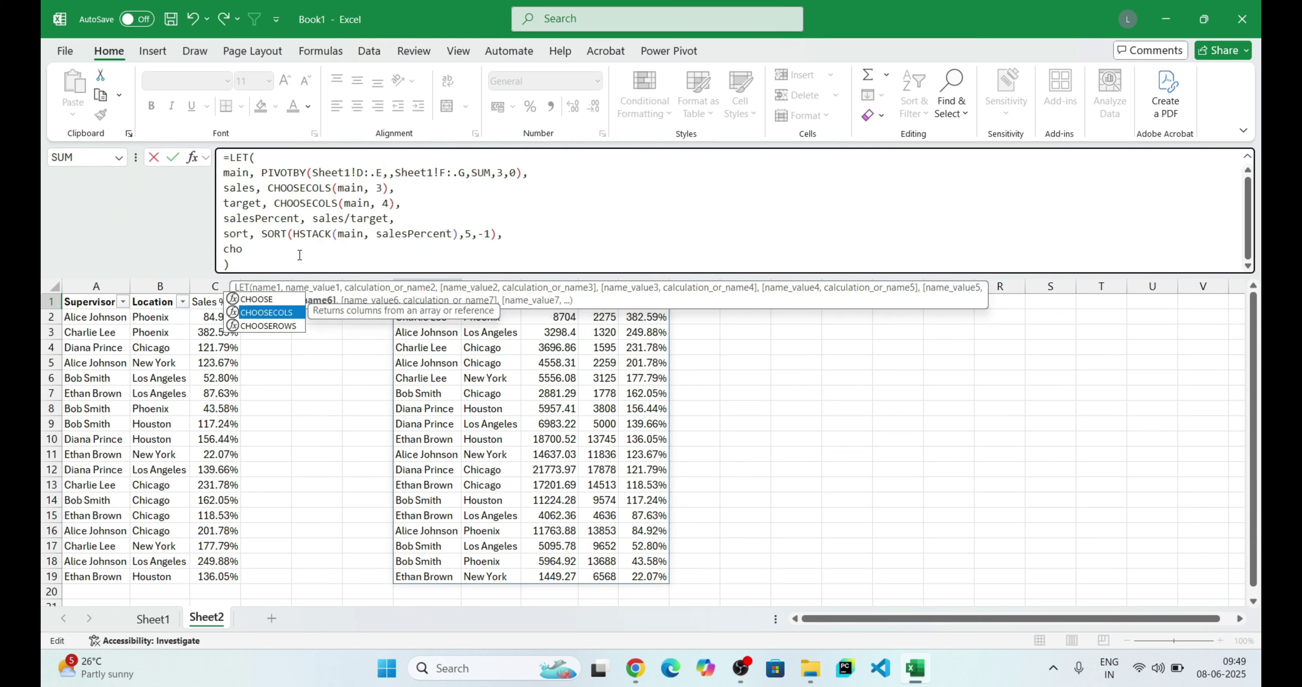
{"action": "key", "text": "Tab"}
{"action": "type", "text": "sort, 1,"}
{"action": "type", "text": "2"}
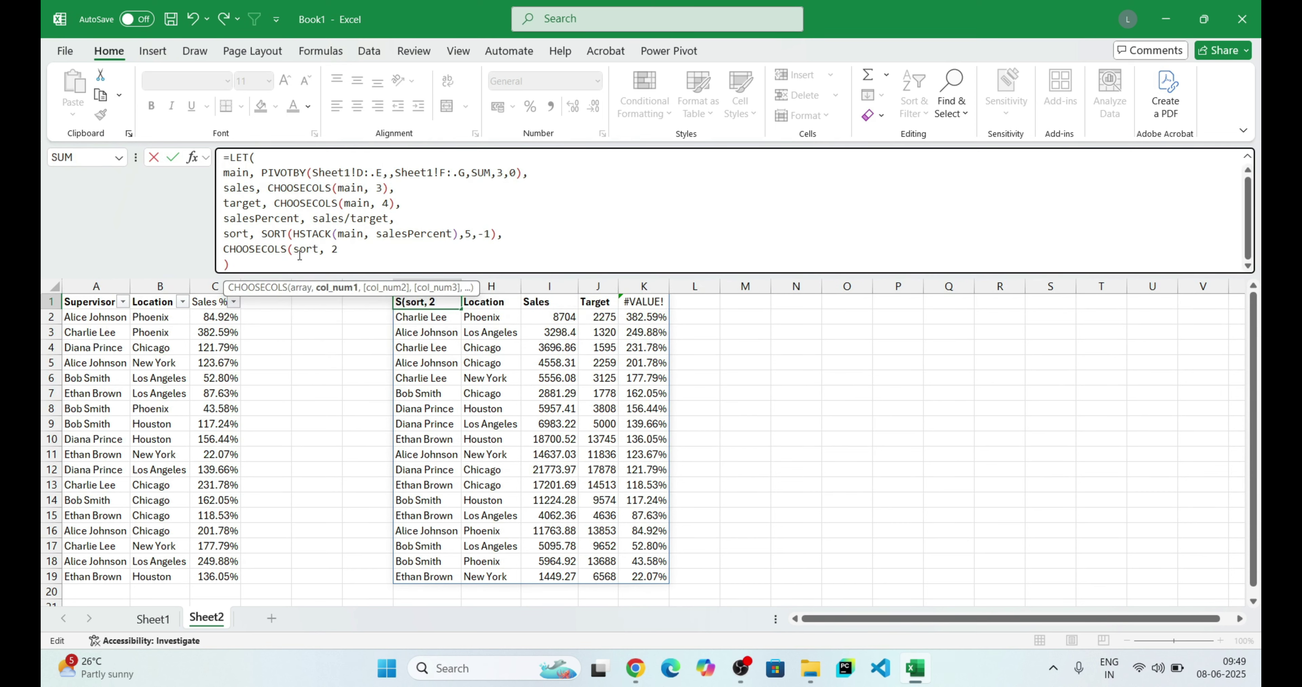
{"action": "key", "text": "BackSpace"}
{"action": "type", "text": "1,2)"}
{"action": "key", "text": "Return"}
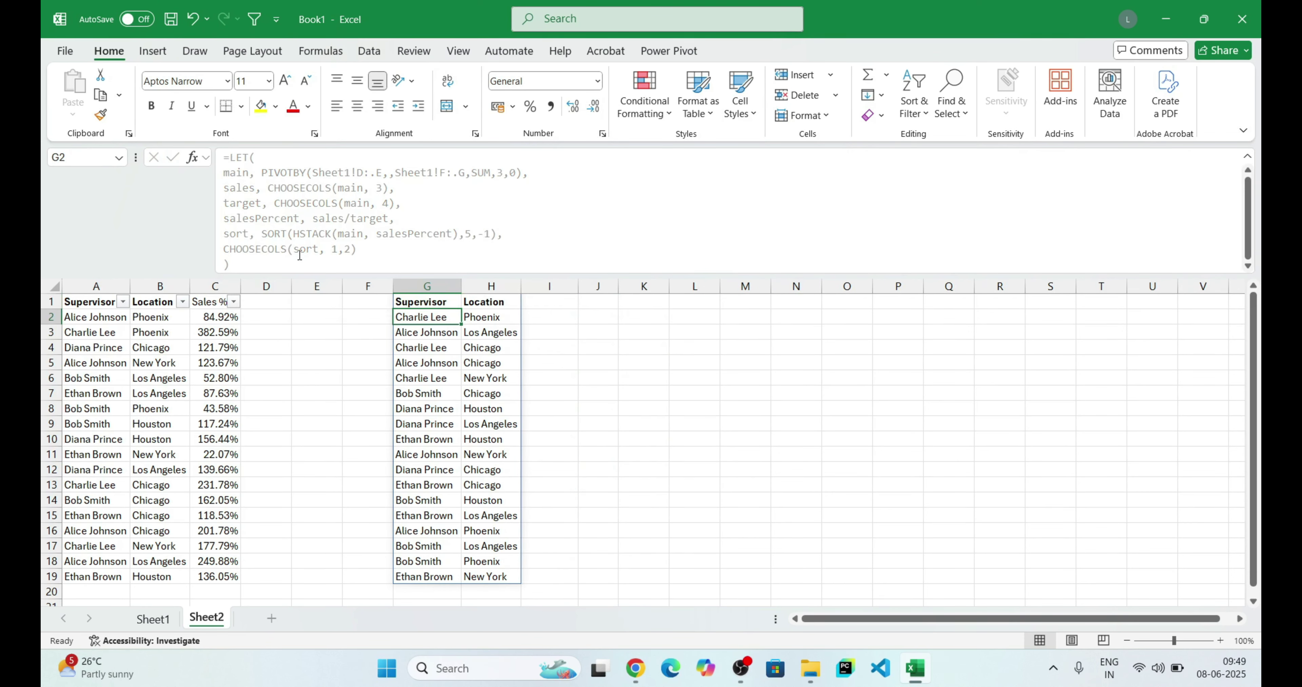
Copy the full LET formula from G1 and enter it in A1 in place of the existing UNIQUE formula
{"action": "key", "text": "Up"}
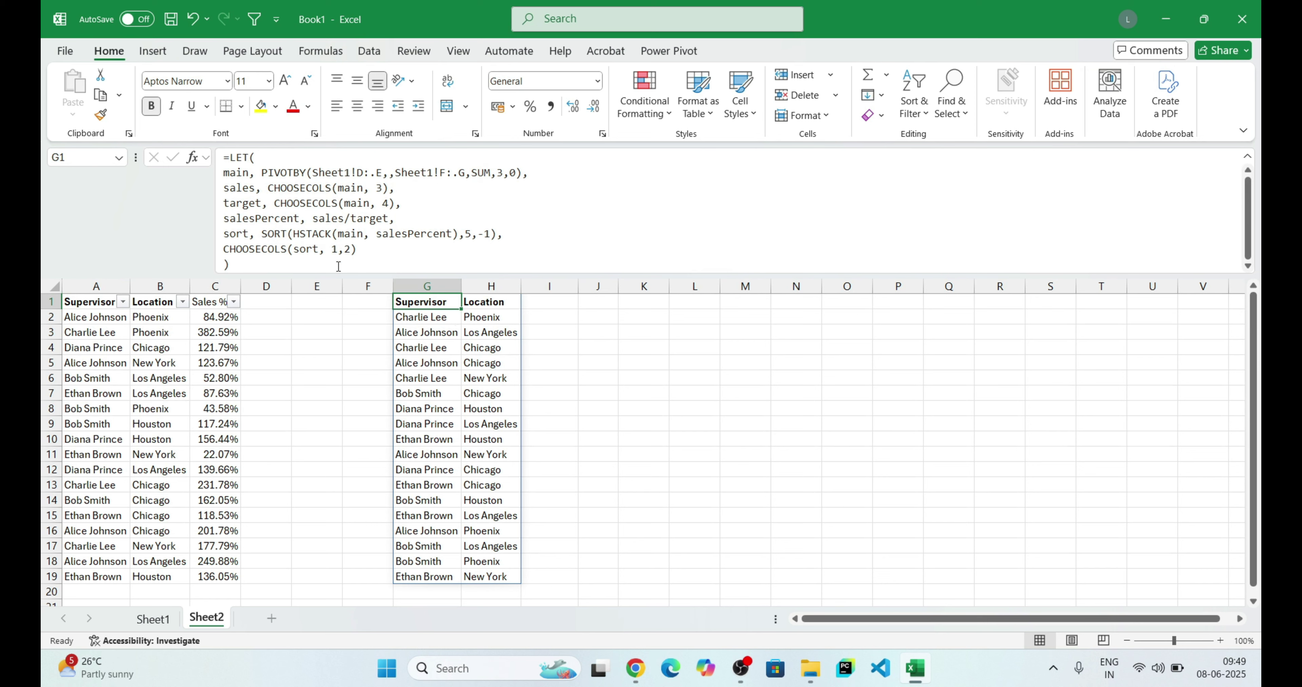
{"action": "left_click_drag", "start_coordinate": [306, 270], "coordinate": [188, 138]}
{"action": "key", "text": "ctrl+c"}
{"action": "key", "text": "Escape"}
{"action": "left_click", "coordinate": [75, 300]}
{"action": "left_click", "coordinate": [279, 191]}
{"action": "key", "text": "ctrl+a"}
{"action": "key", "text": "ctrl+v"}
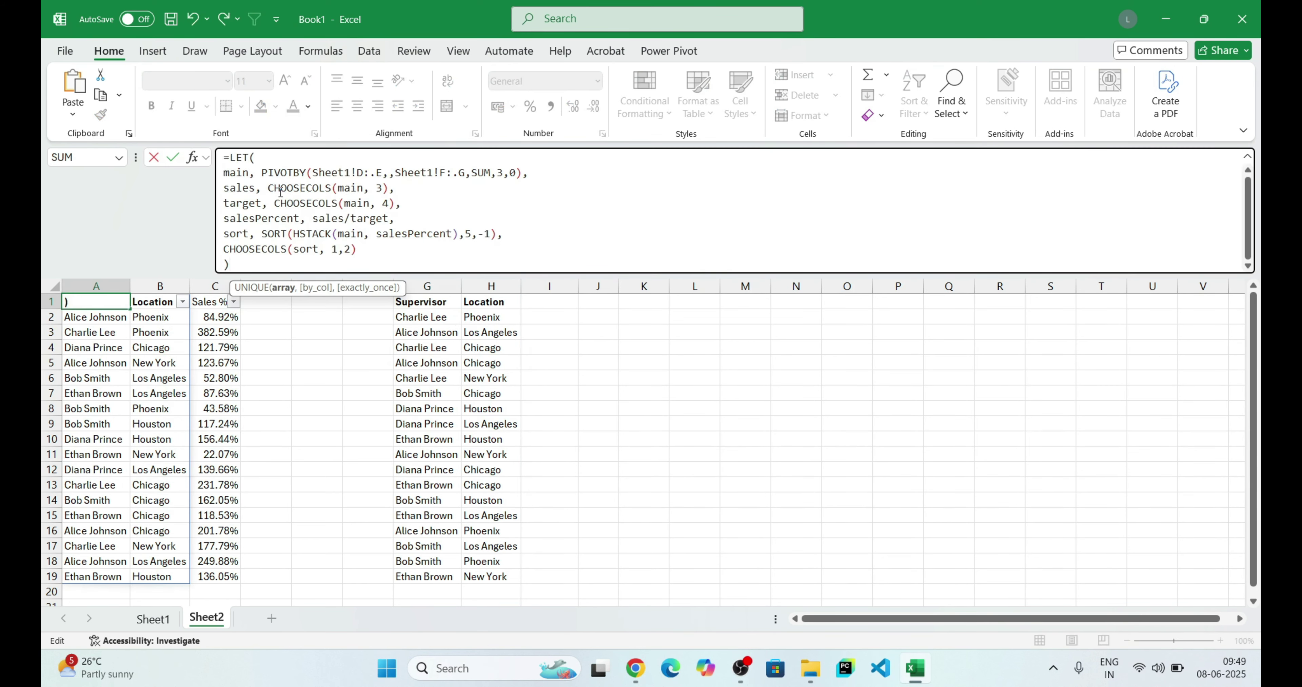
{"action": "key", "text": "Return"}
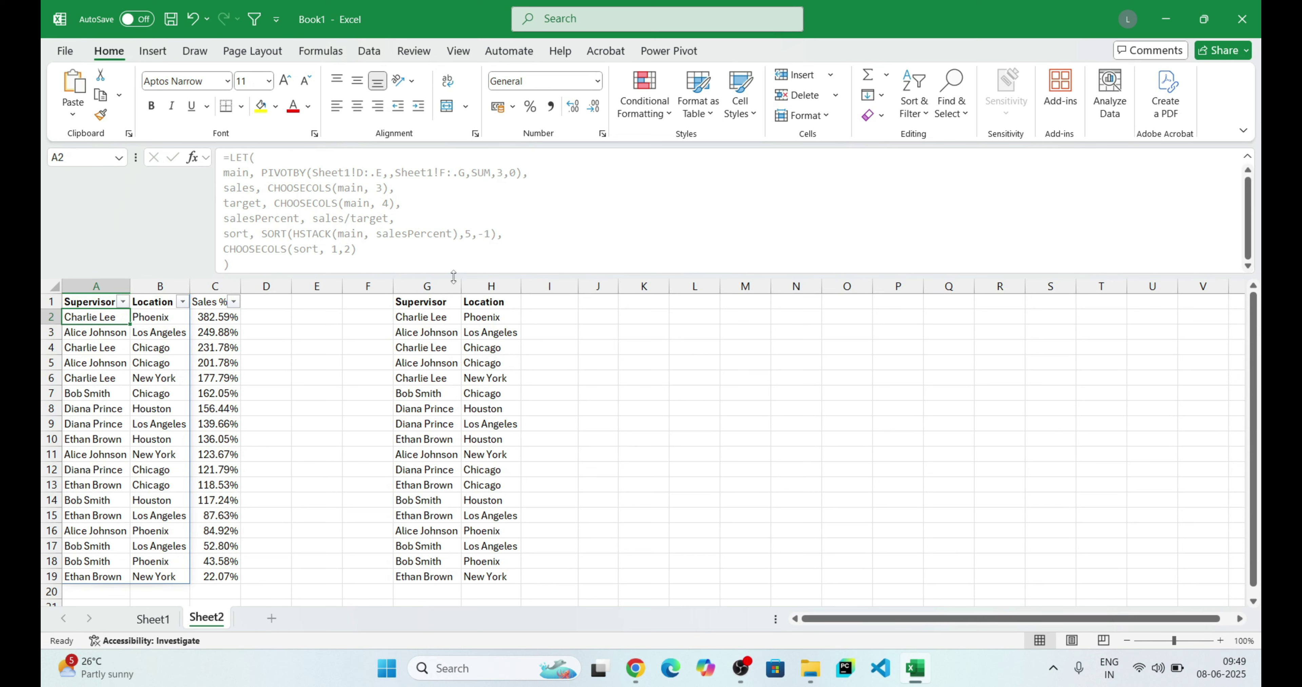
Clear the contents of helper columns G and H
{"action": "left_click_drag", "start_coordinate": [453, 285], "coordinate": [488, 286]}
{"action": "key", "text": "Delete"}
{"action": "left_click", "coordinate": [296, 407]}
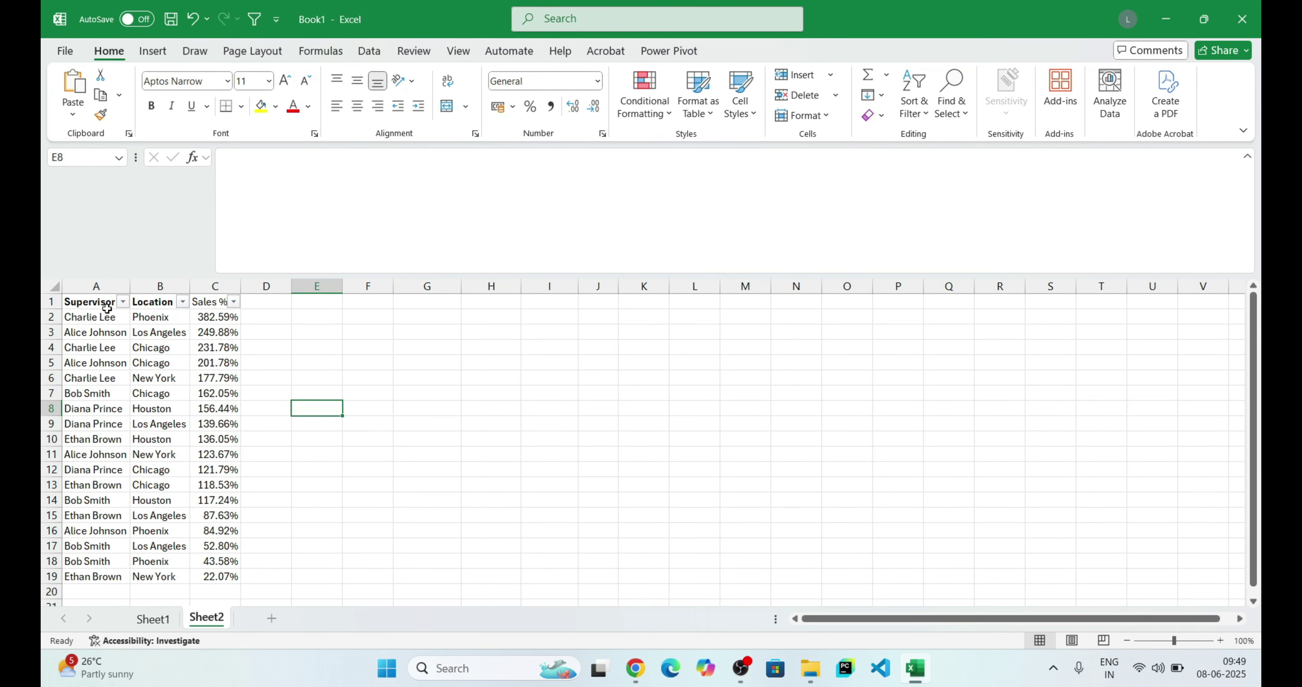
Review the formulas in A1 and the Sales % column, including the SUMIFS formula in C2, and collapse the formula bar
{"action": "left_click", "coordinate": [106, 307]}
{"action": "left_click", "coordinate": [212, 330]}
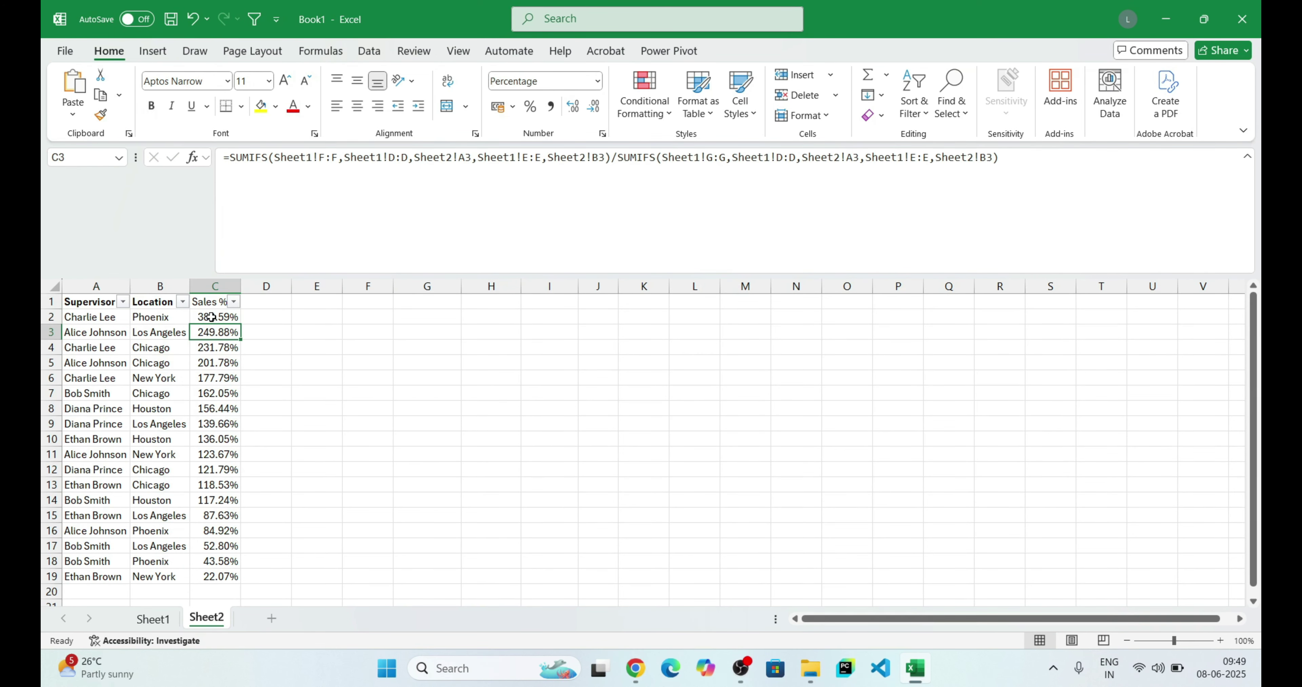
{"action": "left_click_drag", "start_coordinate": [211, 316], "coordinate": [214, 573]}
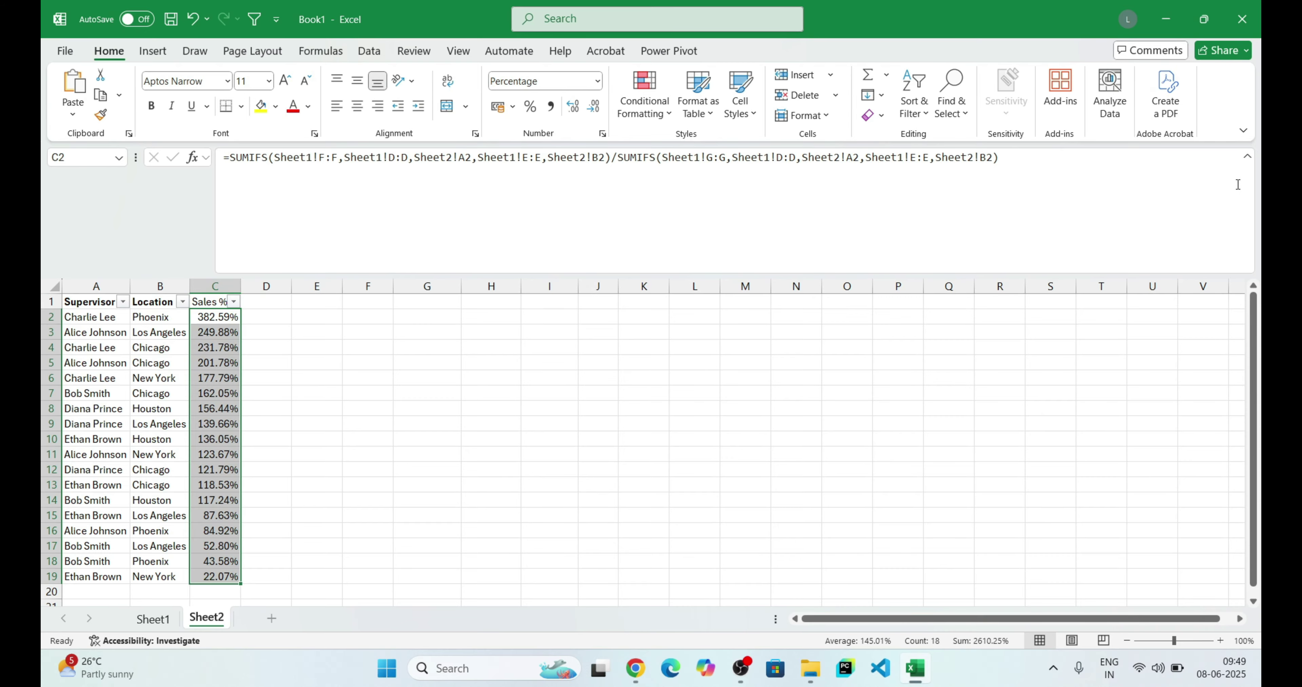
{"action": "left_click", "coordinate": [1247, 158]}
{"action": "left_click", "coordinate": [94, 198]}
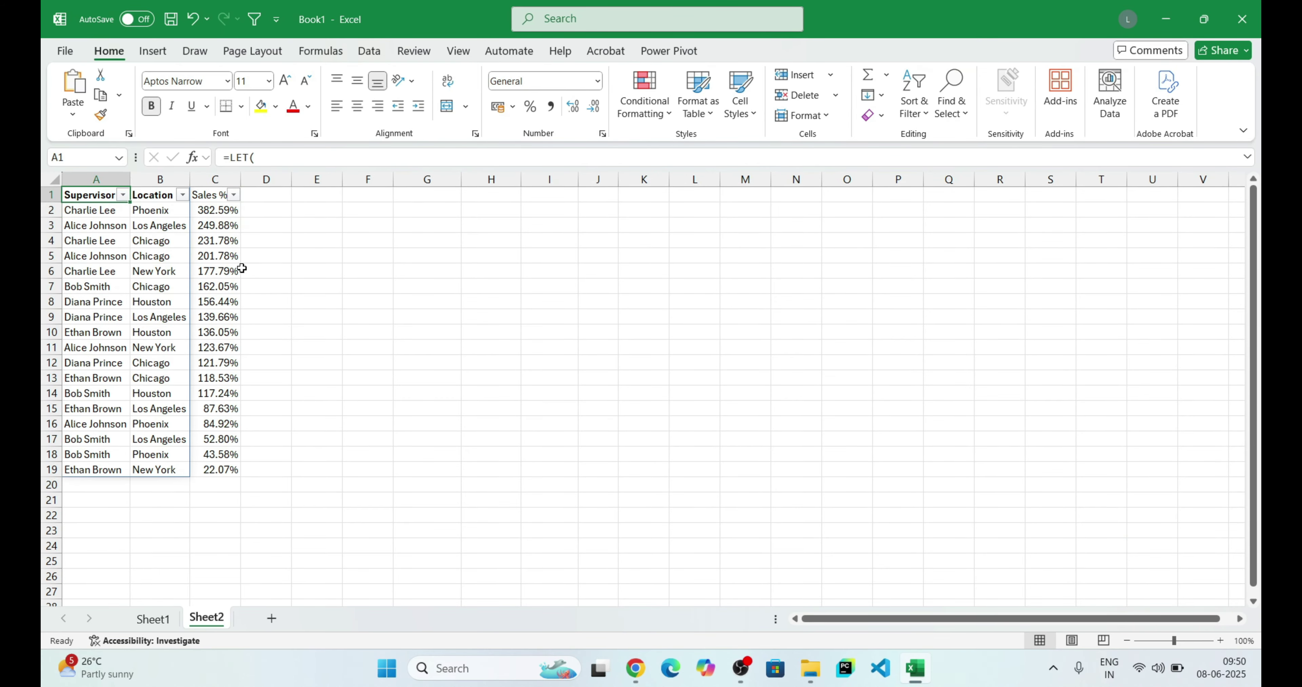
{"action": "left_click", "coordinate": [217, 213]}
{"action": "double_click", "coordinate": [222, 210]}
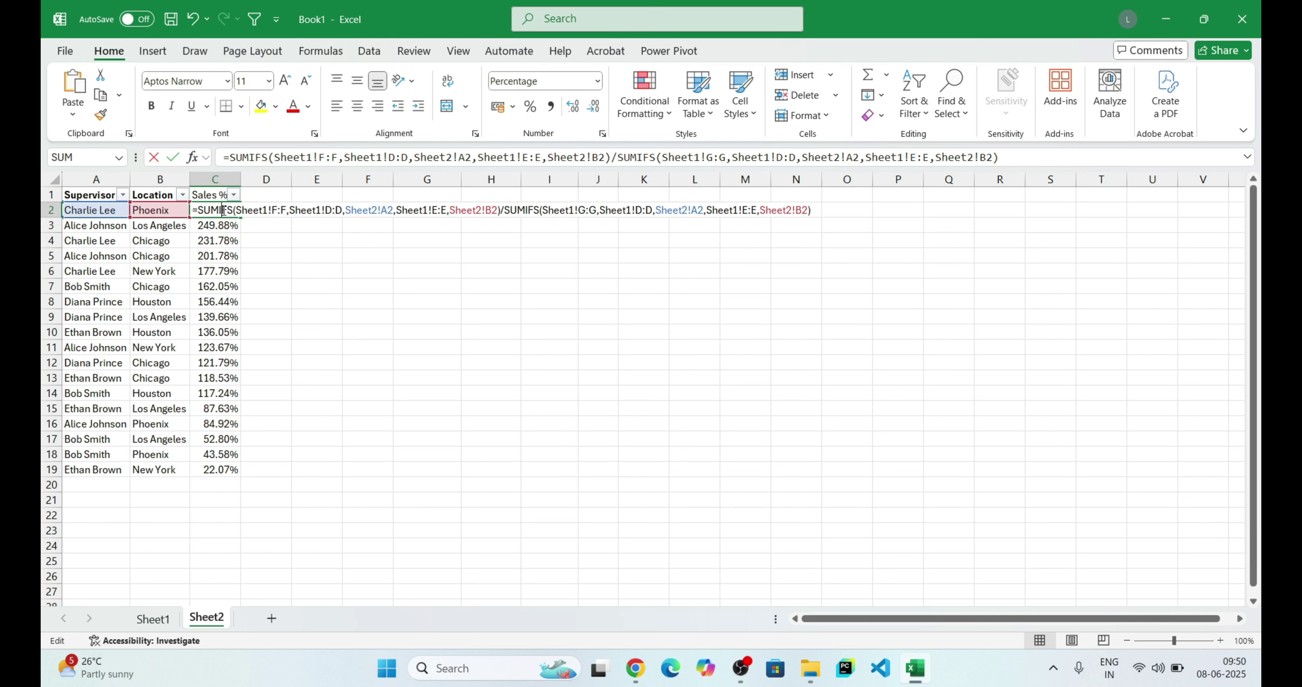
{"action": "key", "text": "Escape"}
{"action": "left_click", "coordinate": [334, 289]}
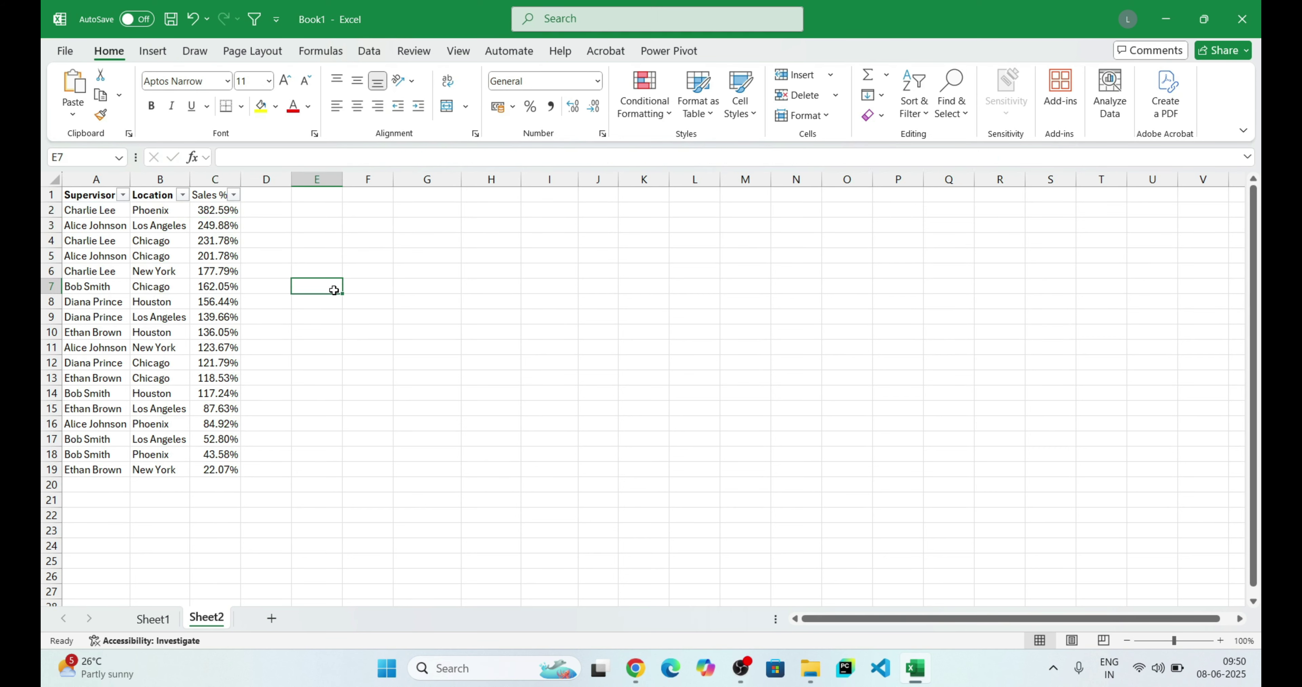